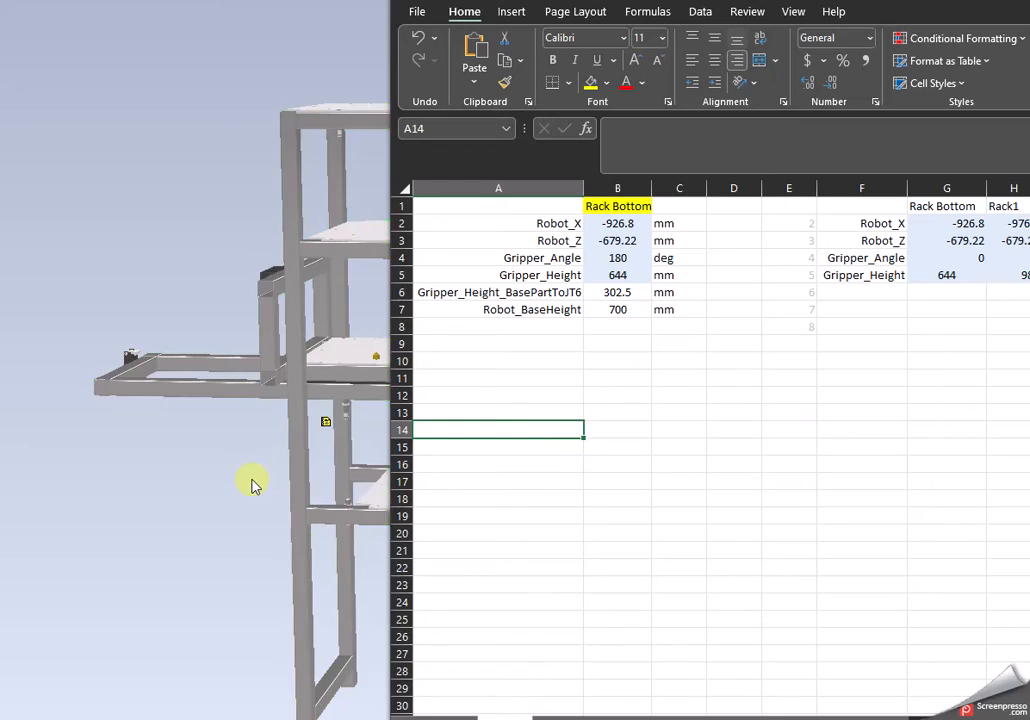
Step: Examine the rack, the robot and the gripper on its flange in the assembly from several angles
drag(303, 446, 391, 469)
scroll(499, 405, up, 3)
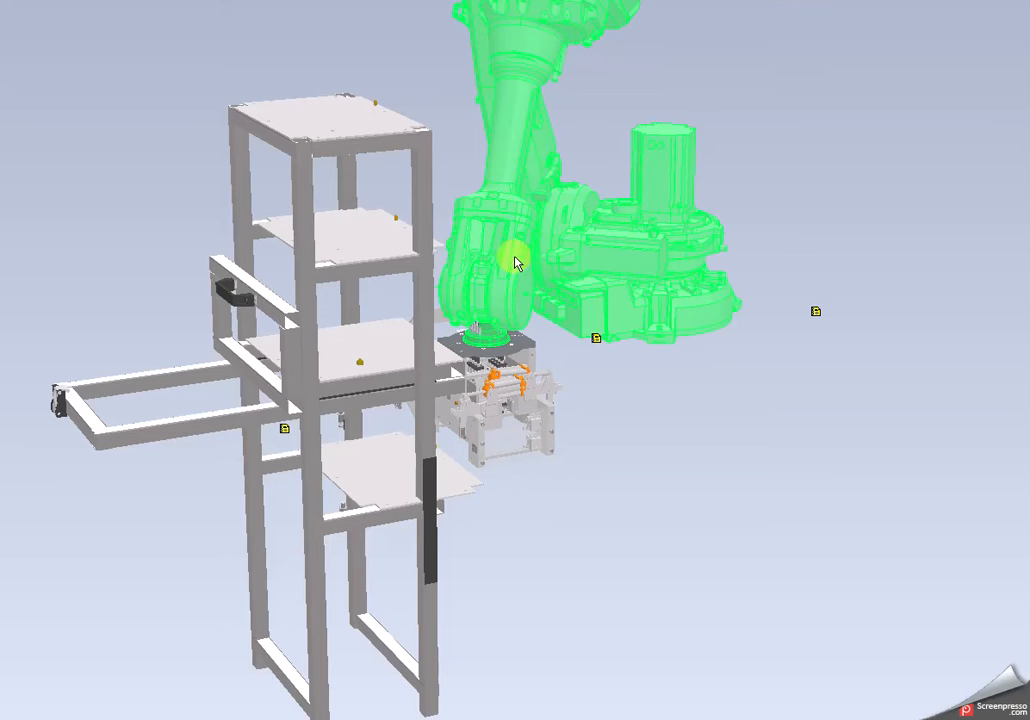
drag(508, 508, 408, 479)
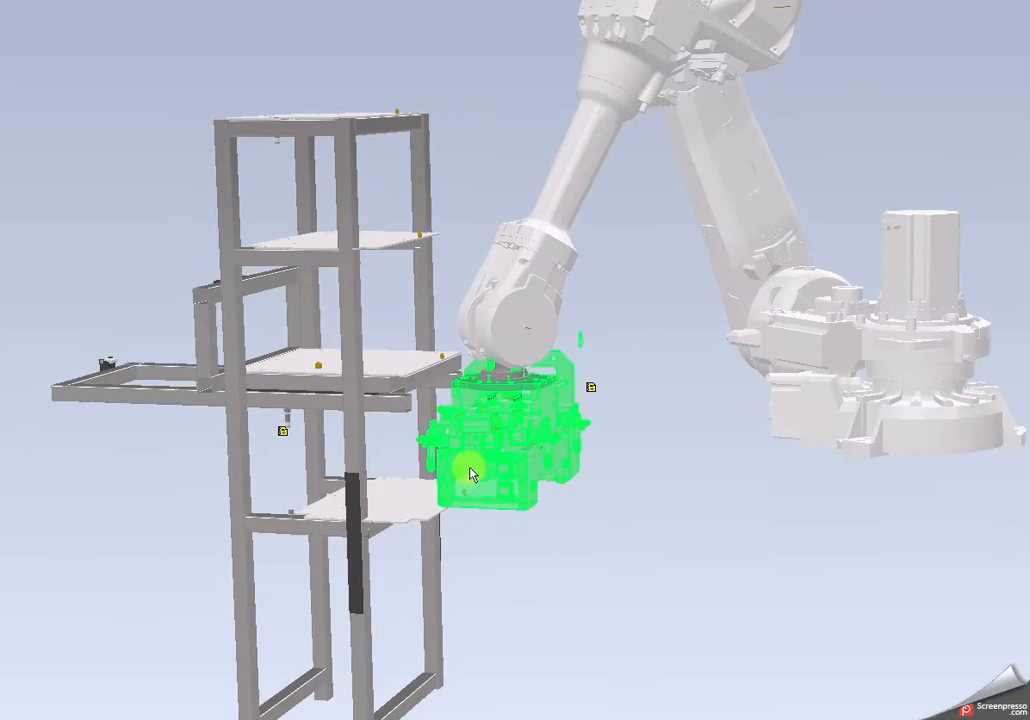
drag(533, 518, 485, 527)
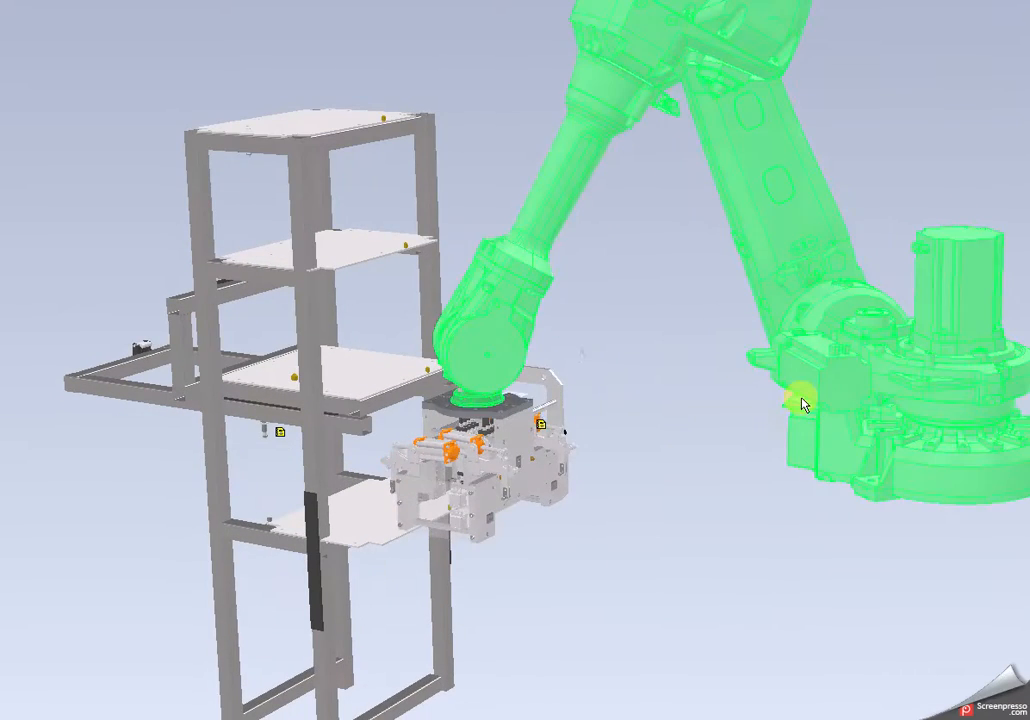
scroll(505, 455, up, 2)
scroll(505, 455, up, 1)
scroll(470, 490, up, 1)
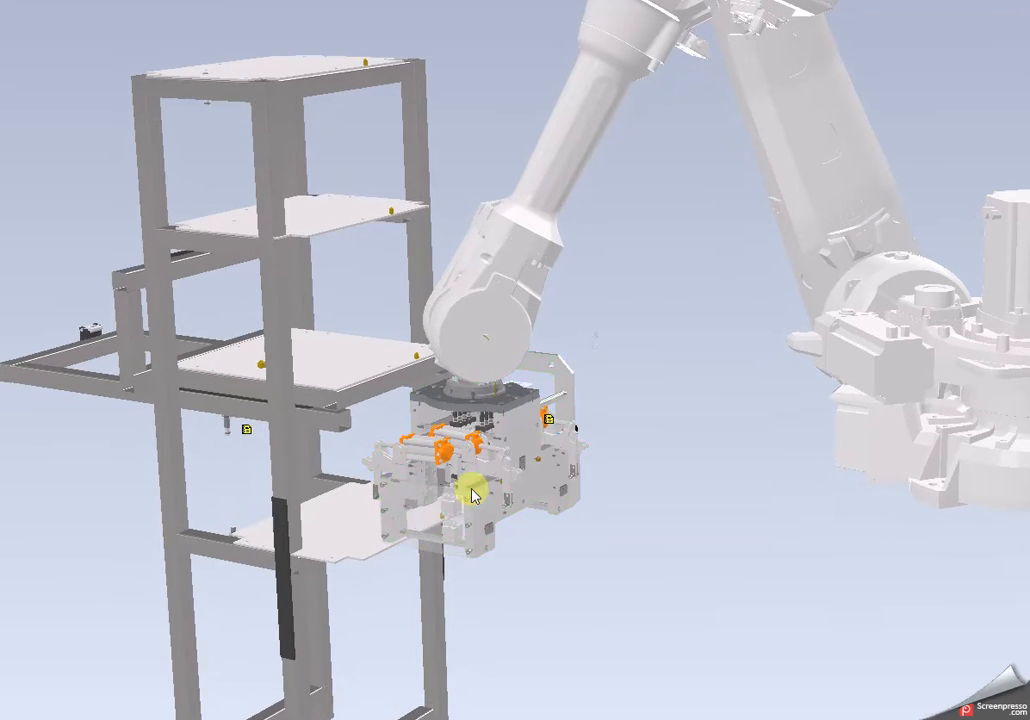
scroll(502, 490, up, 1)
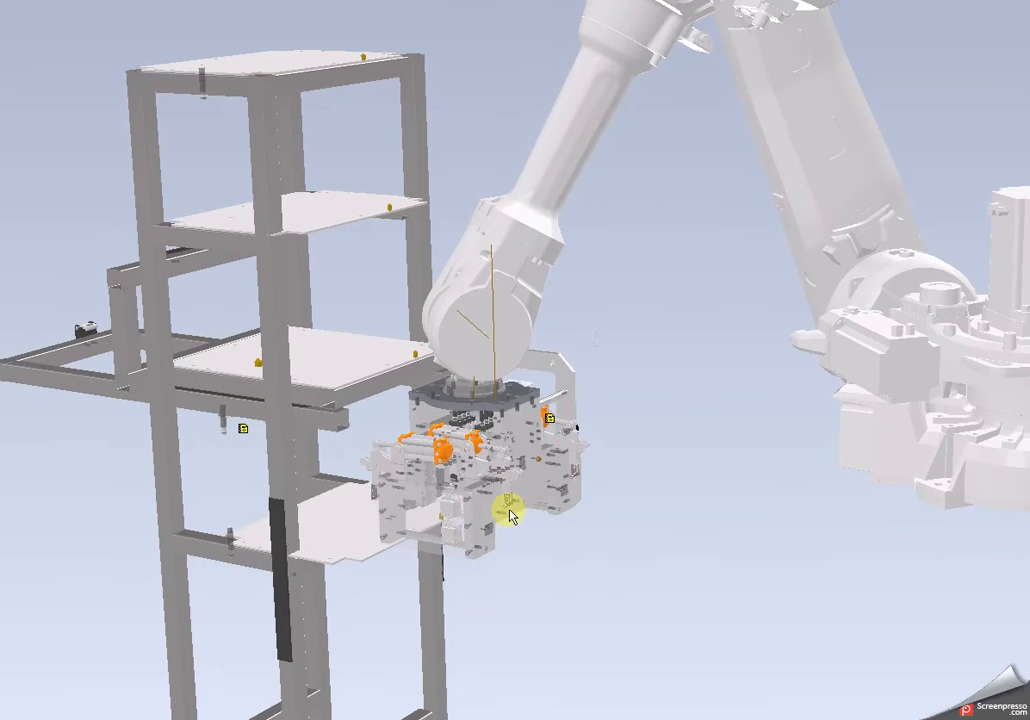
click(533, 495)
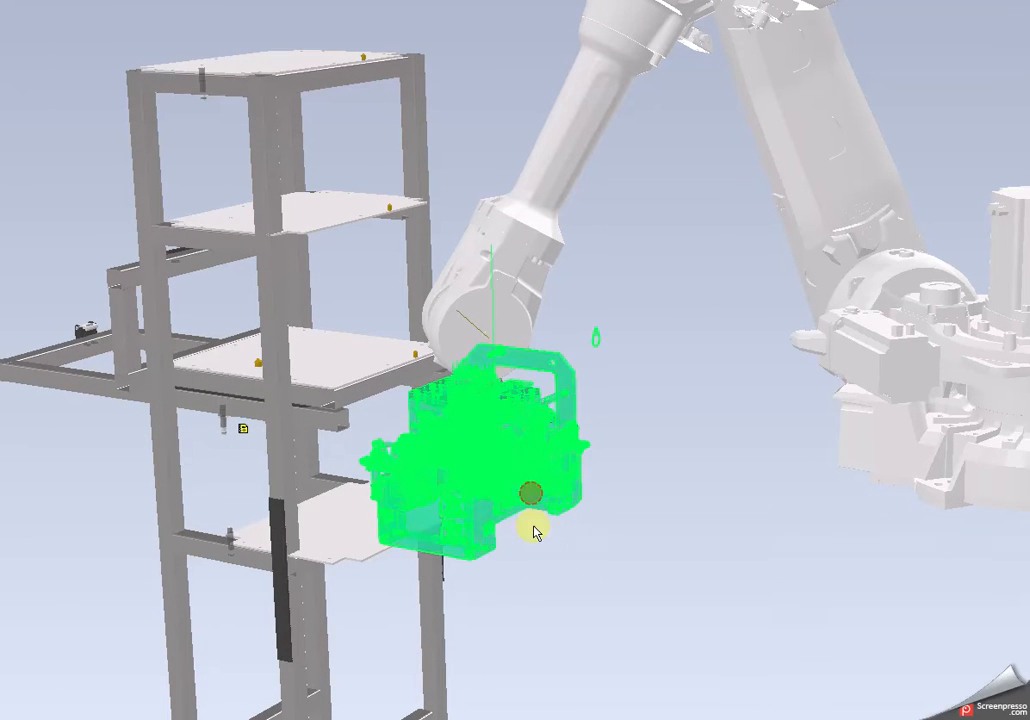
click(541, 562)
drag(517, 572, 400, 543)
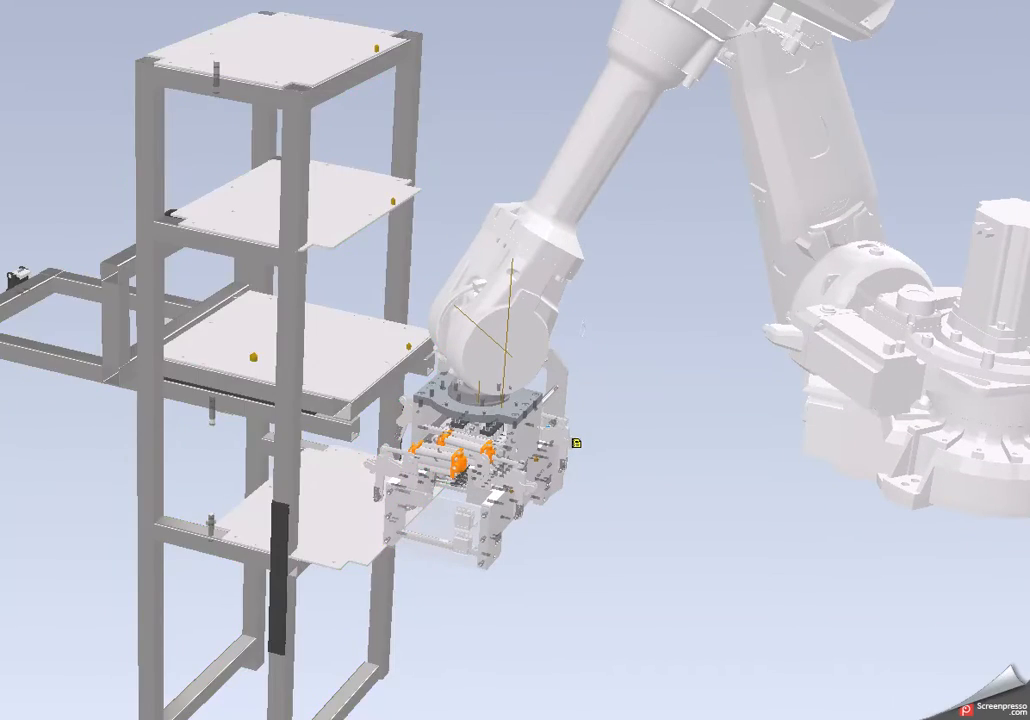
click(2, 2)
key(Escape)
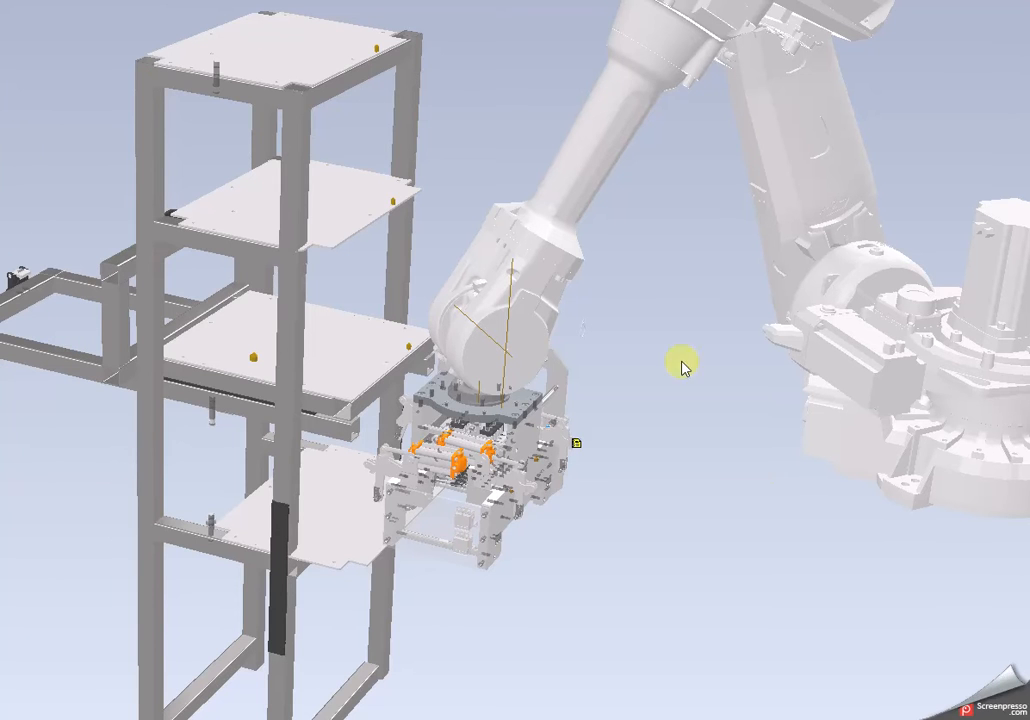
Step: Select the four shelf plates of the rack together
click(357, 536)
click(360, 376)
click(356, 361)
click(338, 207)
click(321, 70)
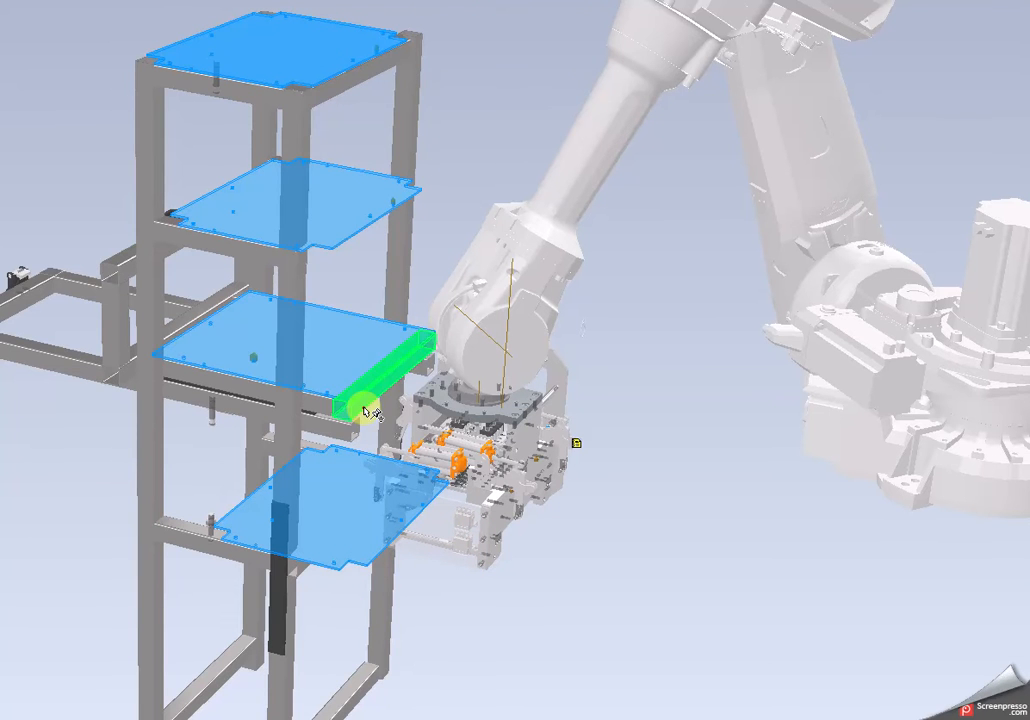
click(366, 410)
Step: Switch the display of the assembly from perspective to orthographic projection
drag(409, 482, 386, 476)
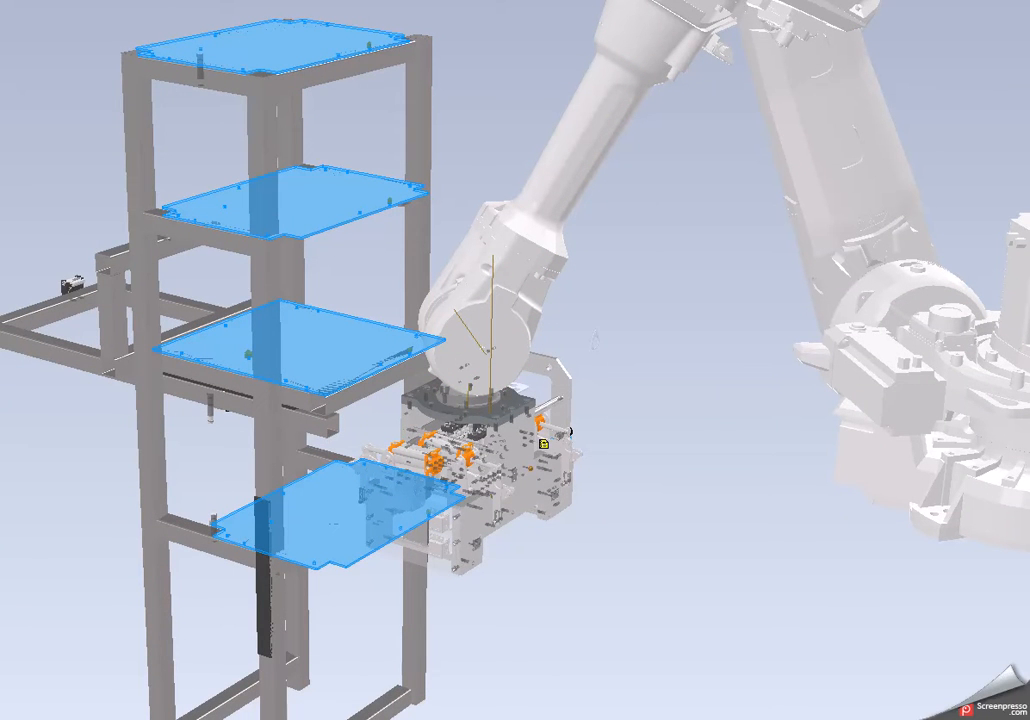
click(8, 2)
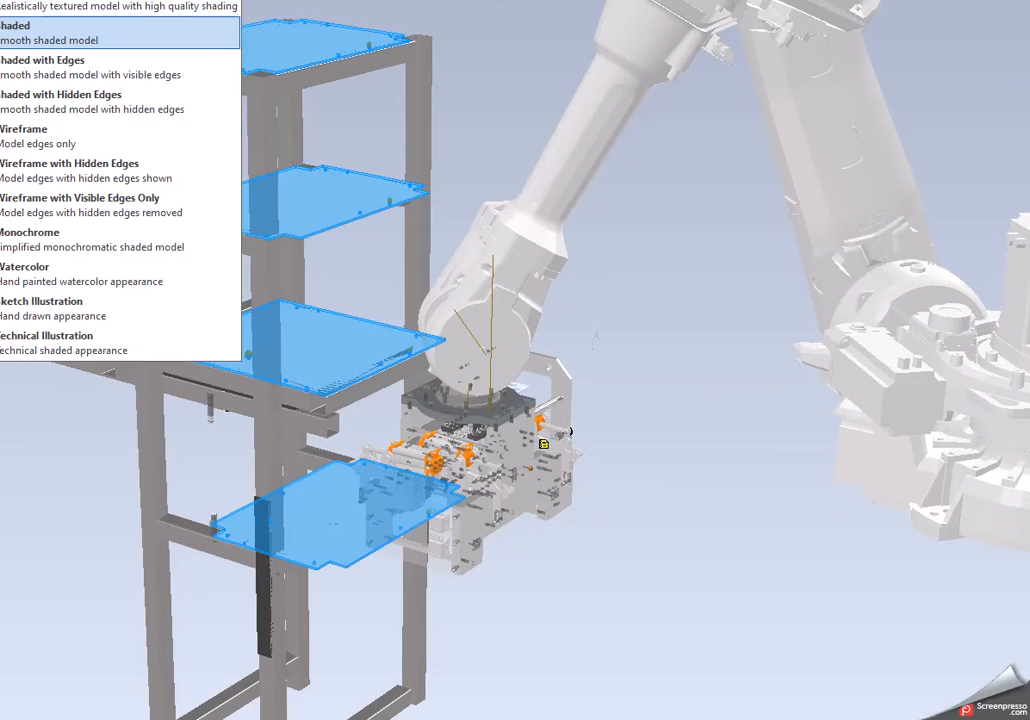
click(140, 2)
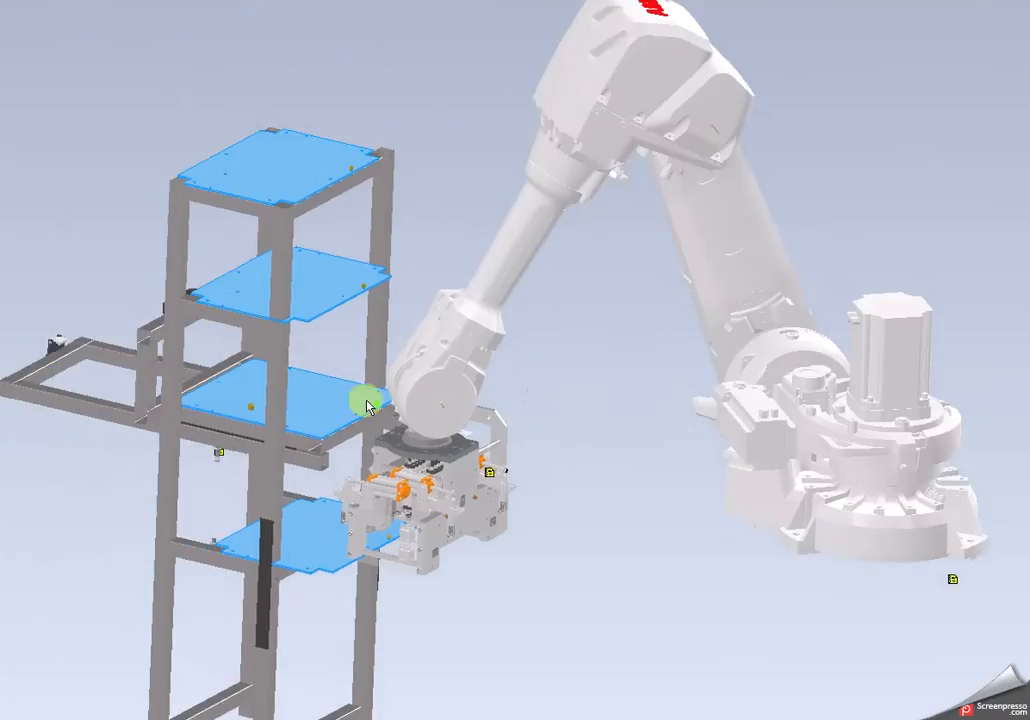
Step: Examine from above and obliquely how the four shelf plates are staggered relative to the robot and gripper, then clear their selection
scroll(355, 402, down, 5)
drag(441, 468, 478, 507)
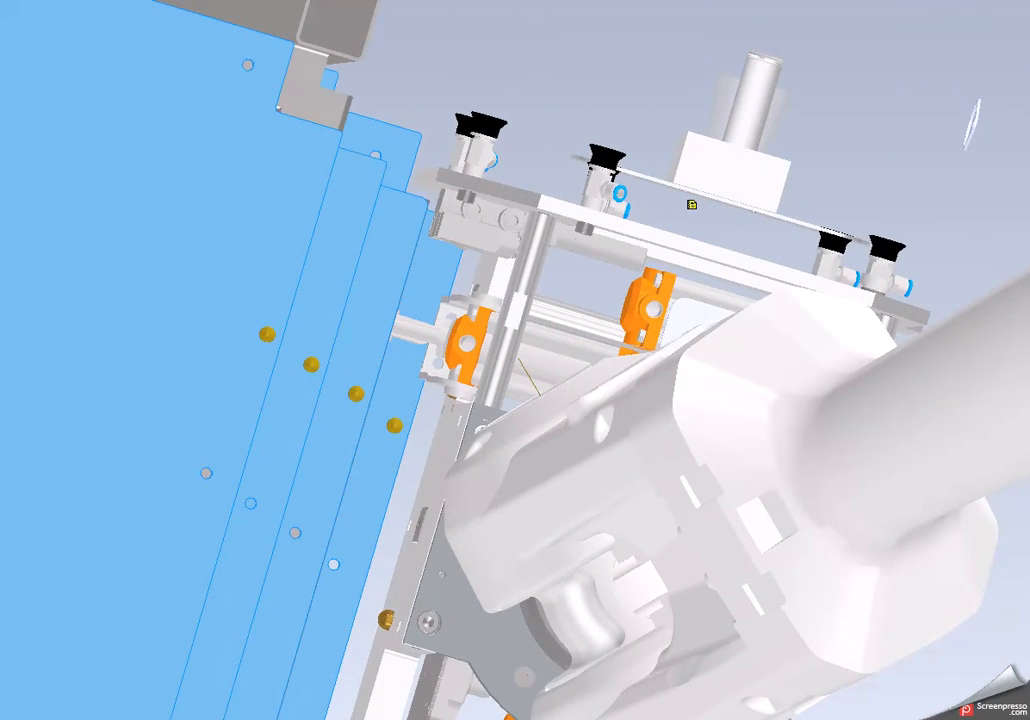
scroll(970, 177, down, 4)
key(F8)
scroll(677, 284, up, 3)
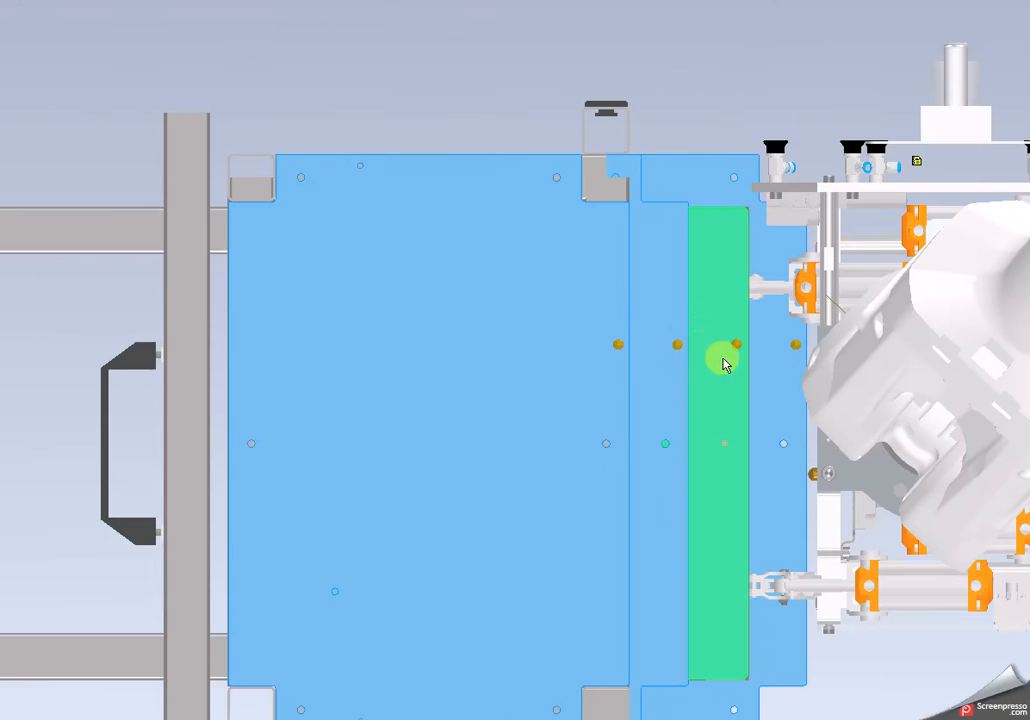
drag(703, 380, 618, 360)
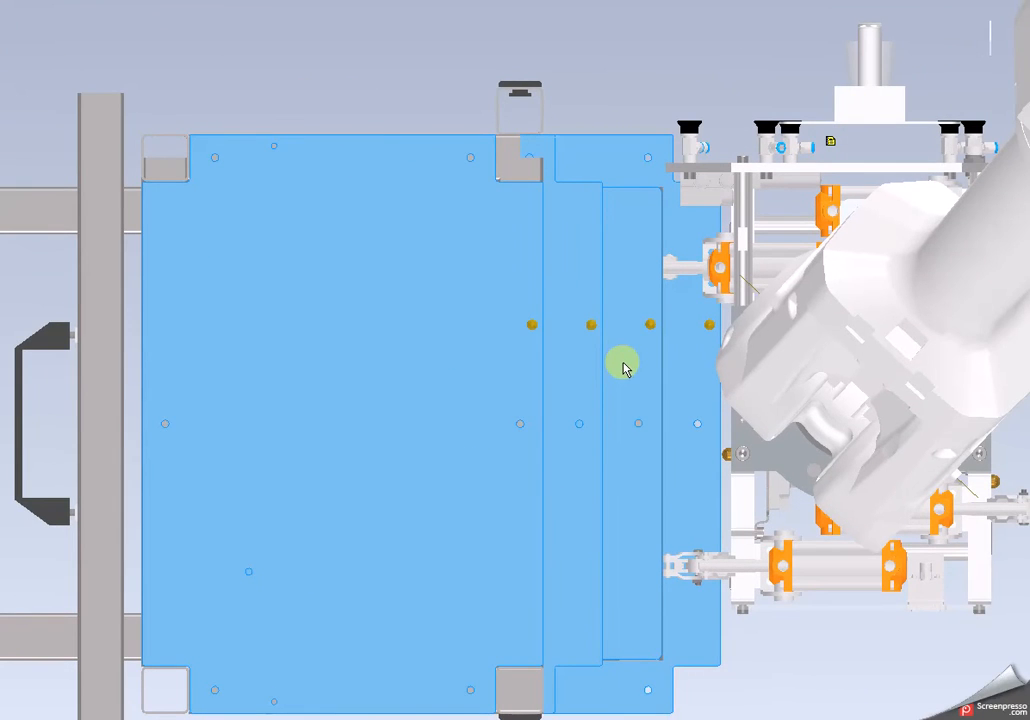
scroll(738, 361, up, 5)
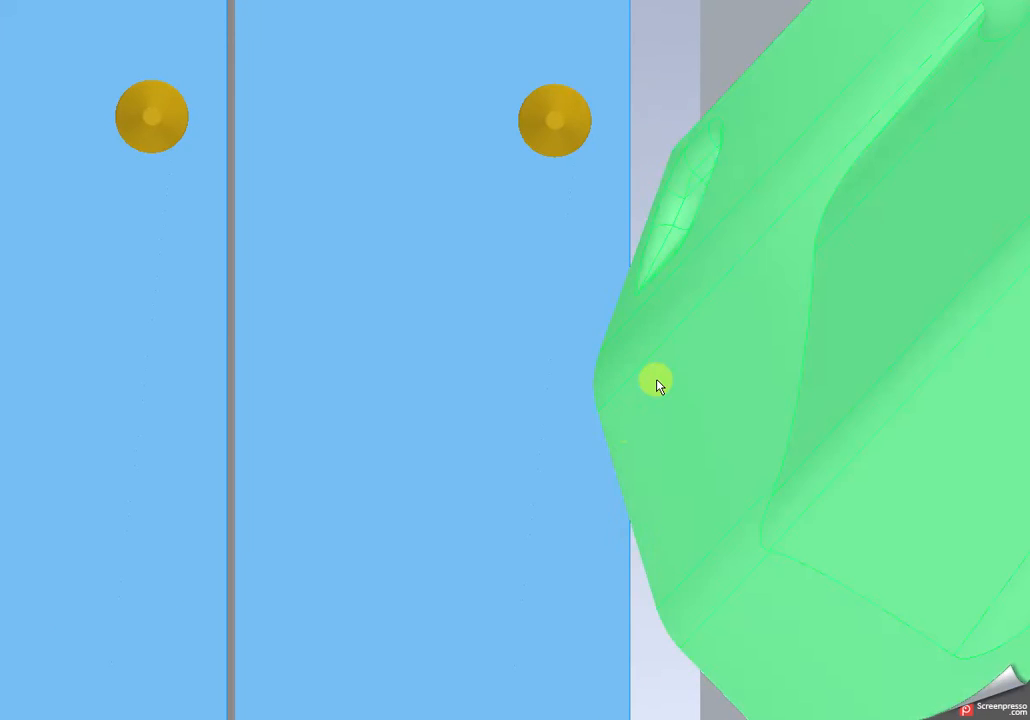
scroll(655, 381, down, 3)
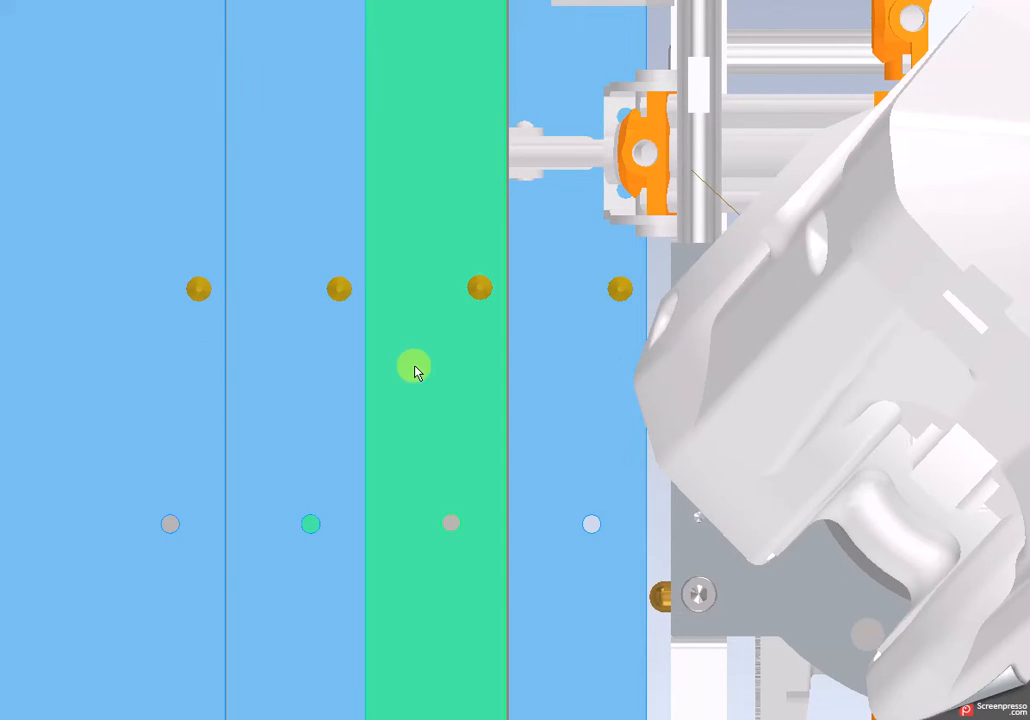
scroll(395, 379, down, 5)
drag(397, 379, 465, 378)
scroll(445, 260, up, 3)
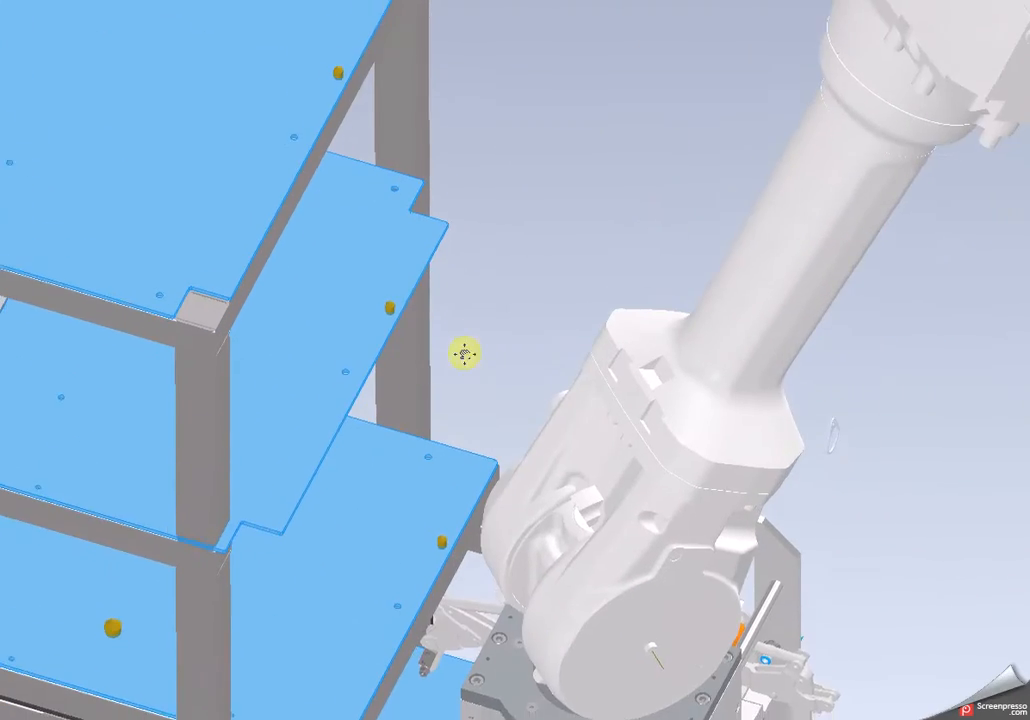
scroll(465, 378, down, 4)
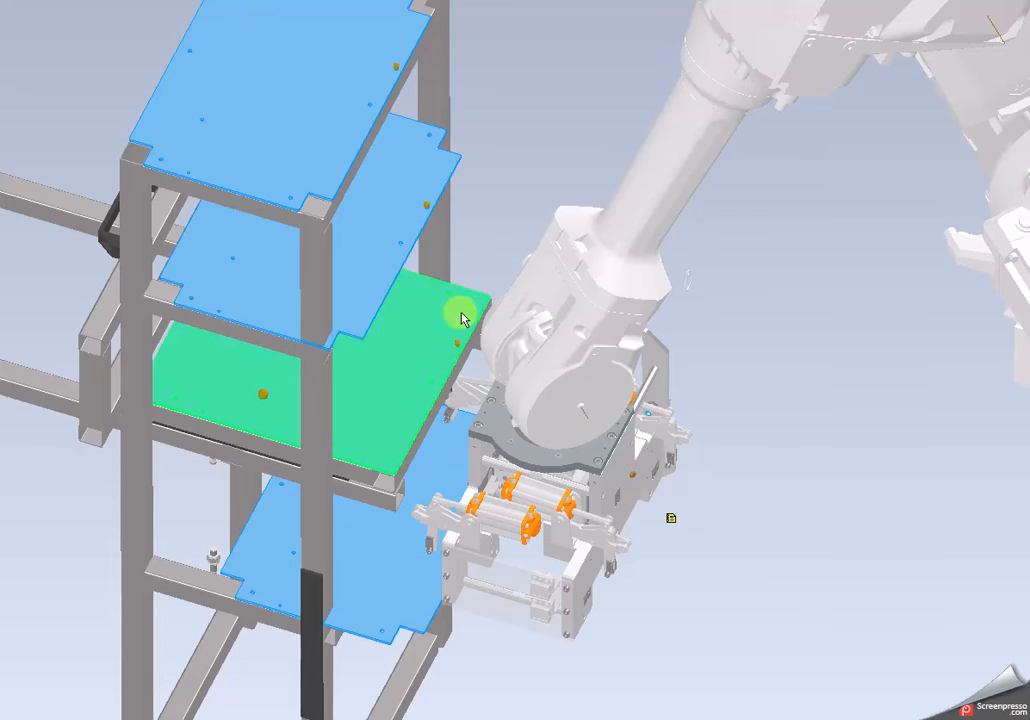
click(510, 93)
Step: Open the robot subassembly in its own document
drag(565, 278, 590, 249)
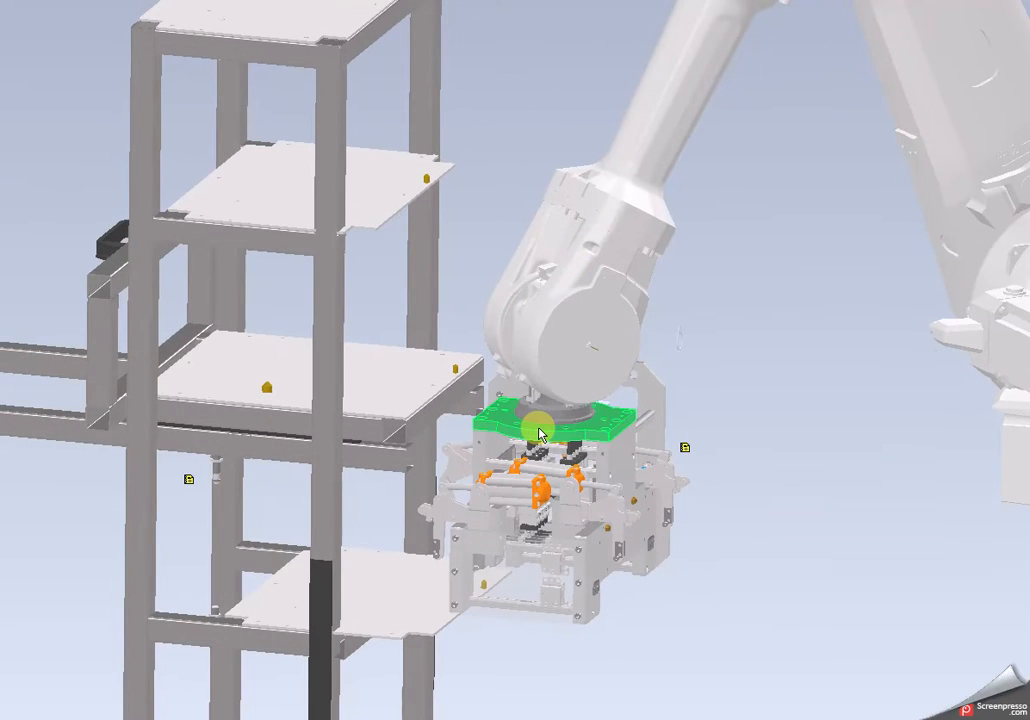
click(490, 184)
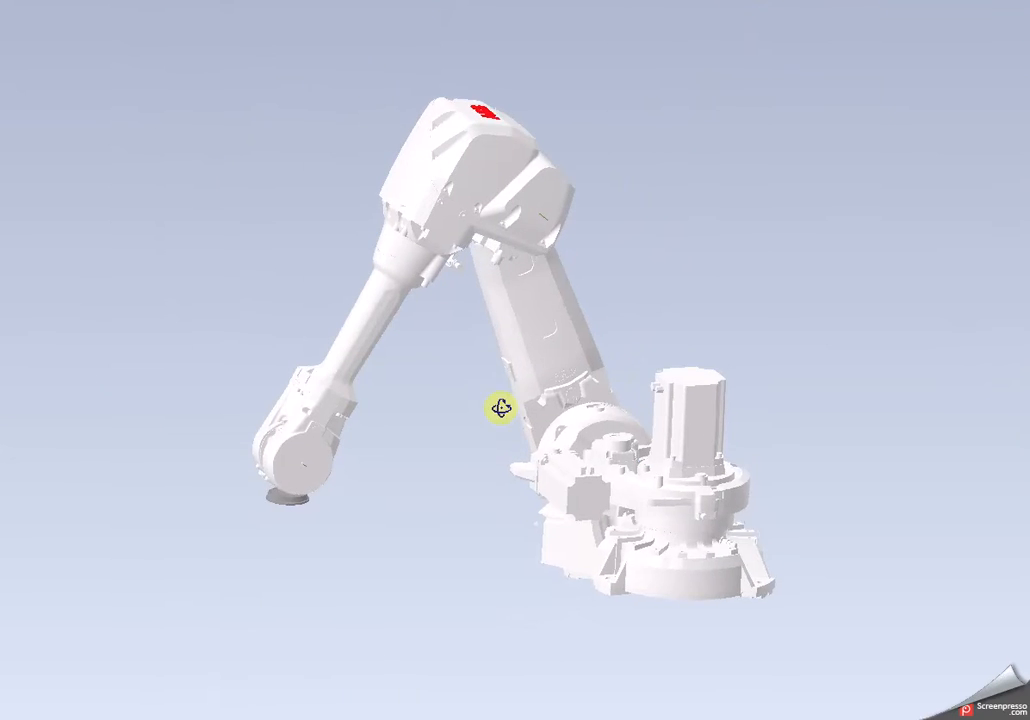
drag(500, 408, 556, 409)
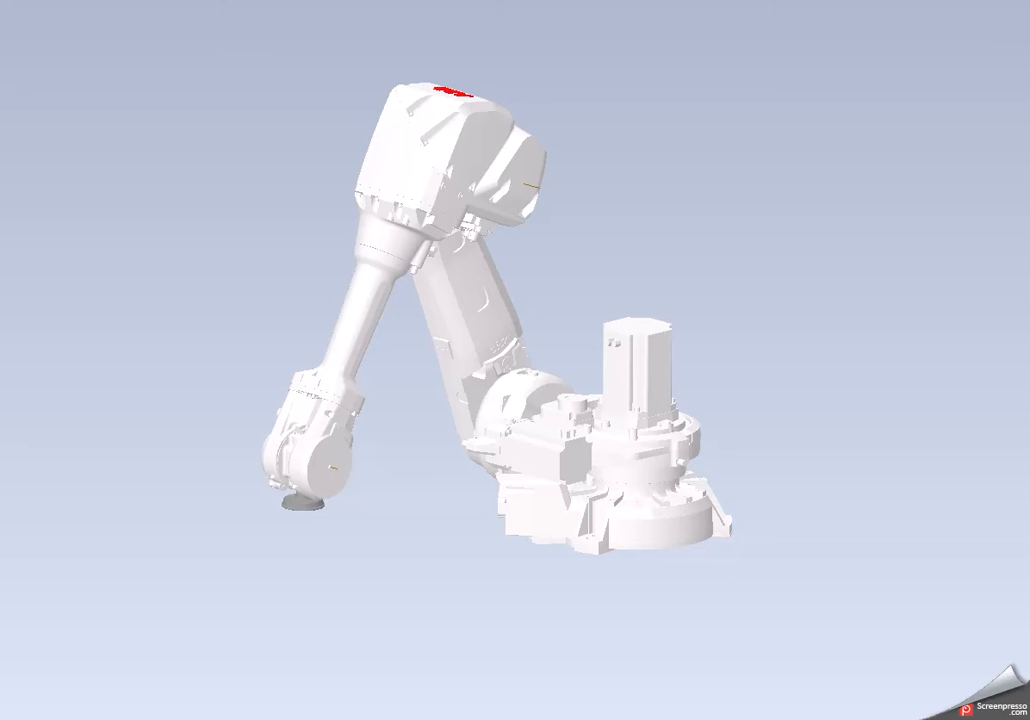
Step: Examine the robot's wrist flange and its position relative to the reference plane below the base
click(296, 435)
click(291, 507)
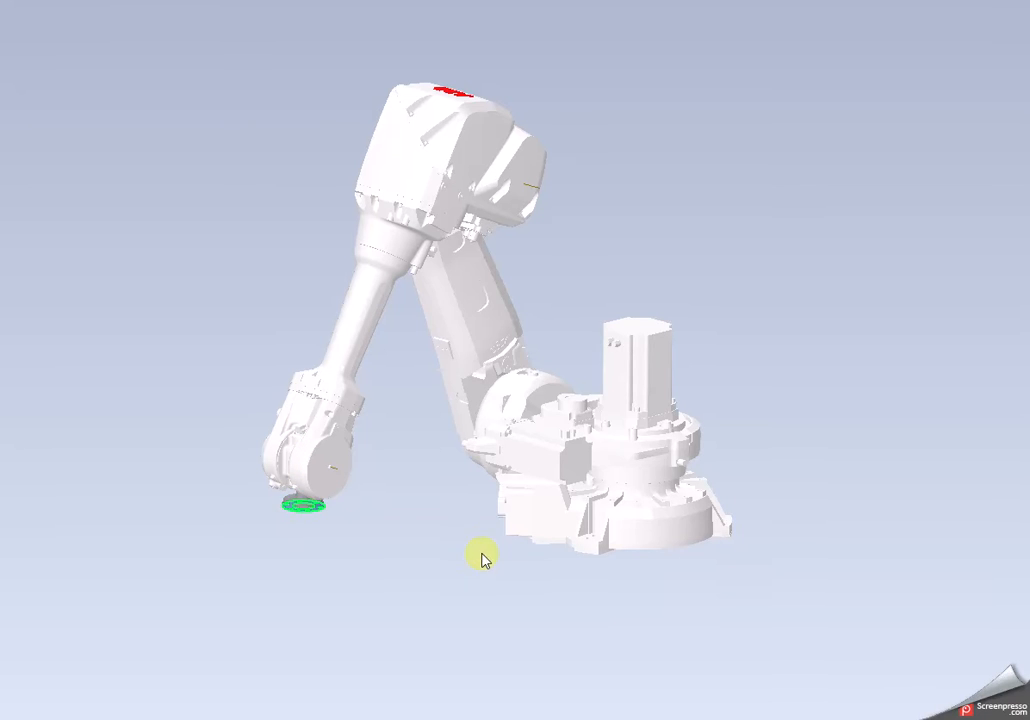
drag(482, 553, 468, 553)
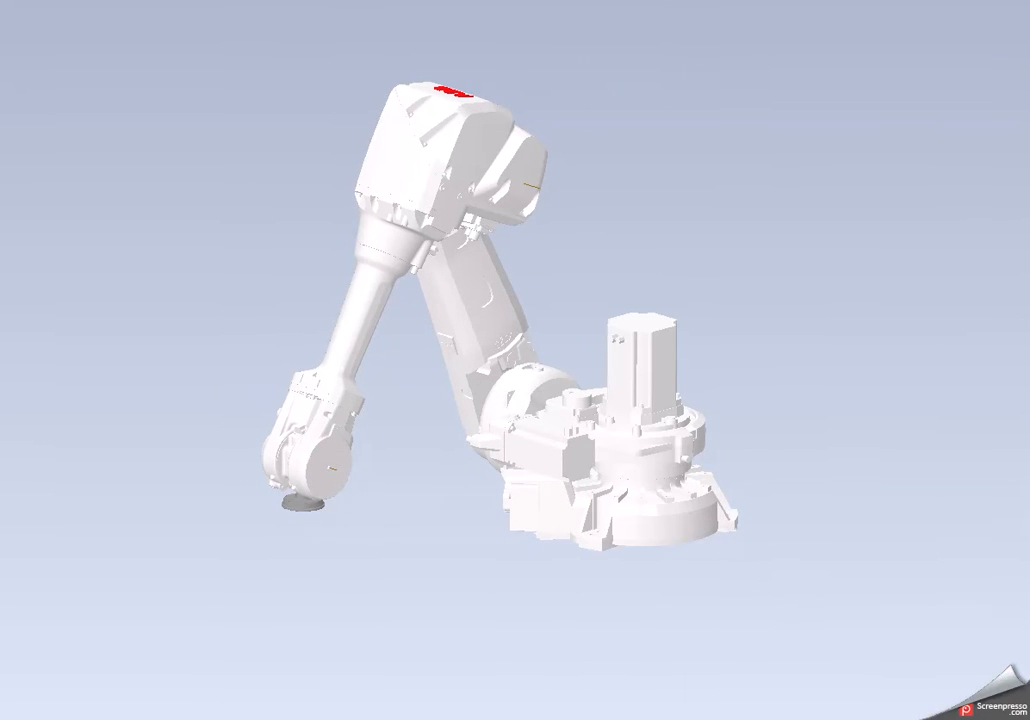
drag(225, 497, 234, 335)
drag(350, 474, 377, 468)
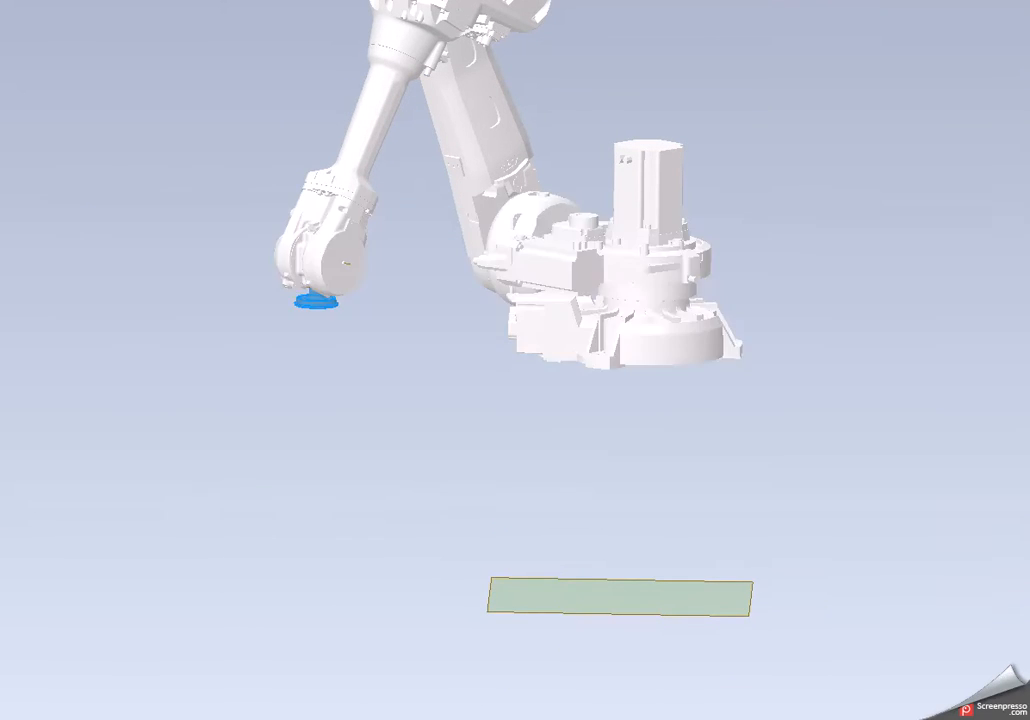
Step: Open the robot assembly's parameters and view the Excel files available for linking, without linking one
click(64, 174)
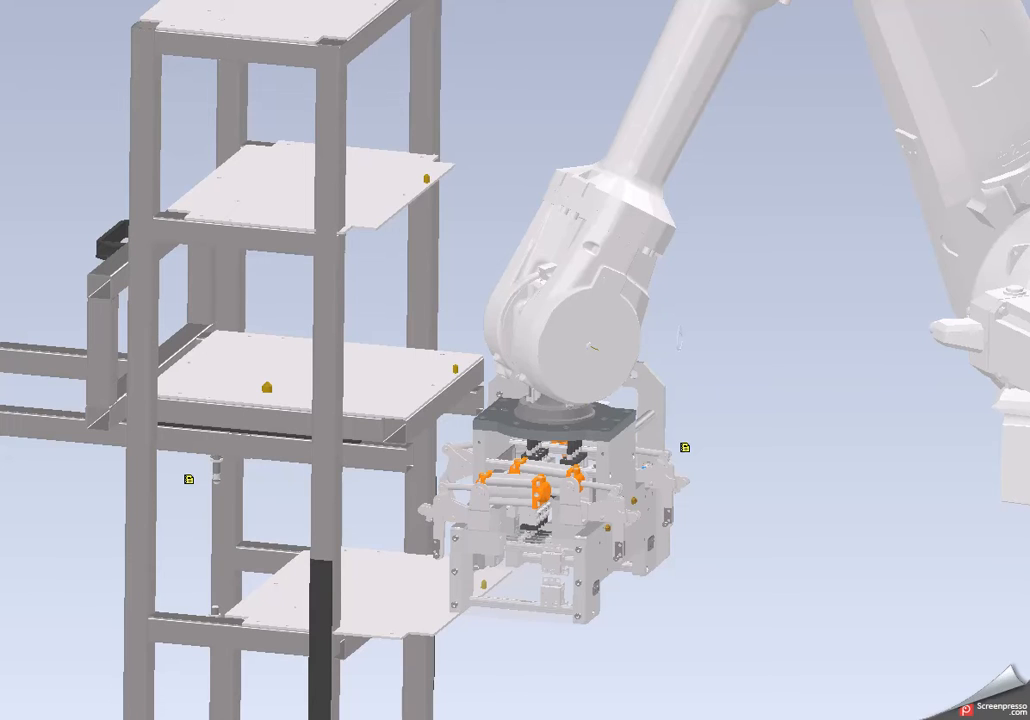
click(212, 632)
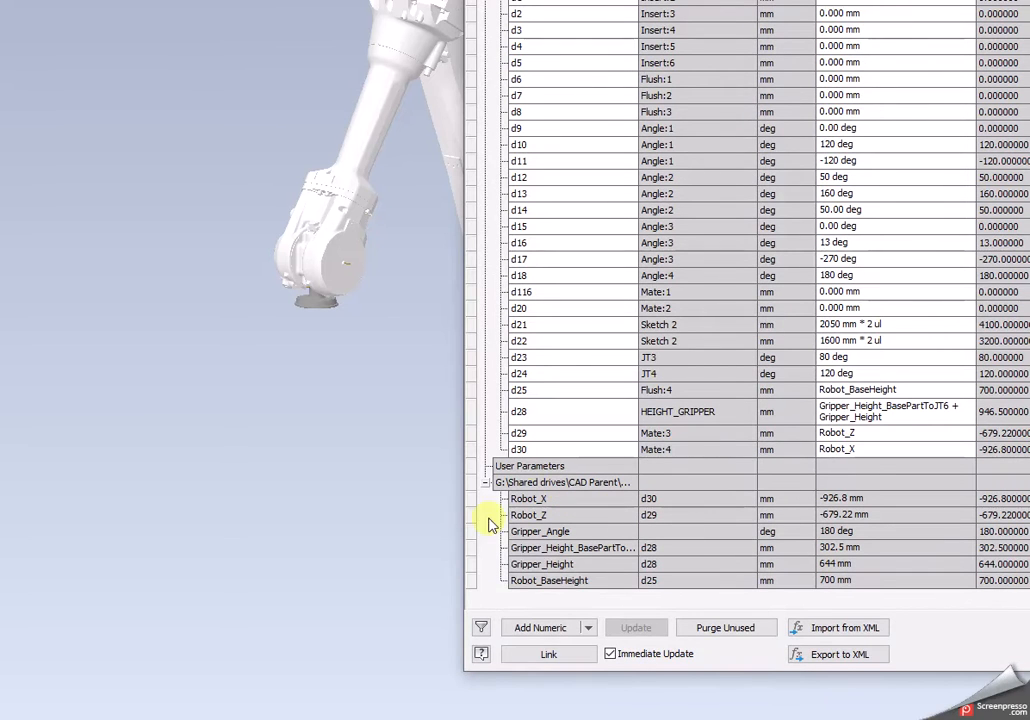
click(548, 654)
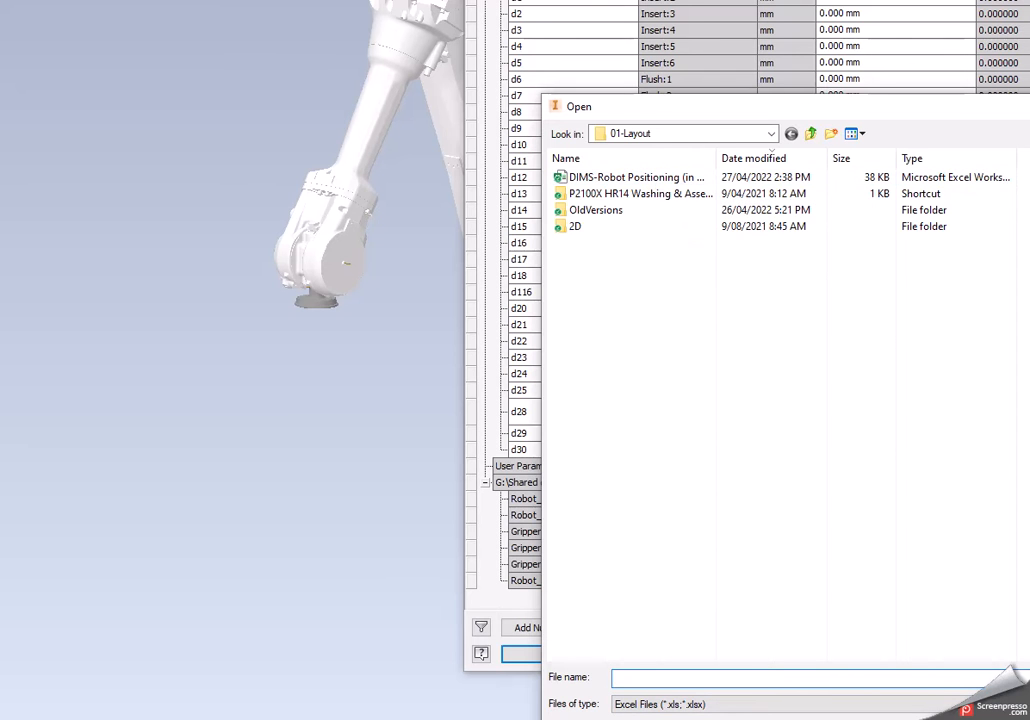
key(Escape)
Step: Review the linked parameters Robot_X, Robot_Z, Gripper_Angle and Robot_BaseHeight in the parameters table
click(540, 499)
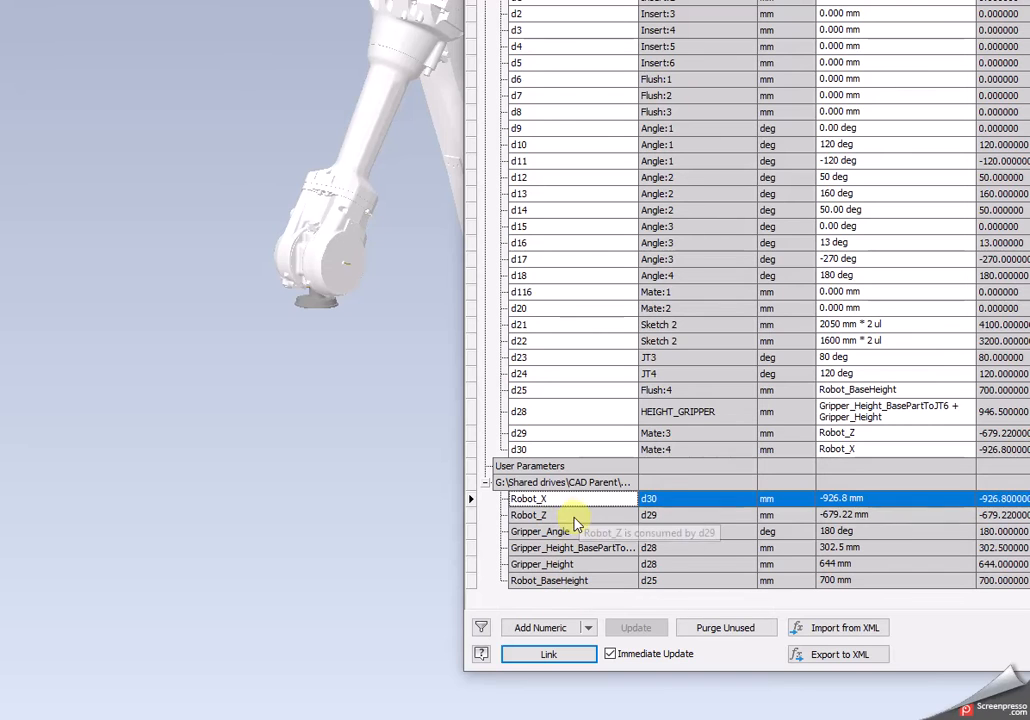
click(540, 517)
click(535, 531)
click(576, 580)
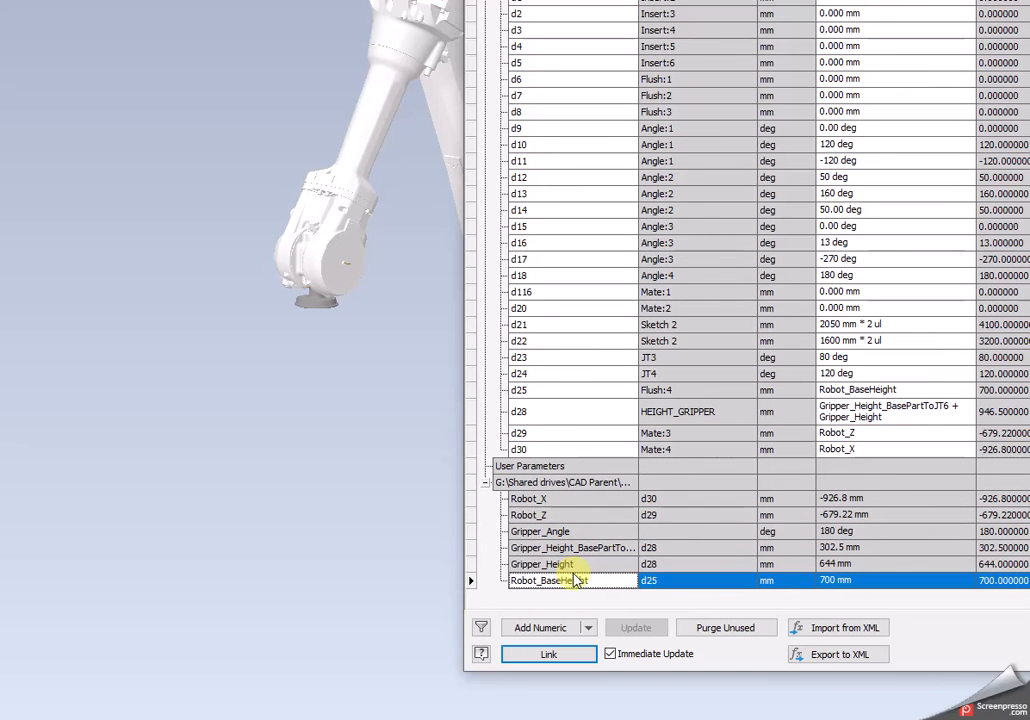
click(840, 531)
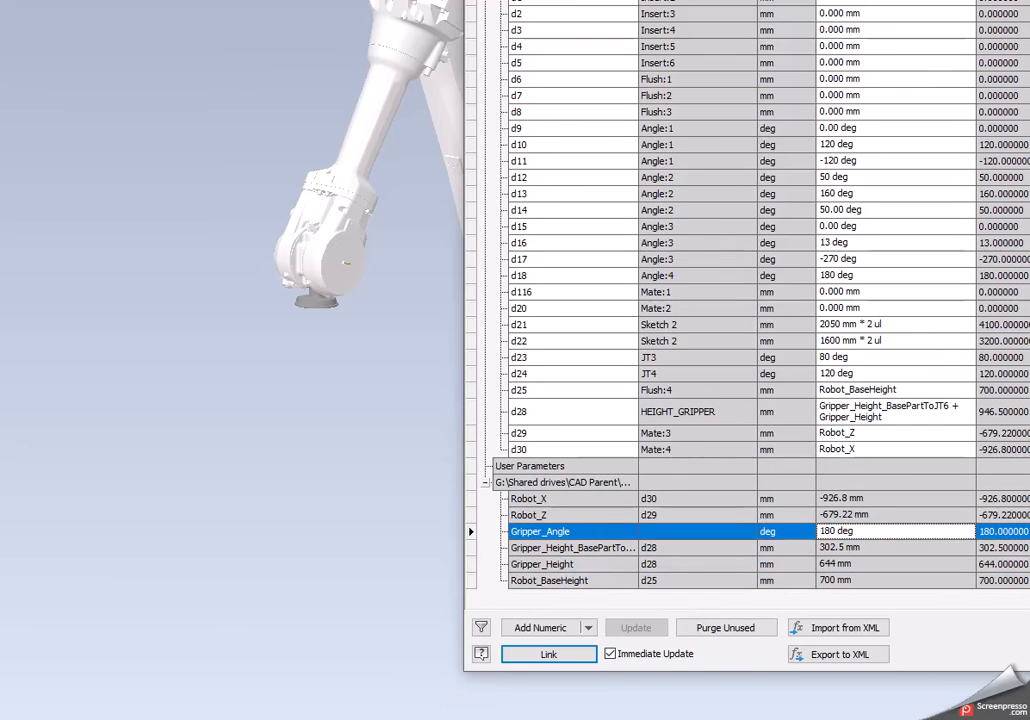
Step: Switch to the robot positioning workbook in Excel, move and widen its window, and select the parameter values in B2:B7
click(412, 719)
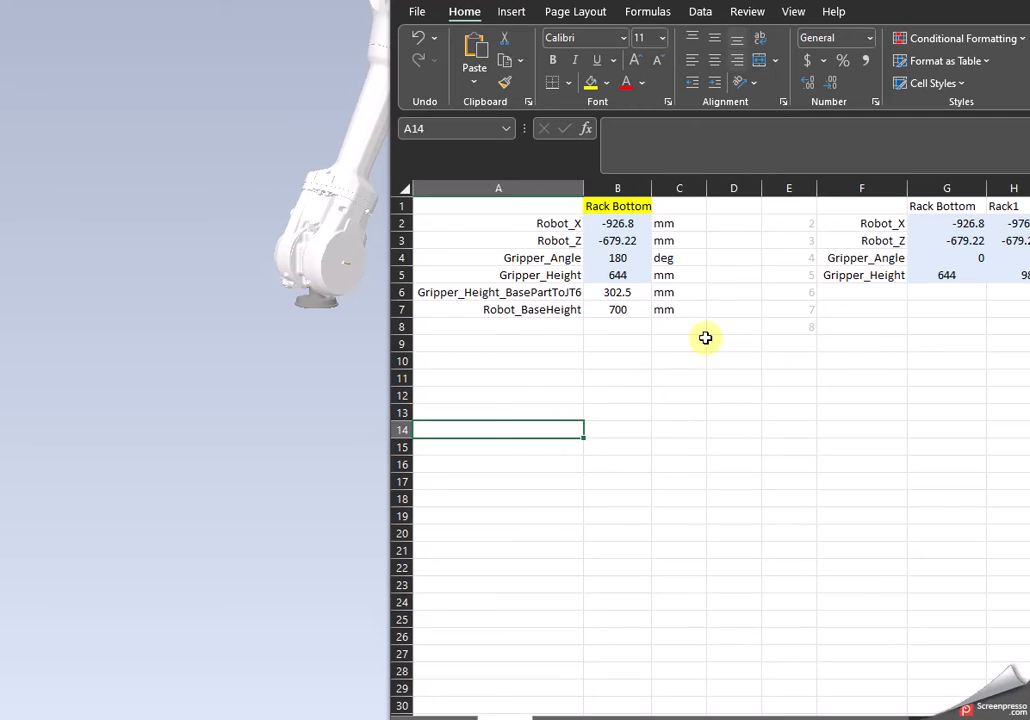
scroll(728, 342, up, 3)
scroll(731, 343, up, 1)
drag(840, 3, 593, 0)
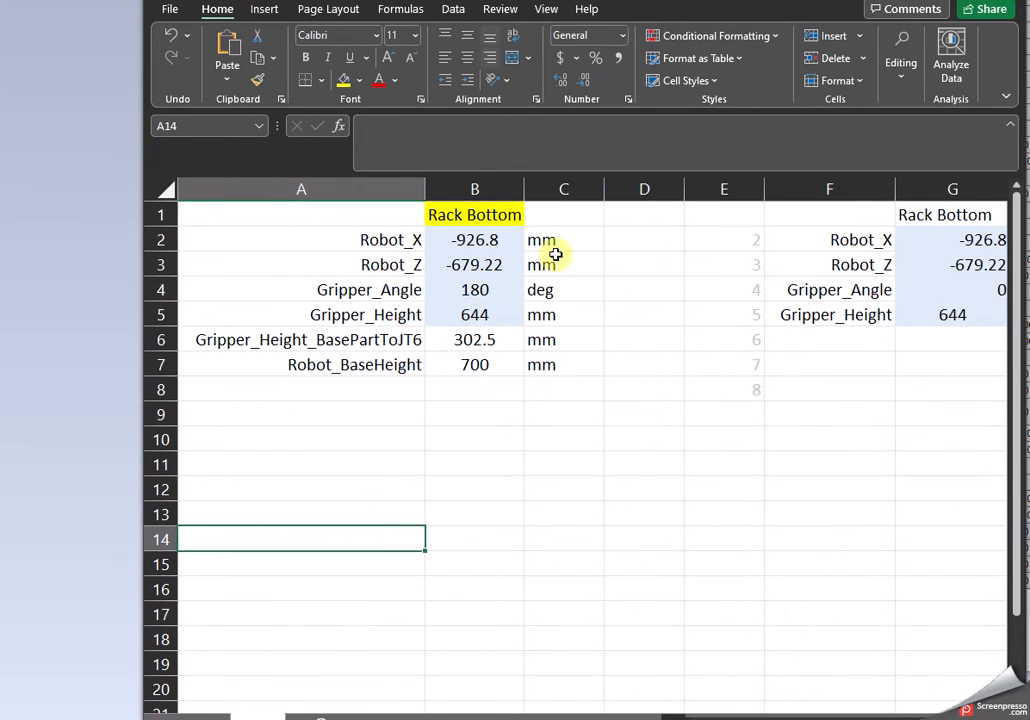
drag(1025, 383, 1029, 385)
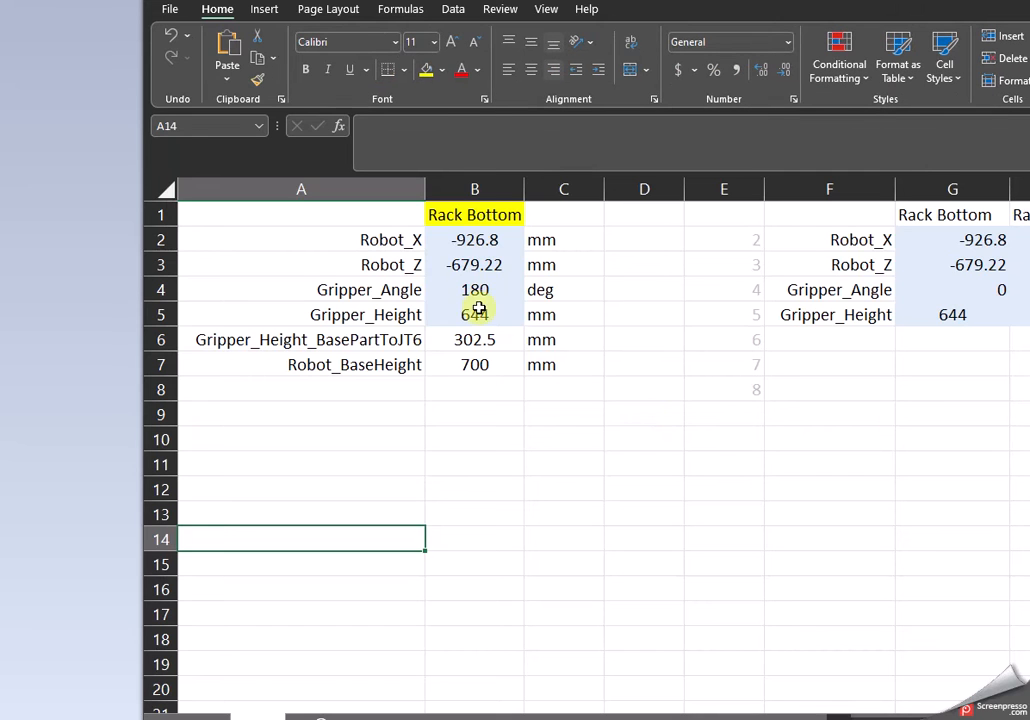
drag(466, 237, 471, 362)
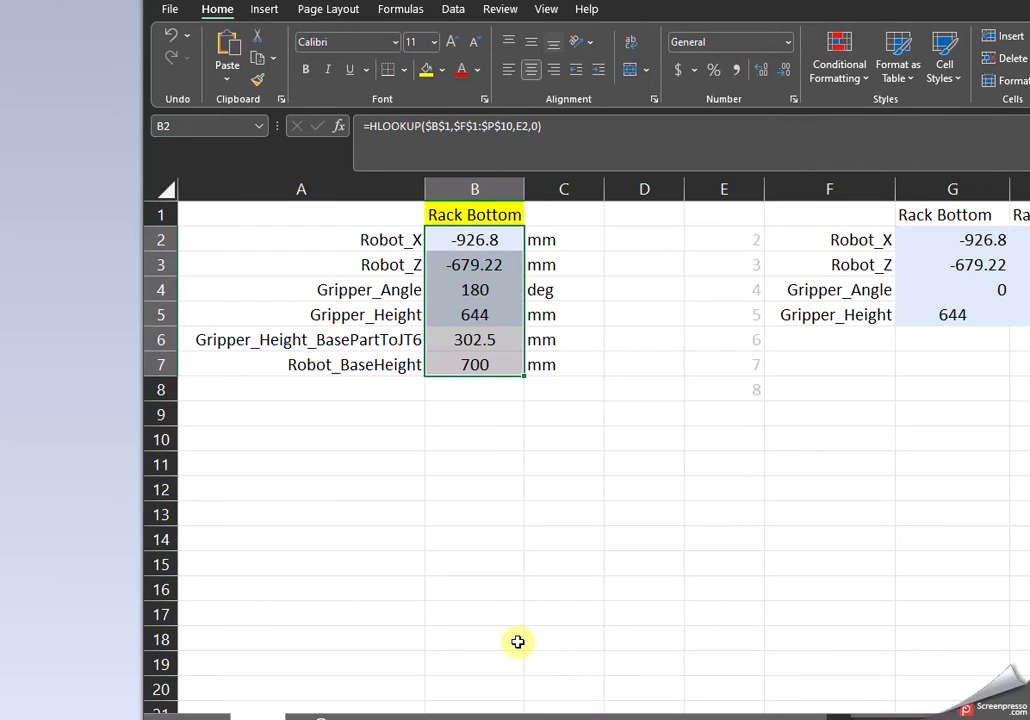
Step: Examine the rack position table in G1:J5 and the Robot_X formula for Rack Bottom in G2
drag(917, 212, 1029, 315)
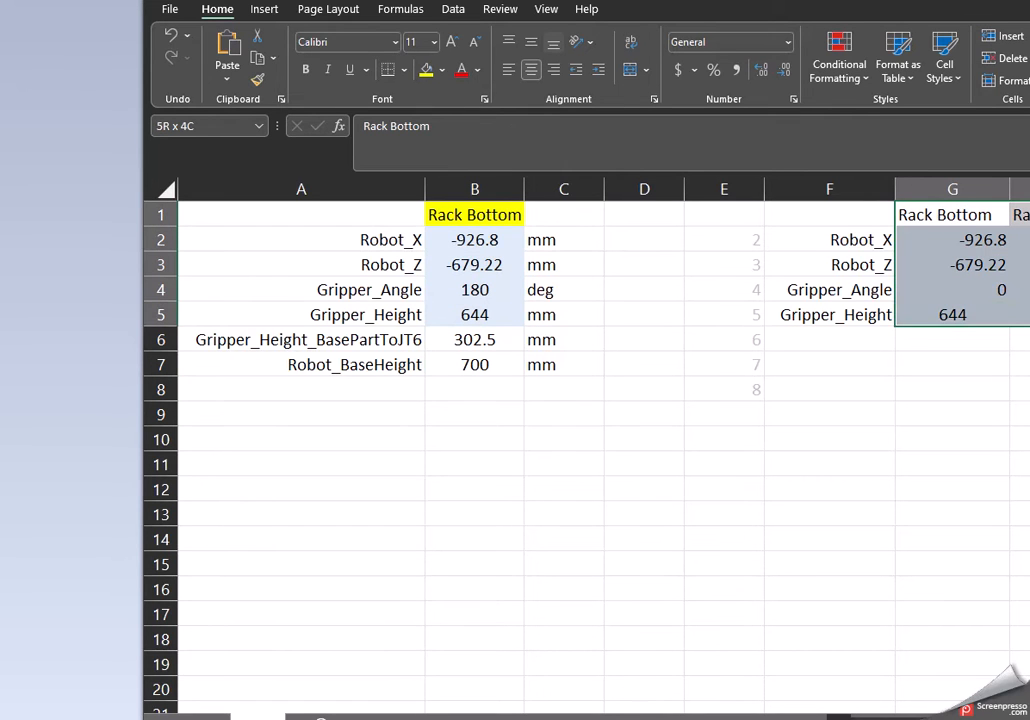
click(984, 412)
drag(972, 241, 915, 310)
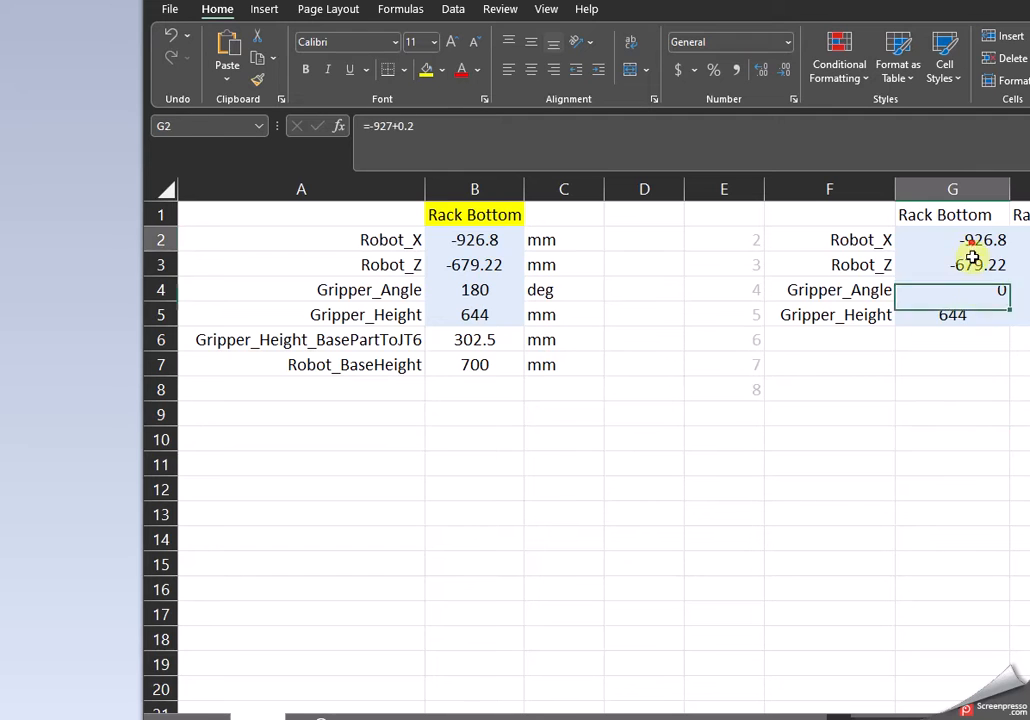
click(775, 362)
Step: Switch the rack selection in B1 to Rack2, to Rack1, and back to Rack2 to compare the looked-up parameters
click(465, 214)
click(531, 218)
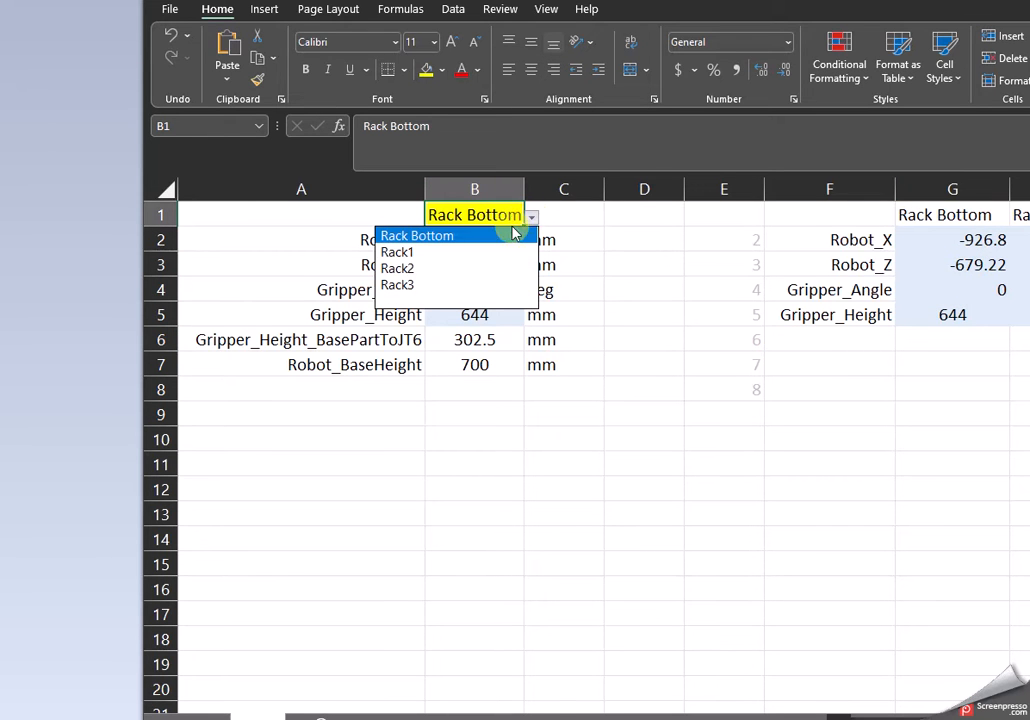
click(446, 270)
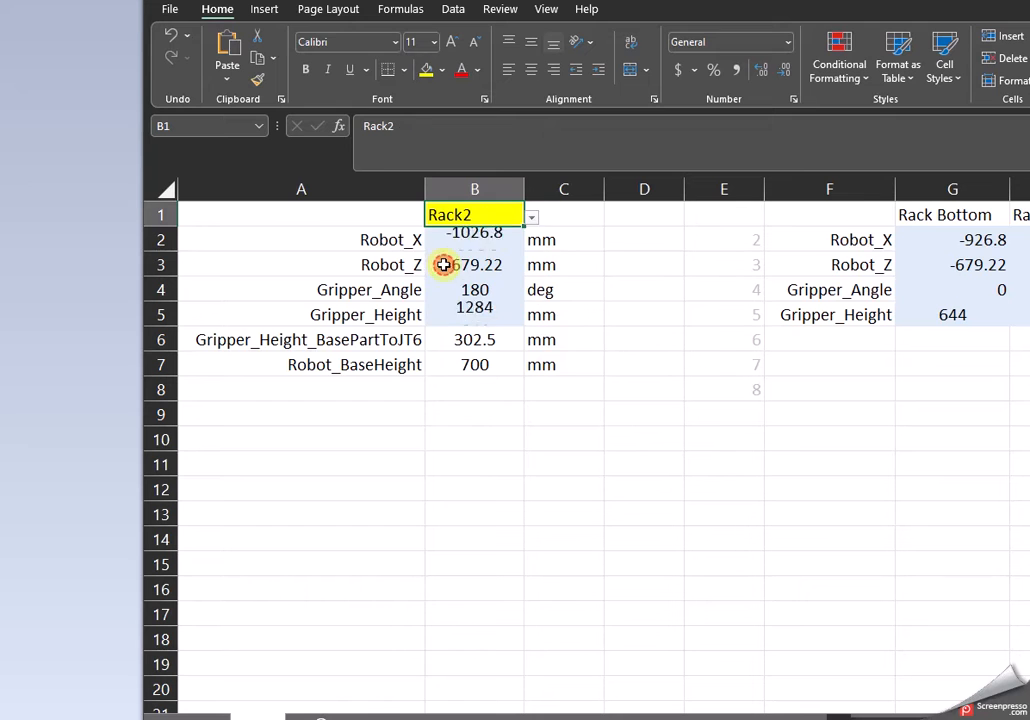
click(531, 218)
click(478, 253)
click(526, 216)
click(493, 254)
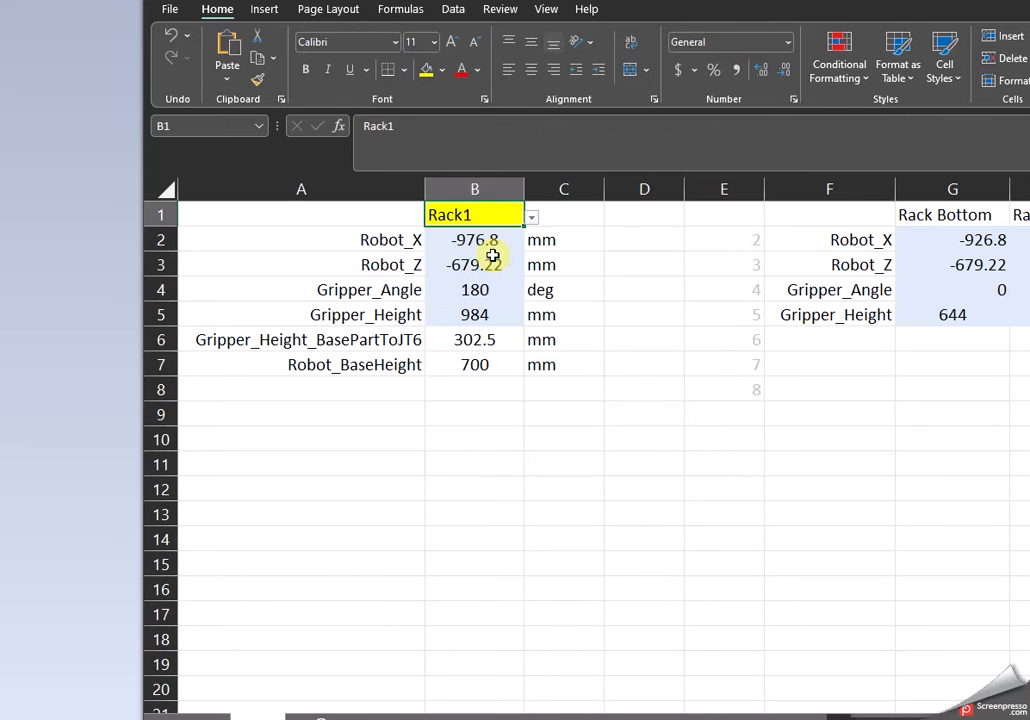
click(535, 212)
click(487, 269)
click(581, 281)
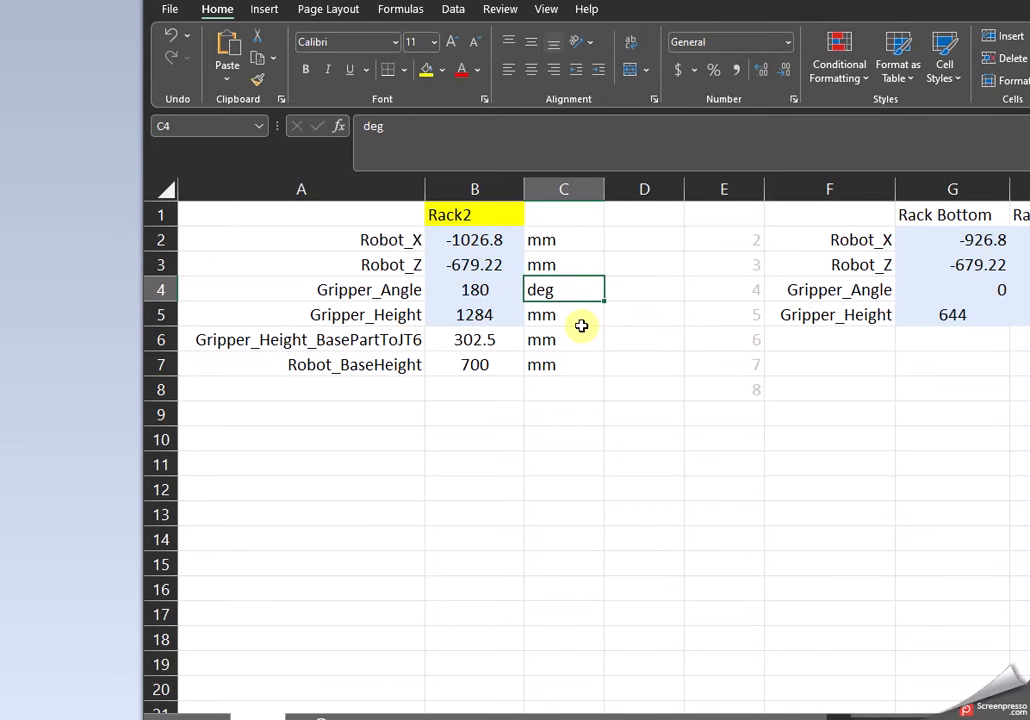
Step: Set the rack selection in B1 to Rack Bottom
click(505, 212)
click(532, 218)
click(511, 238)
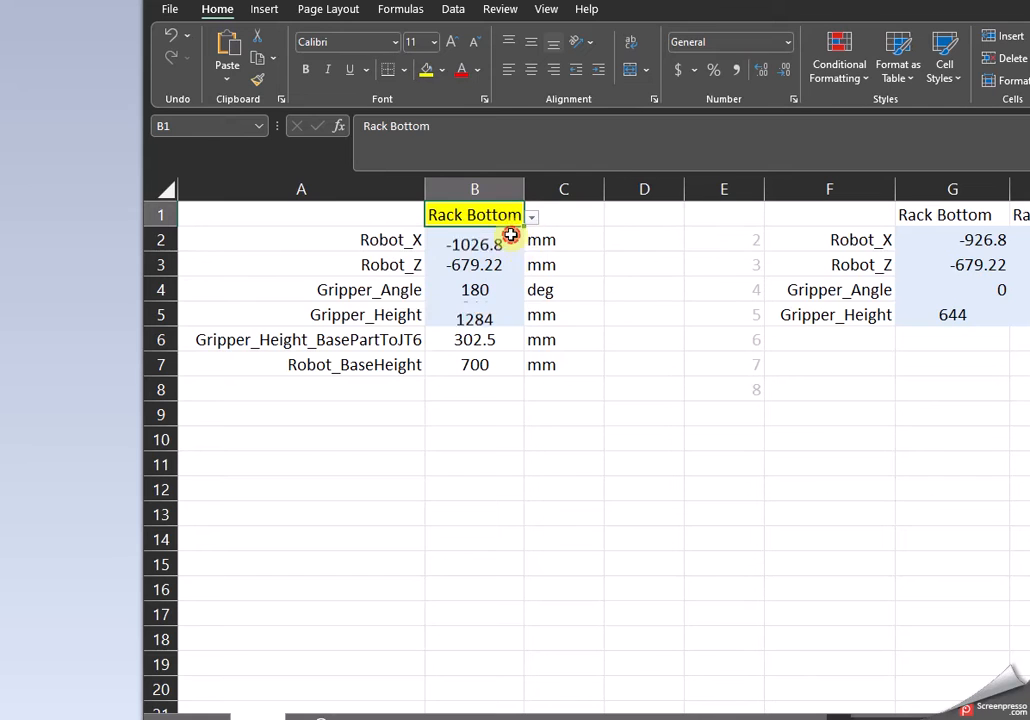
Step: Switch between Inventor and the Excel workbook to compare the linked parameters with the Rack Bottom values, ending in Inventor
click(101, 278)
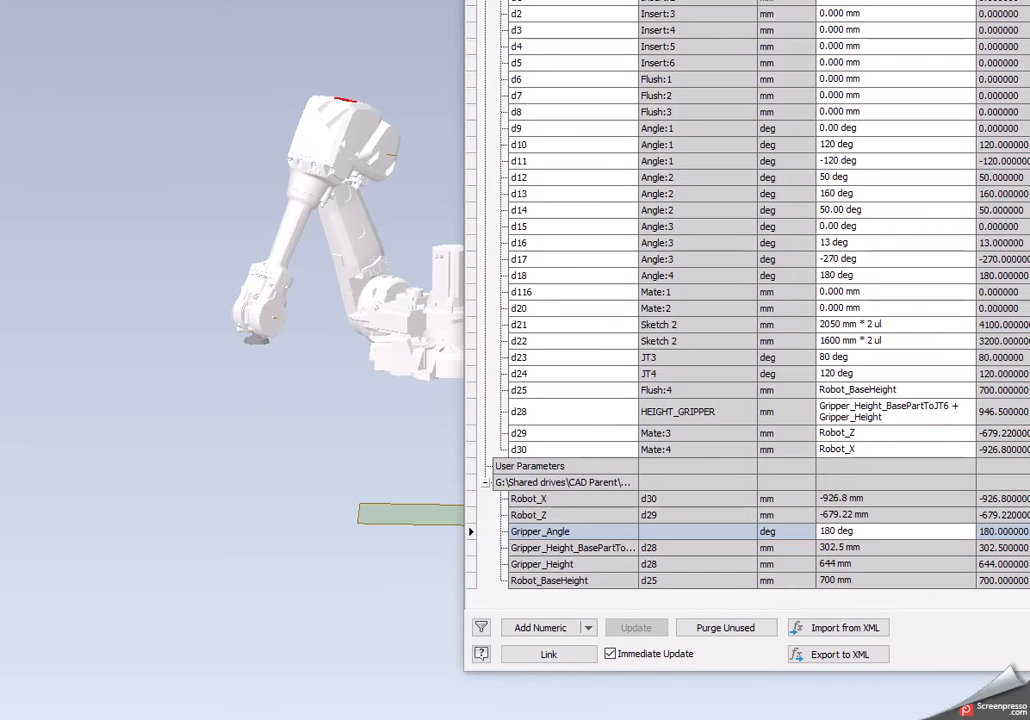
key(alt+Tab)
click(528, 465)
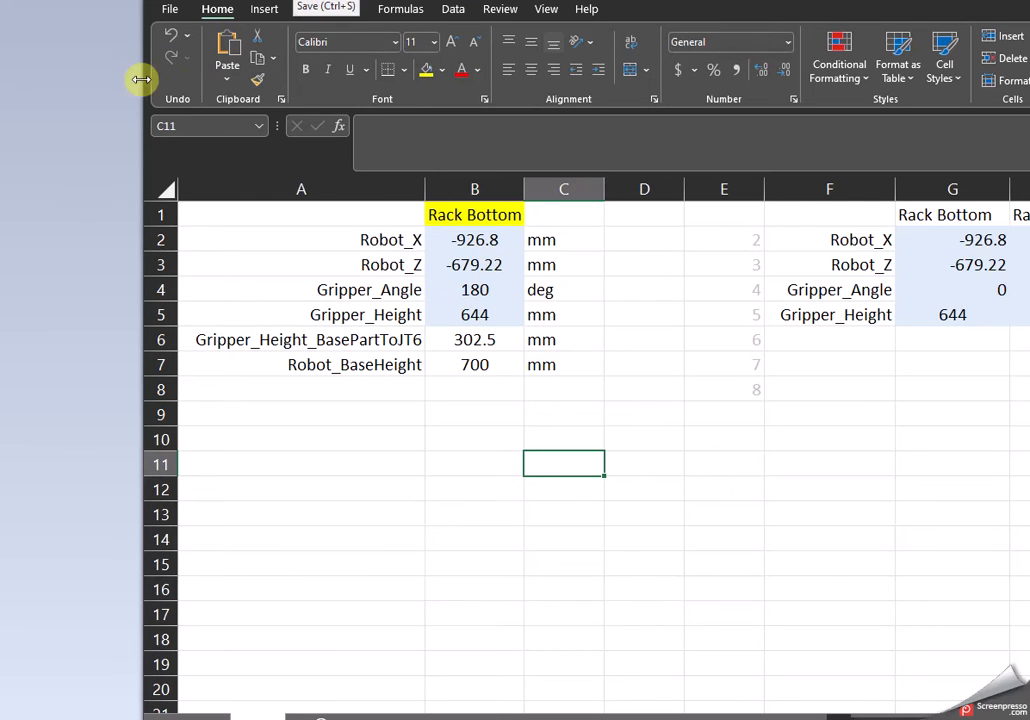
click(38, 108)
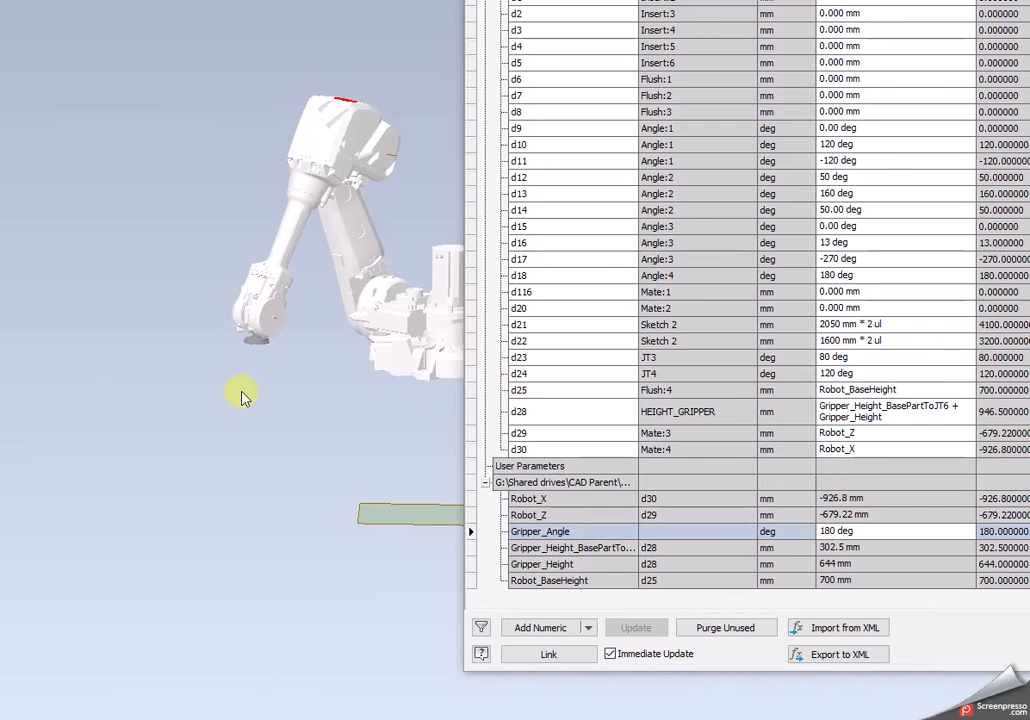
key(alt+Tab)
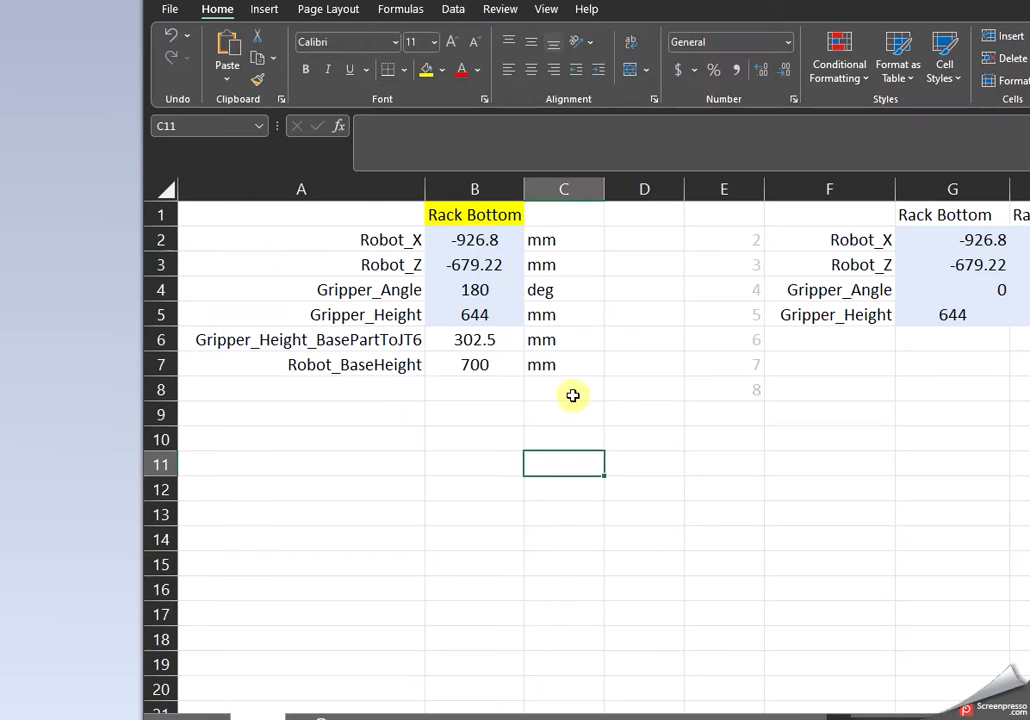
click(590, 339)
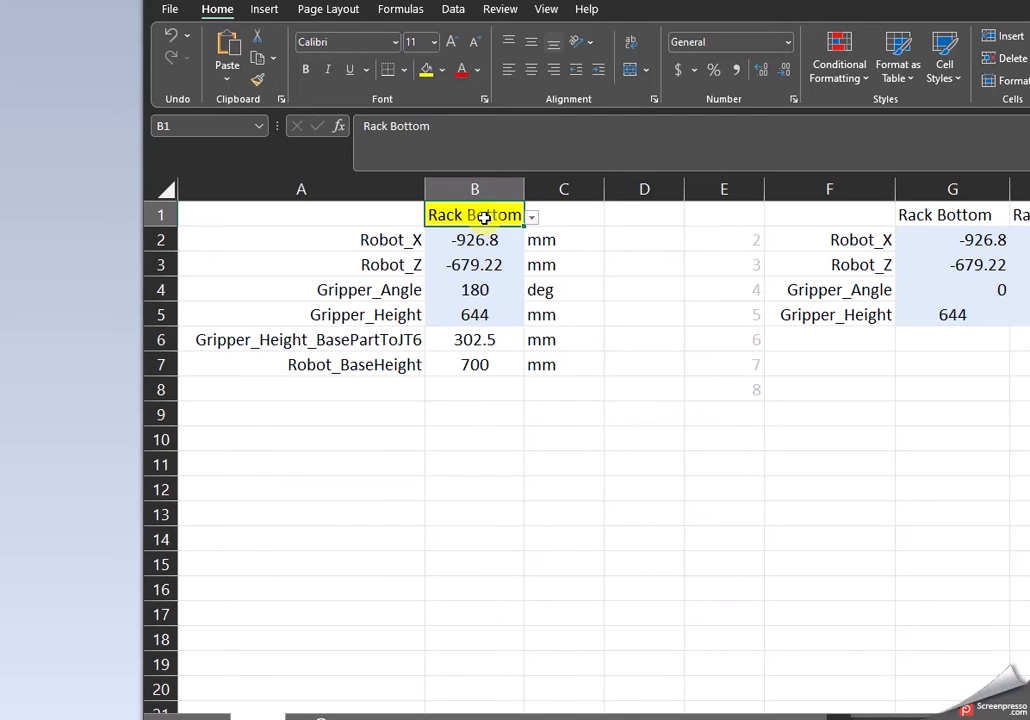
click(9, 256)
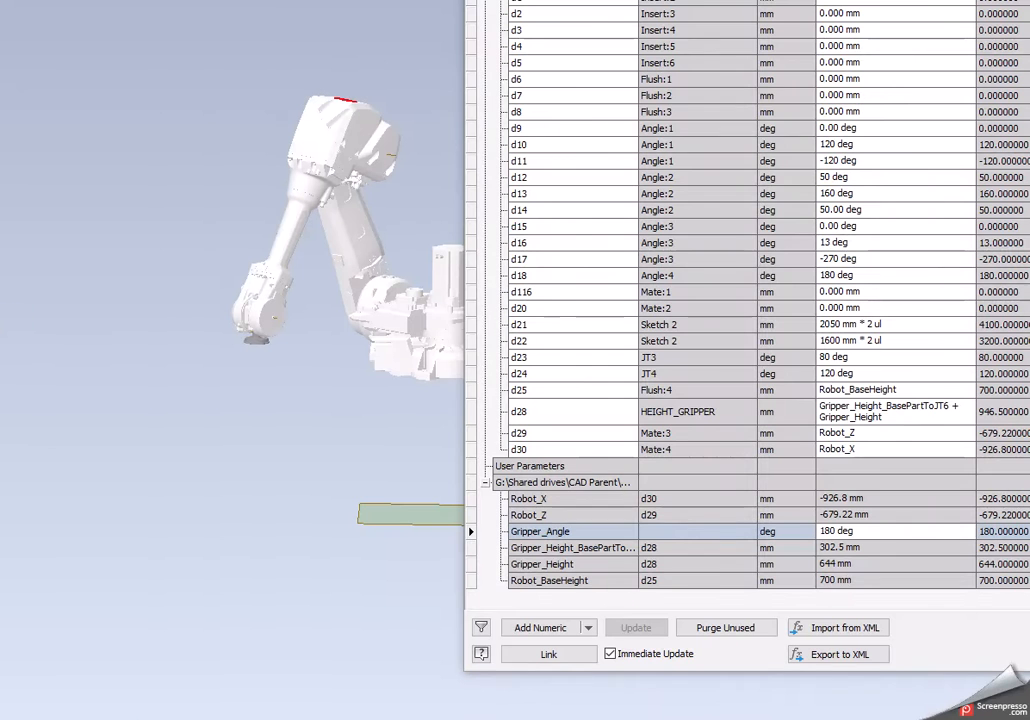
Step: Close the parameters table and display the XZ plane and the vertical plane crossing it through the robot base
key(Escape)
drag(235, 409, 205, 483)
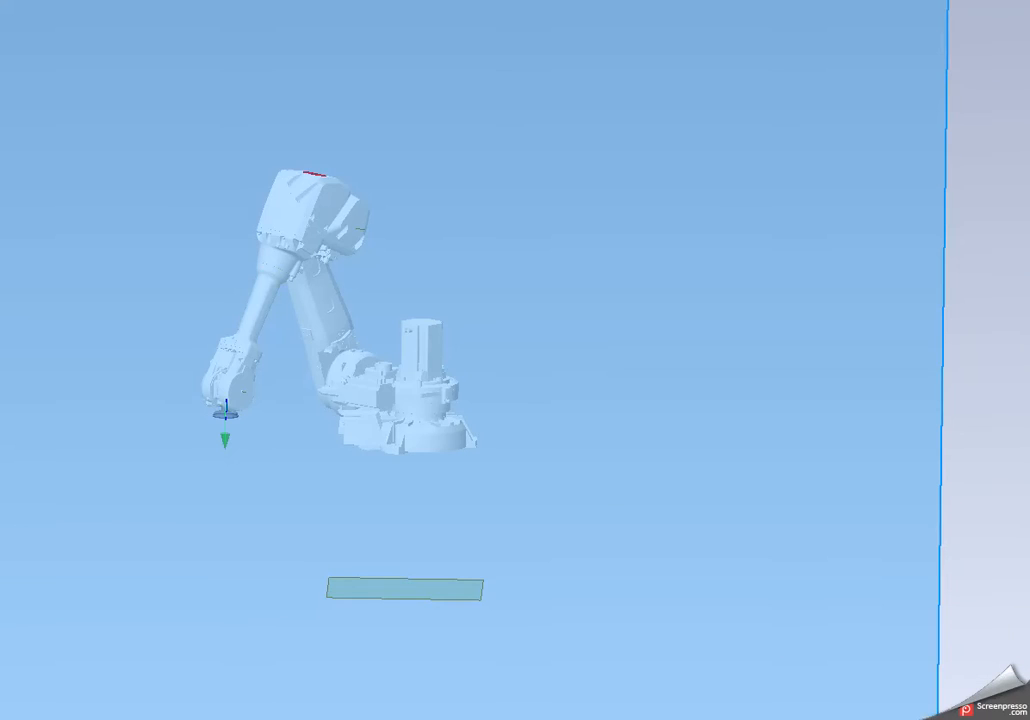
drag(404, 344, 429, 378)
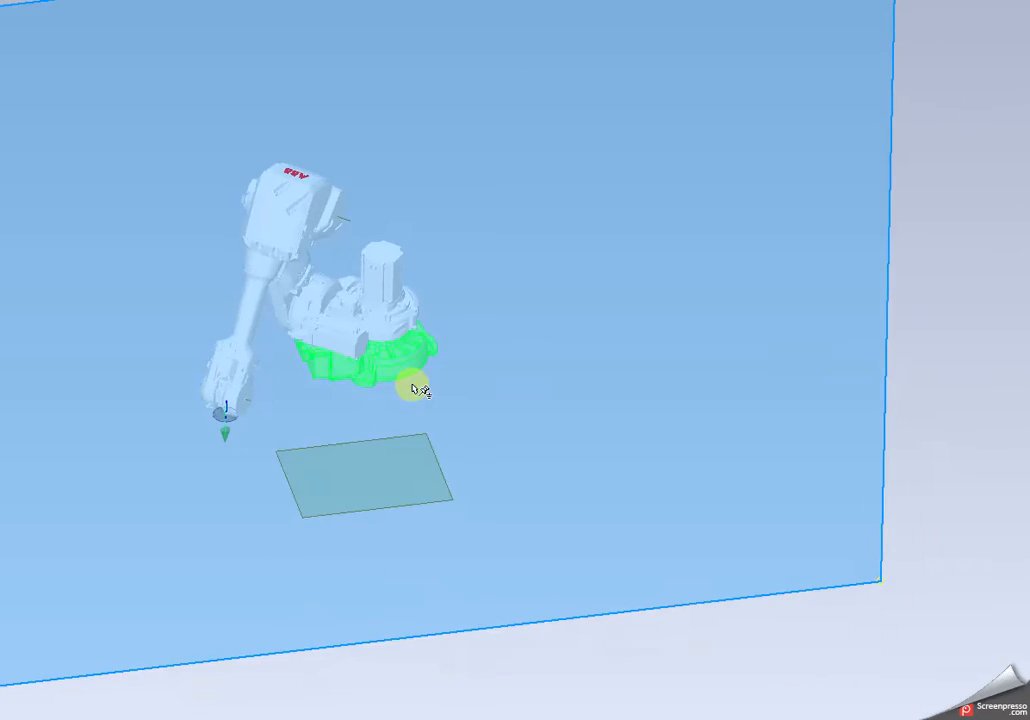
scroll(429, 380, up, 4)
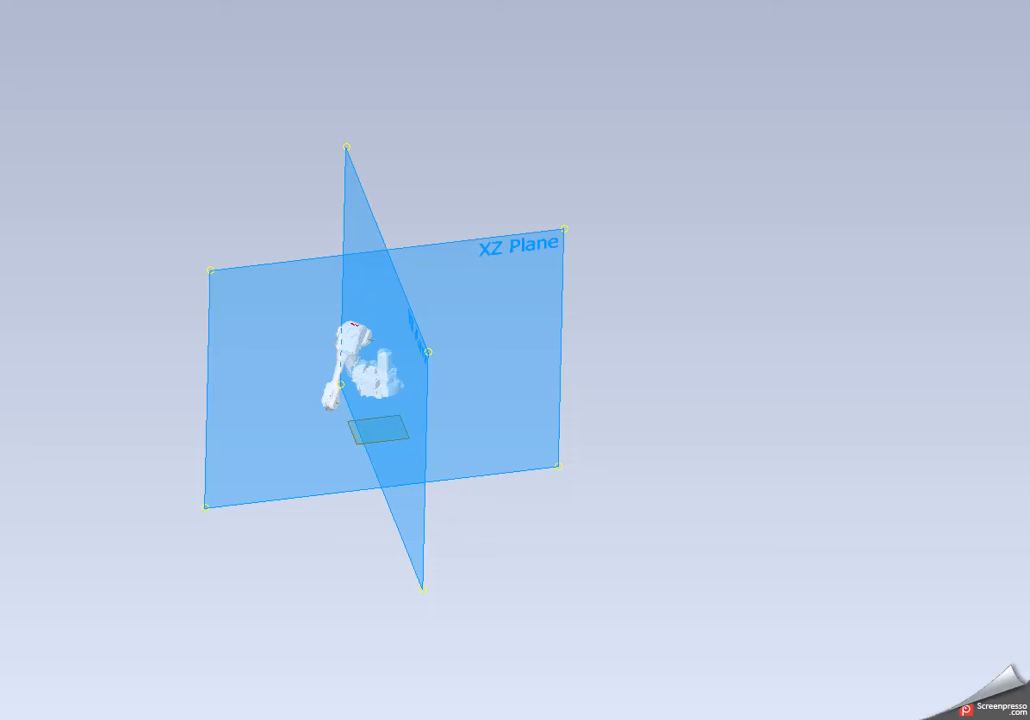
click(99, 237)
drag(143, 304, 171, 311)
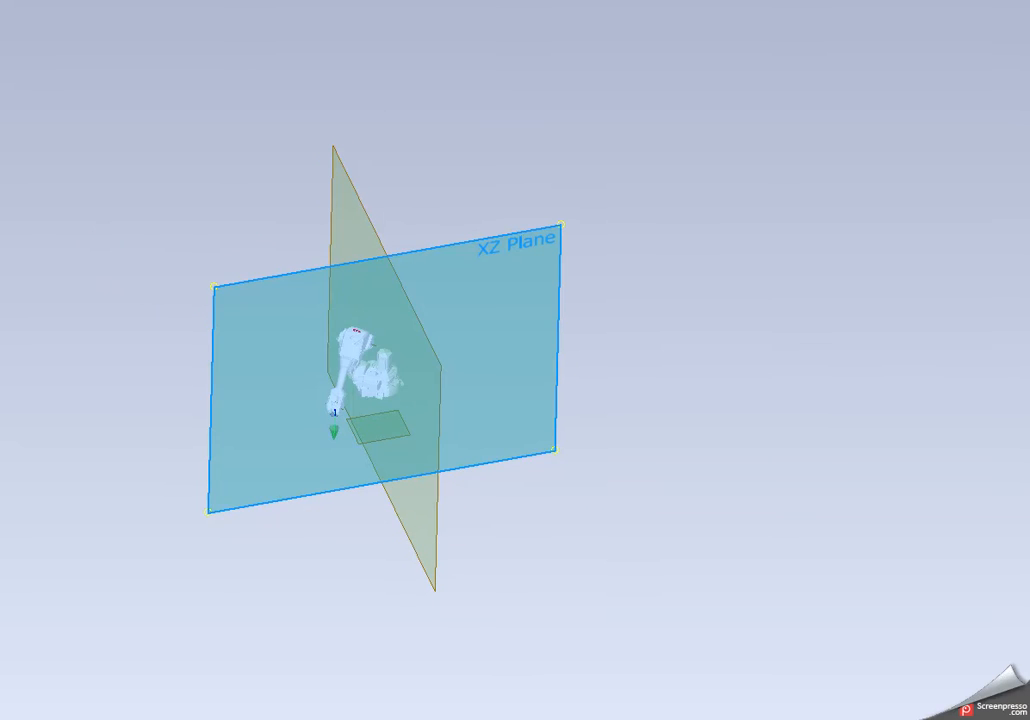
Step: Examine the gripper flange's position relative to the two vertical reference planes from several angles, including from above
drag(73, 366, 79, 421)
scroll(360, 353, down, 3)
drag(329, 521, 559, 451)
scroll(321, 537, down, 8)
scroll(559, 441, up, 4)
scroll(559, 454, up, 5)
click(340, 263)
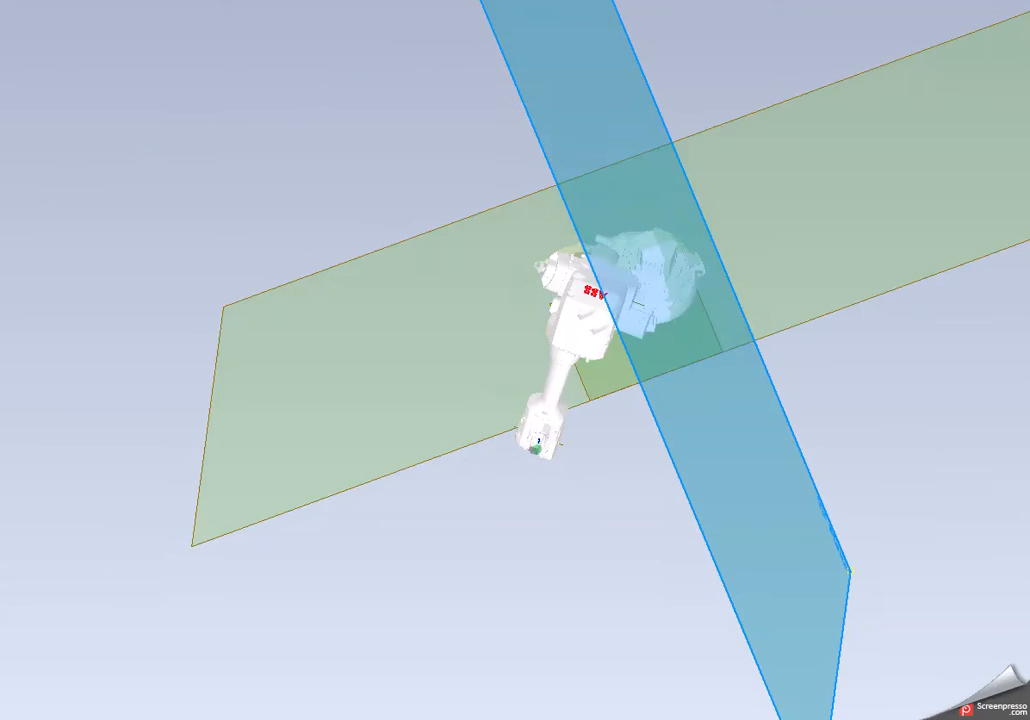
drag(517, 527, 557, 426)
scroll(557, 426, down, 4)
scroll(553, 528, up, 2)
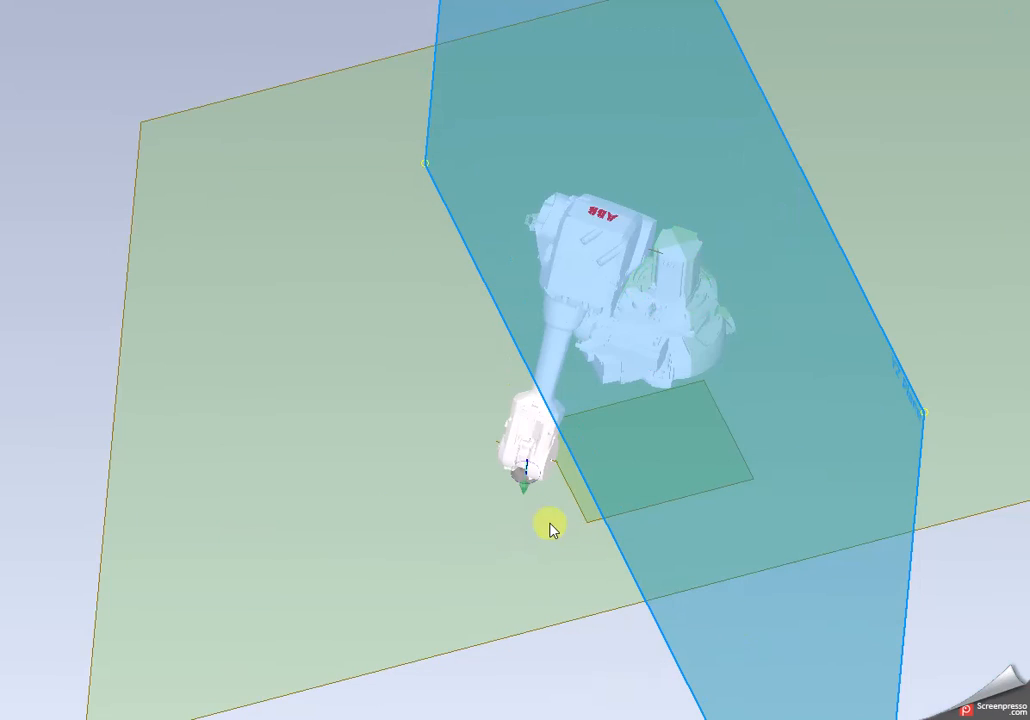
scroll(719, 312, up, 5)
drag(692, 361, 377, 451)
scroll(517, 432, down, 6)
drag(253, 292, 322, 366)
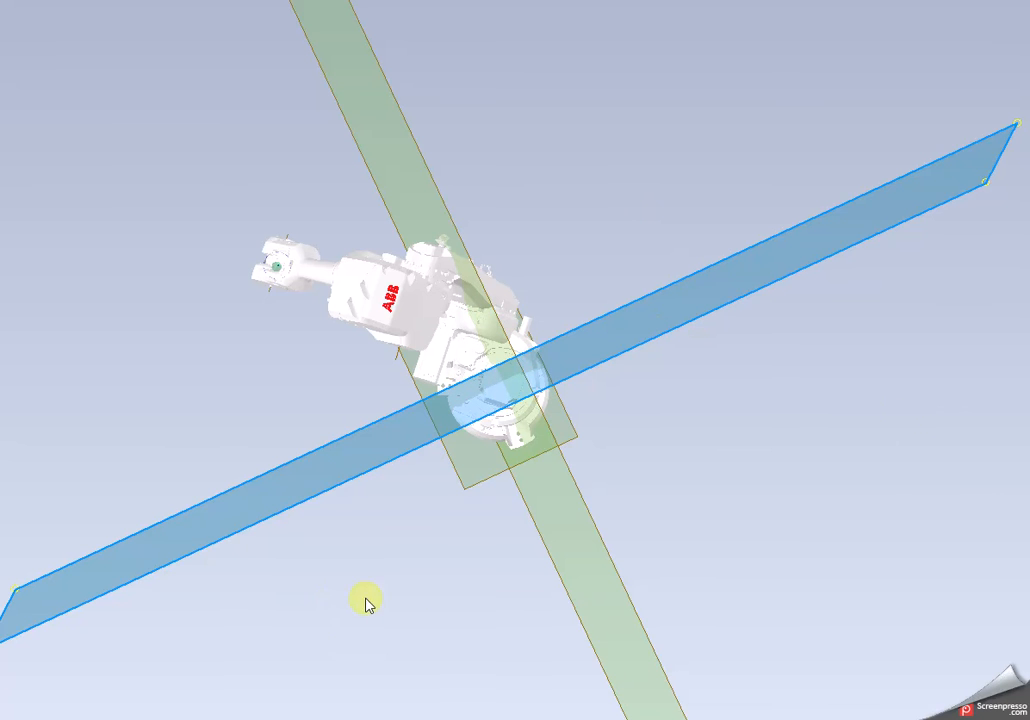
Step: Switch to the Excel workbook and examine the robot base axis diagram and its Neg X and Neg Z direction labels
key(alt+Tab)
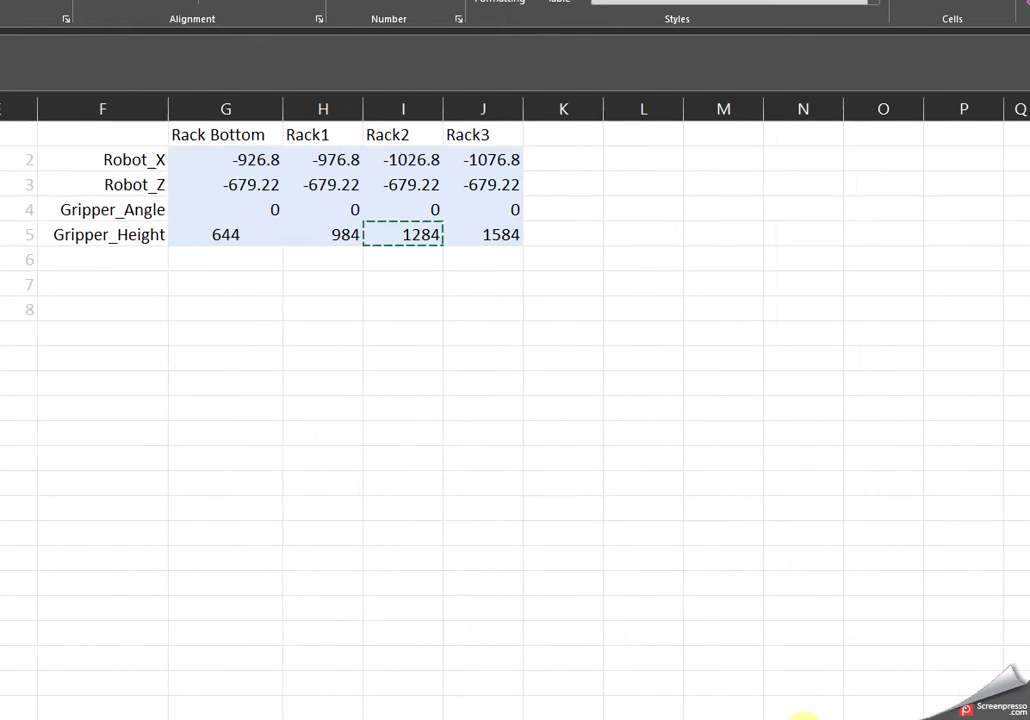
drag(803, 716, 840, 716)
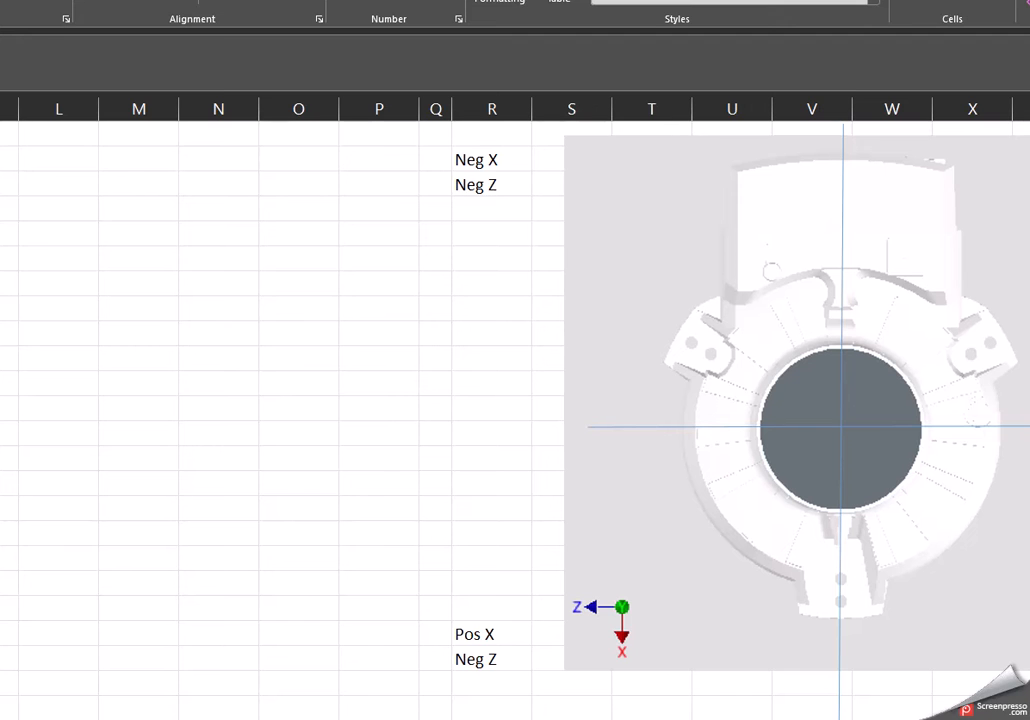
drag(467, 148, 1000, 688)
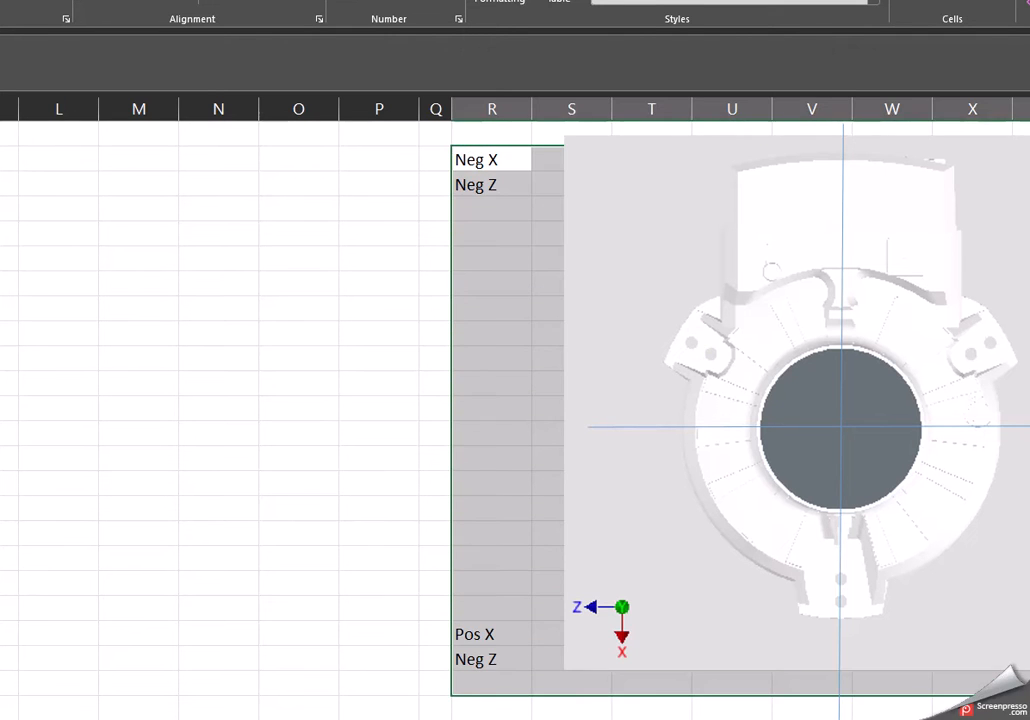
click(211, 607)
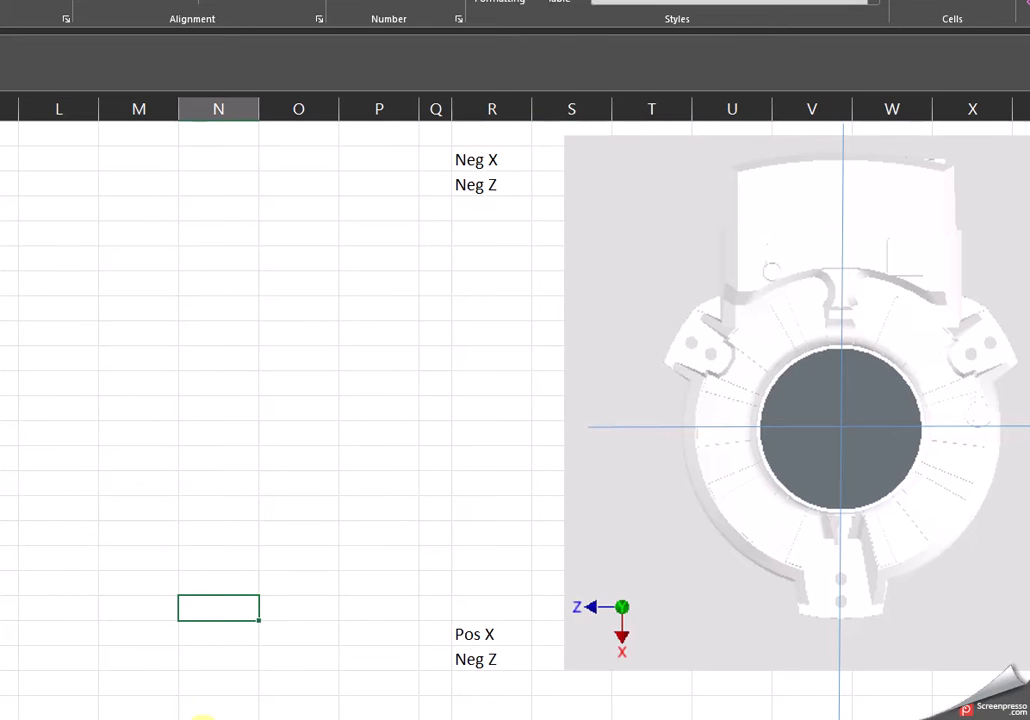
middle_click(240, 410)
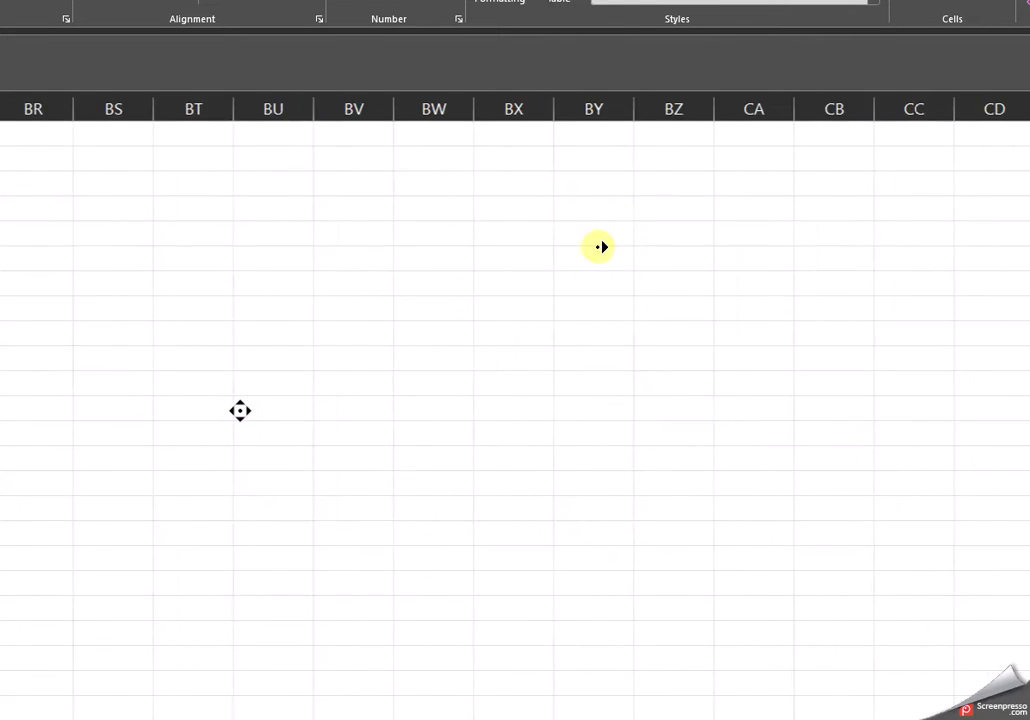
middle_click(122, 329)
drag(862, 718, 874, 718)
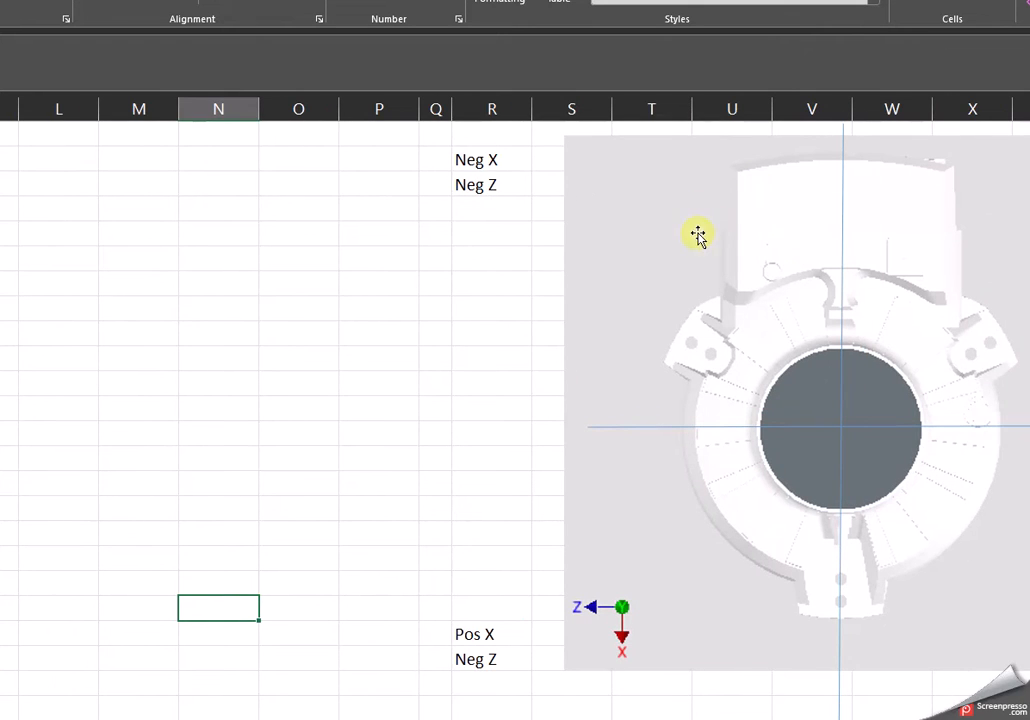
drag(521, 162, 506, 184)
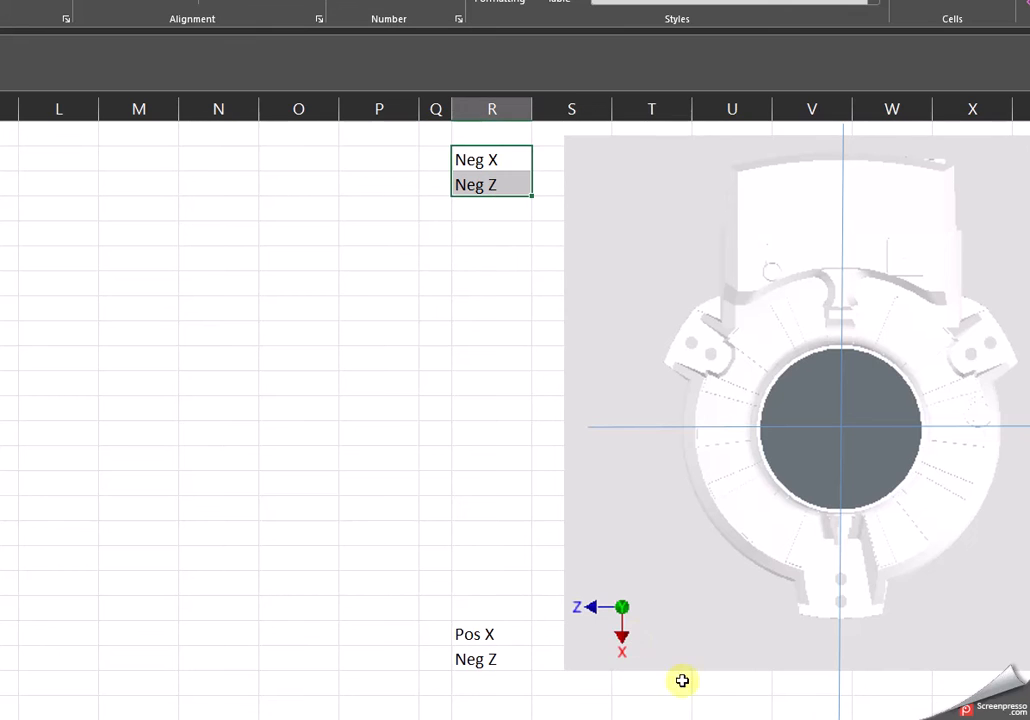
Step: Review the looked-up Robot_X and Robot_Z values in B2:B3 and compare Robot_X for Rack Bottom and Rack1
drag(872, 718, 862, 718)
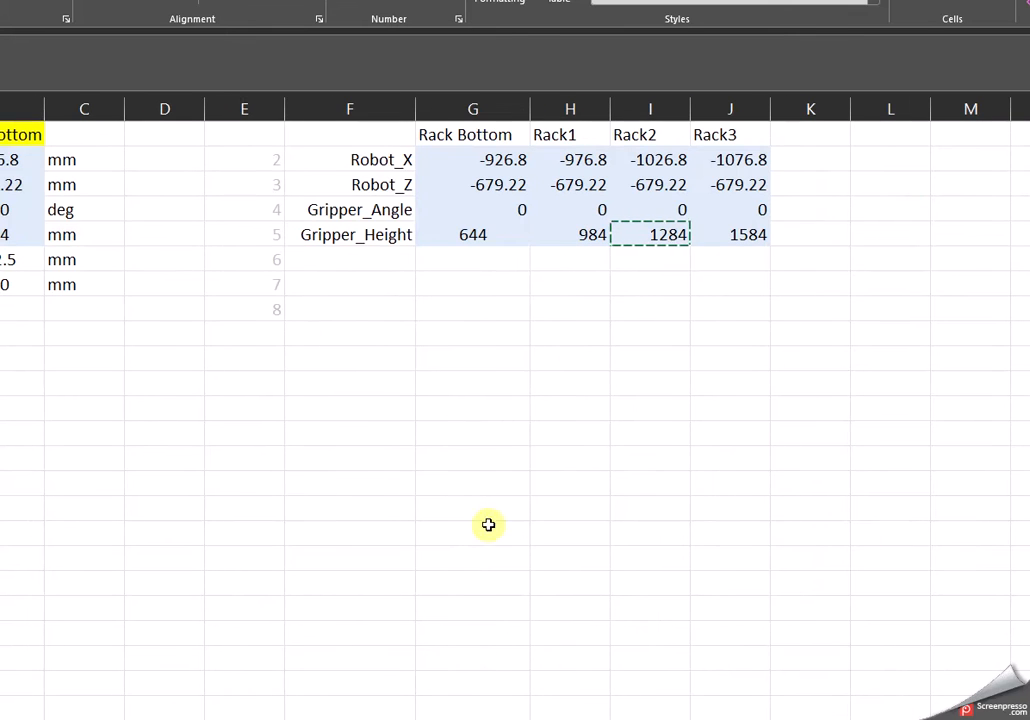
drag(10, 159, 10, 184)
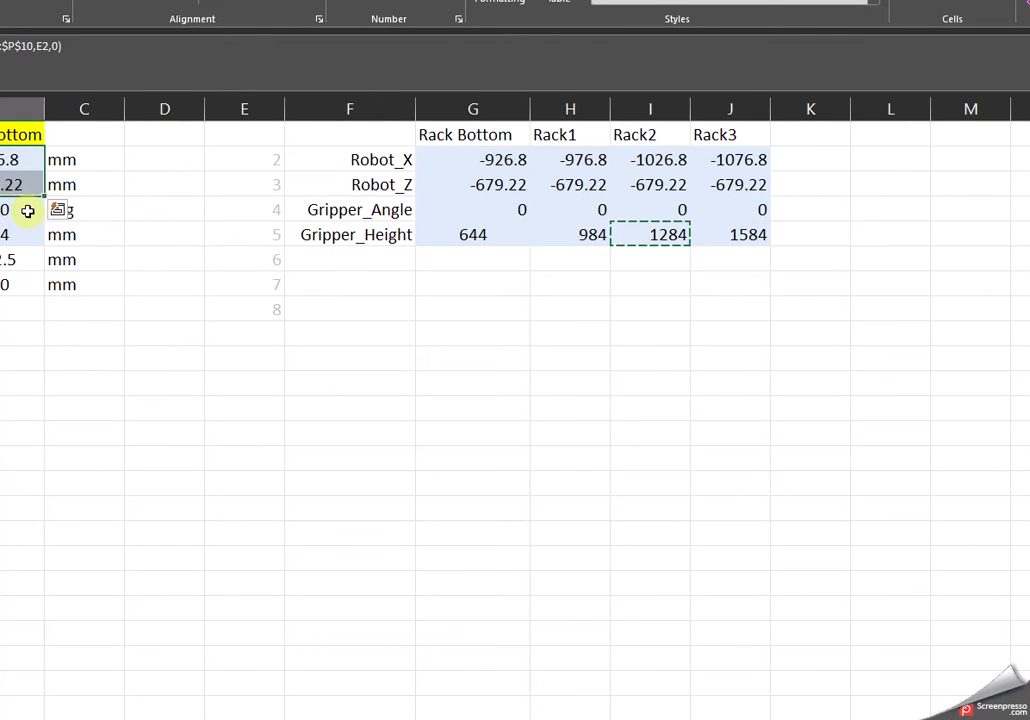
click(469, 400)
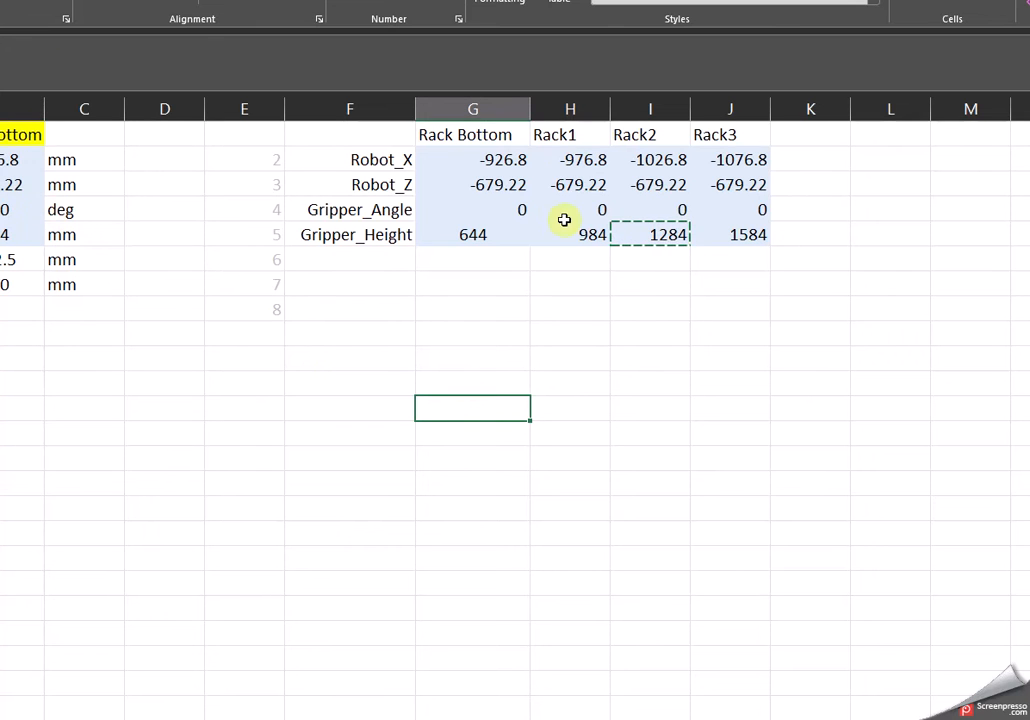
click(500, 160)
click(567, 159)
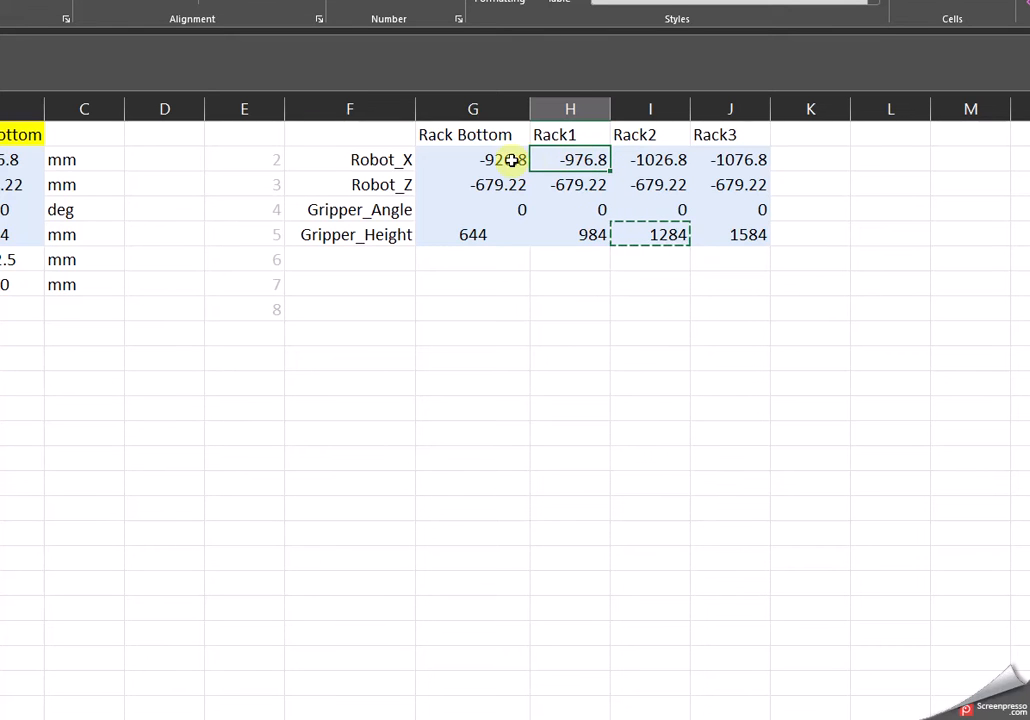
Step: Compare Gripper_Height across Rack Bottom, Rack1, Rack2 and Rack3, and check Rack Bottom's Robot_Z and Robot_X cells
click(477, 237)
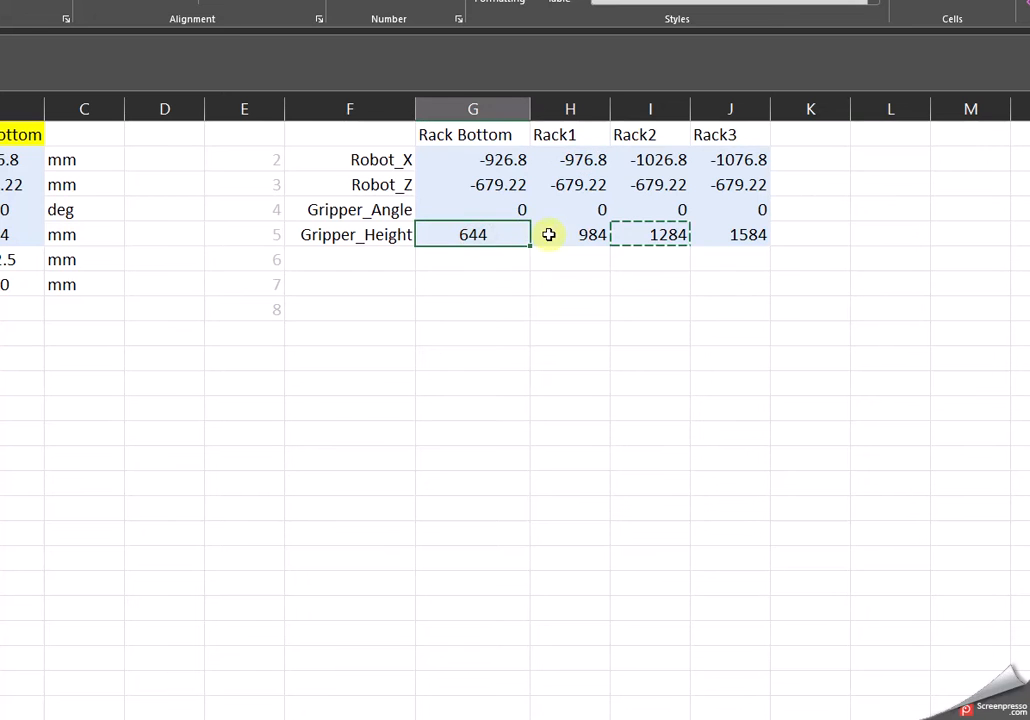
click(566, 235)
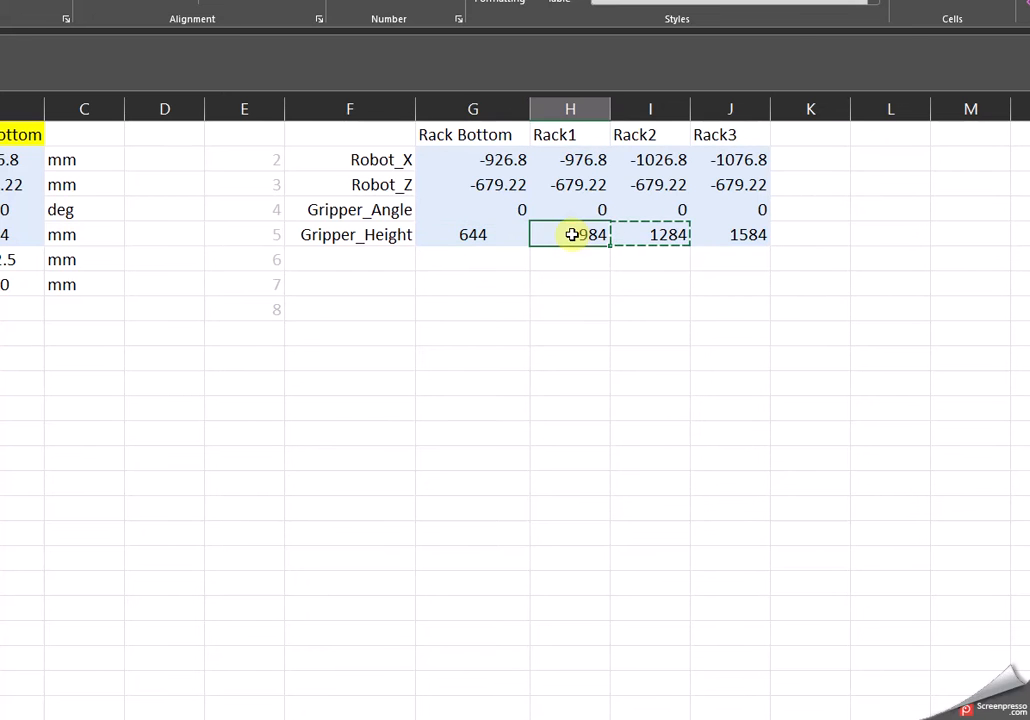
click(647, 233)
click(723, 235)
click(640, 235)
click(578, 236)
click(492, 235)
click(578, 235)
click(645, 235)
click(701, 237)
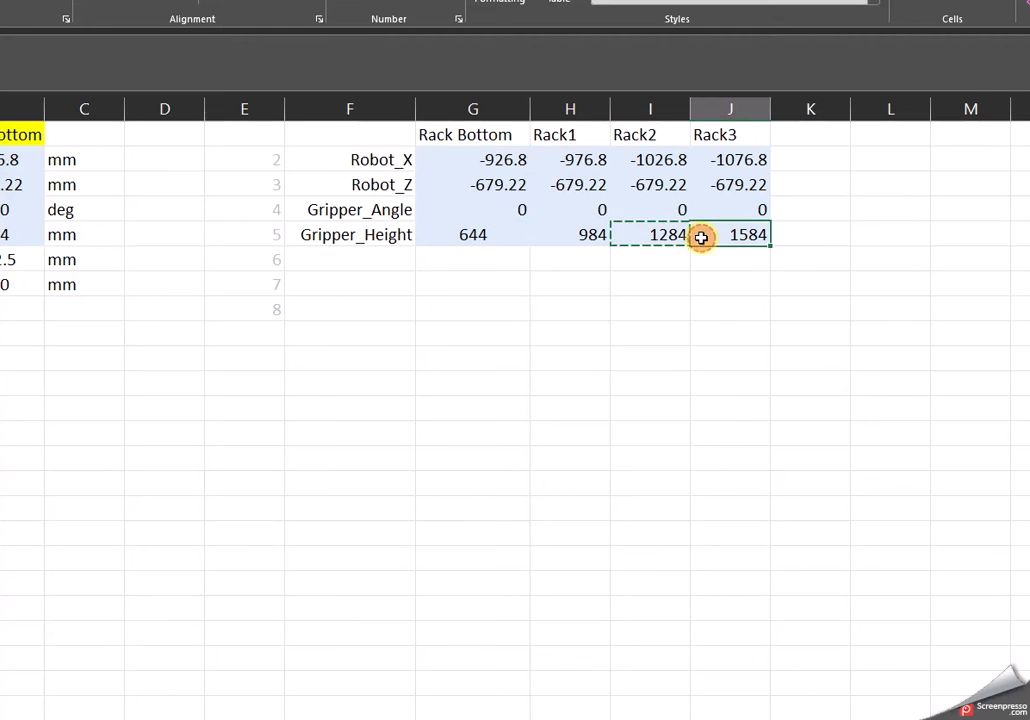
click(509, 186)
click(506, 158)
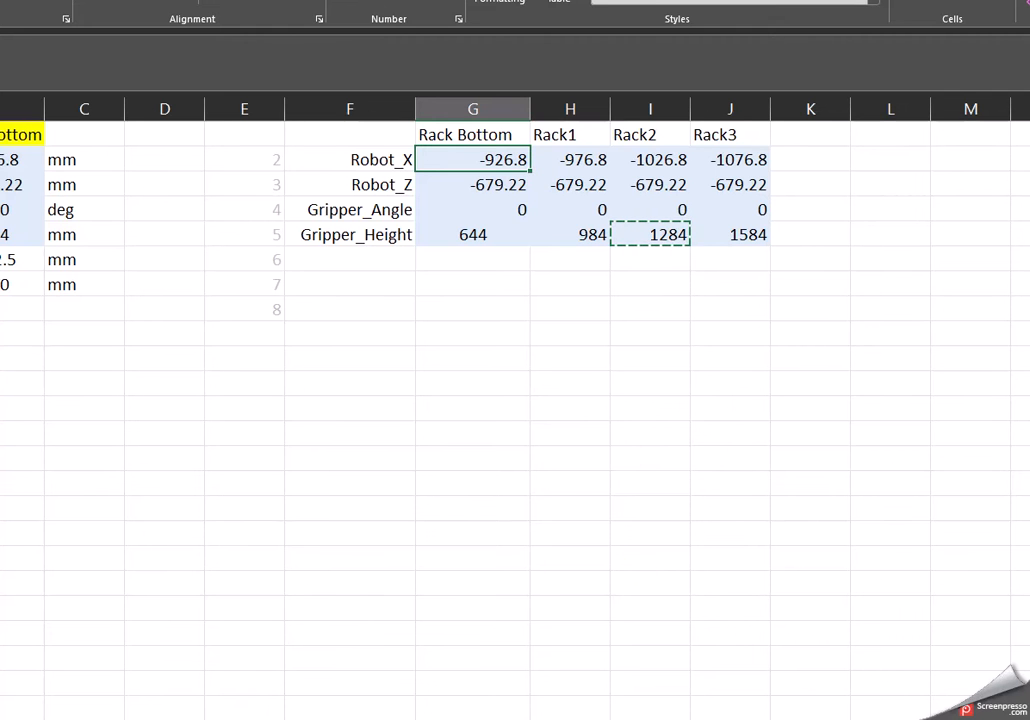
Step: Switch from the workbook to the Inventor models and examine the rack, gripper and robot against the vertical reference planes
click(358, 158)
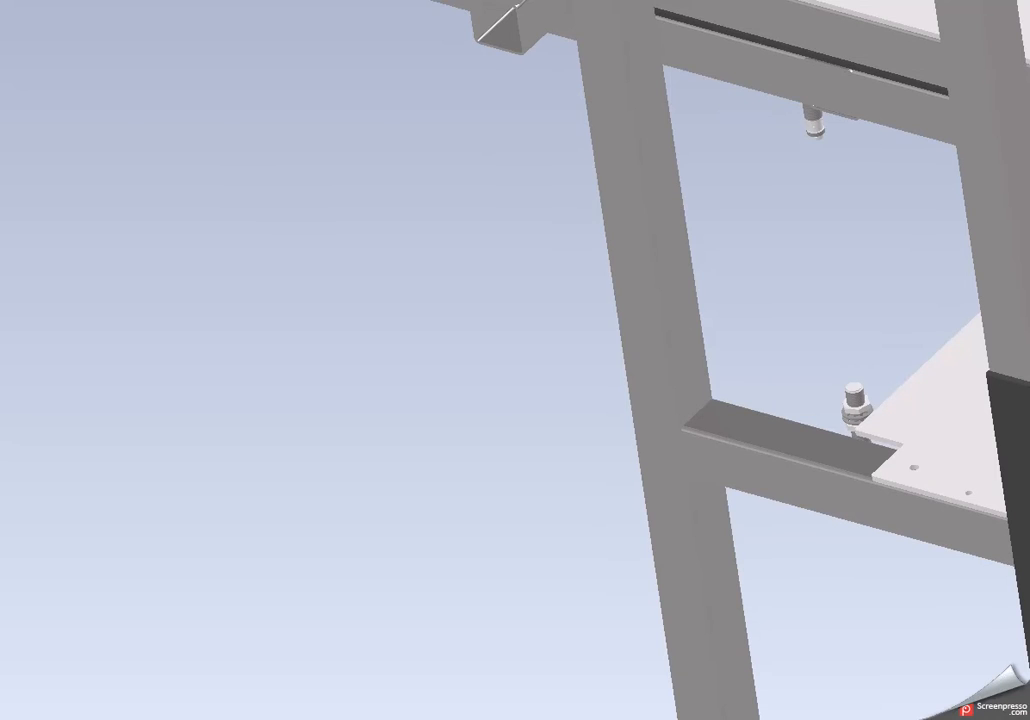
scroll(30, 644, down, 3)
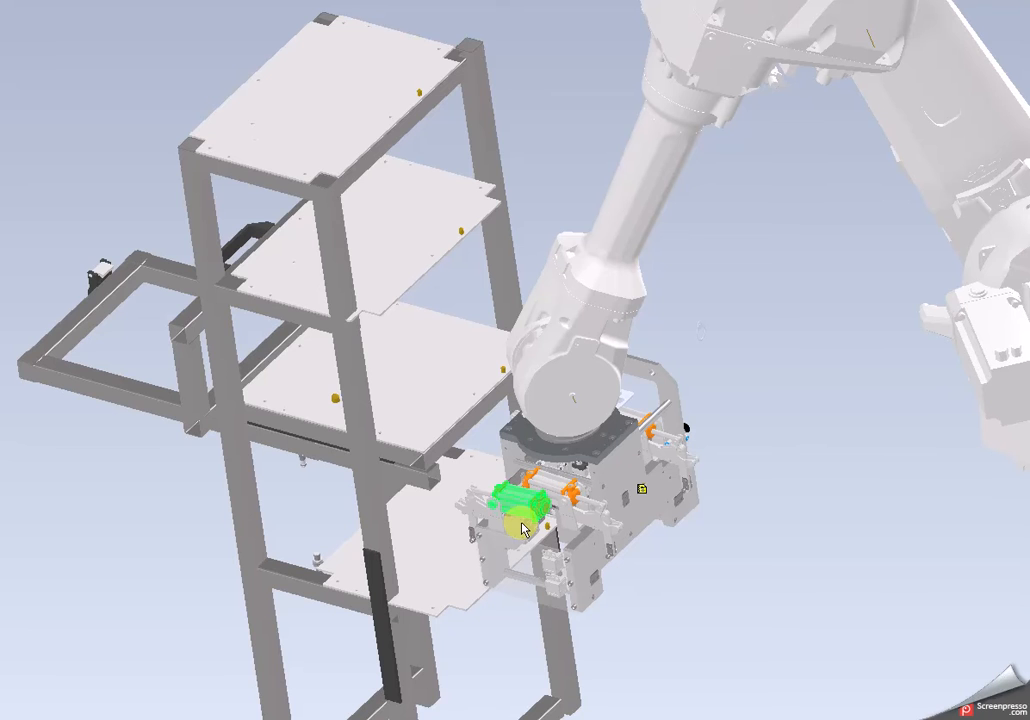
mouse_move(519, 398)
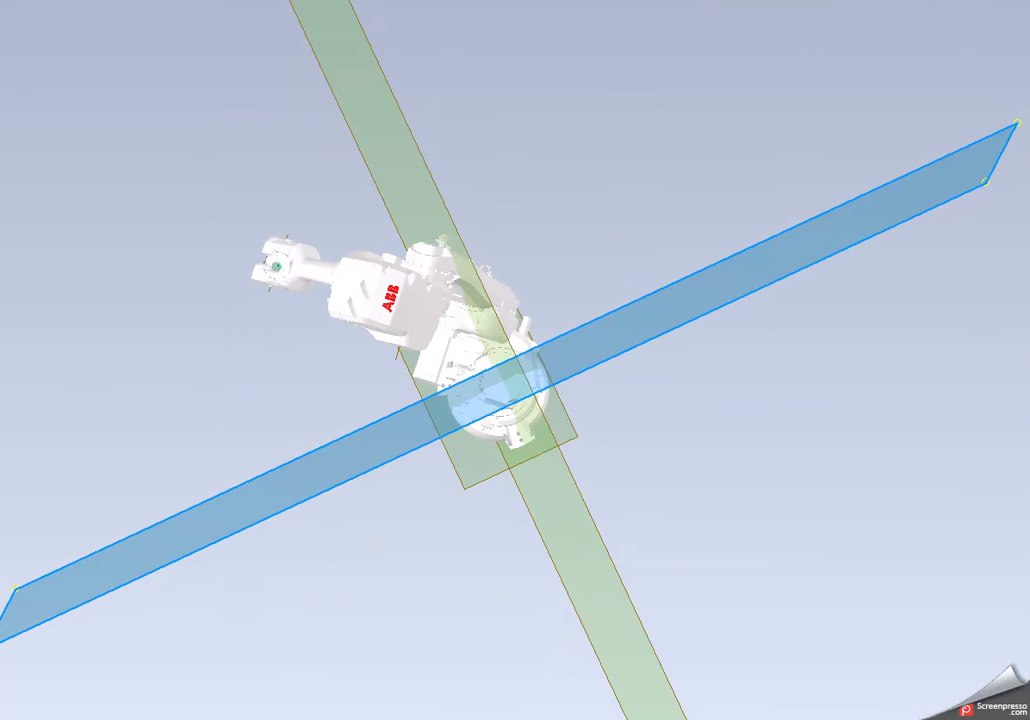
drag(89, 450, 87, 433)
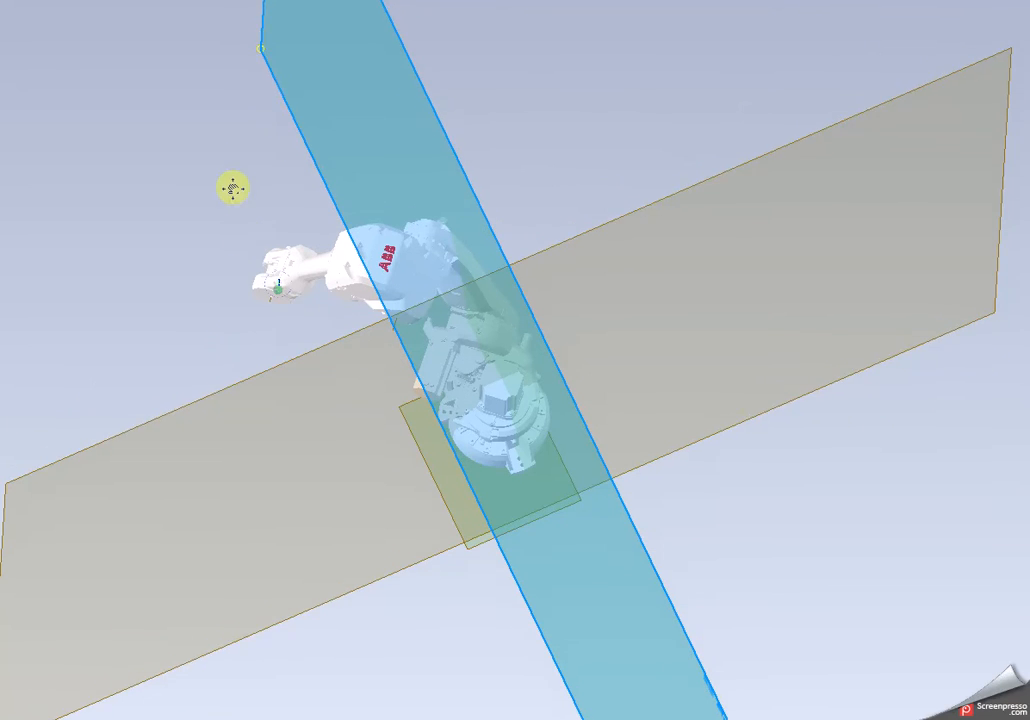
drag(232, 163, 248, 271)
scroll(287, 367, down, 3)
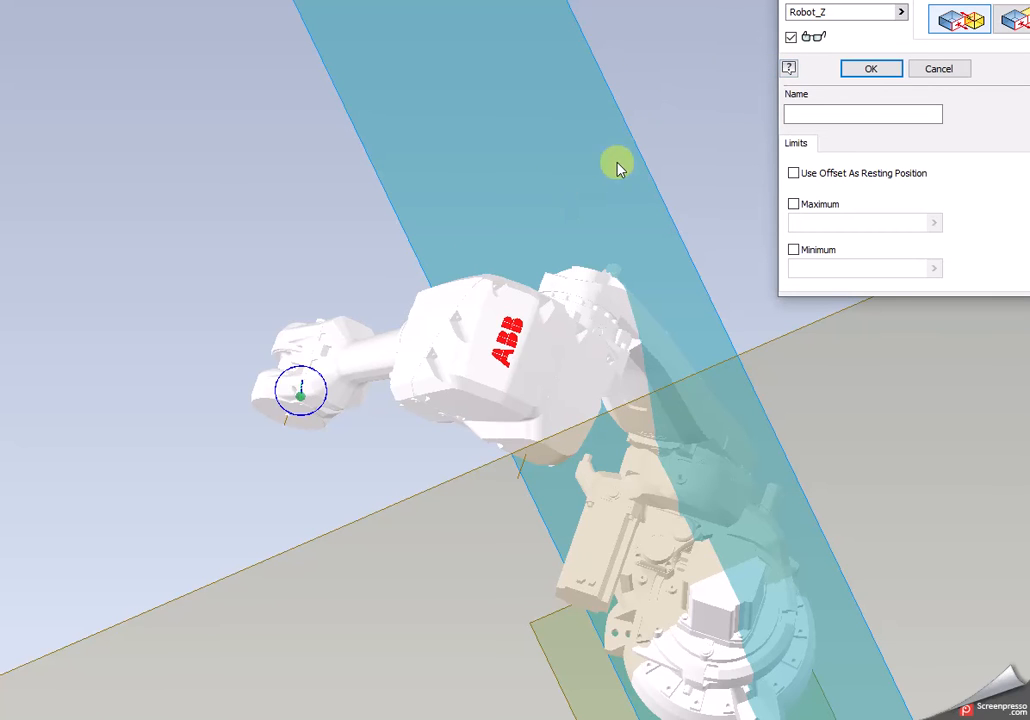
scroll(299, 345, up, 3)
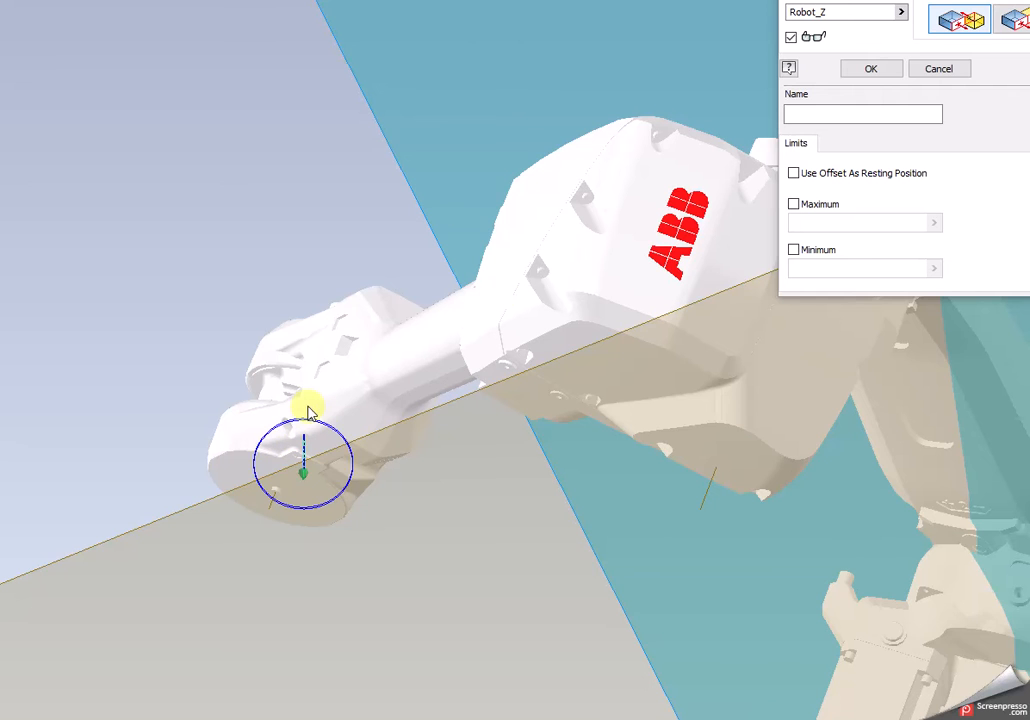
Step: Inspect the Robot_Z offset of the selected plane mate and the list of linked parameters available for it
click(858, 11)
double_click(858, 11)
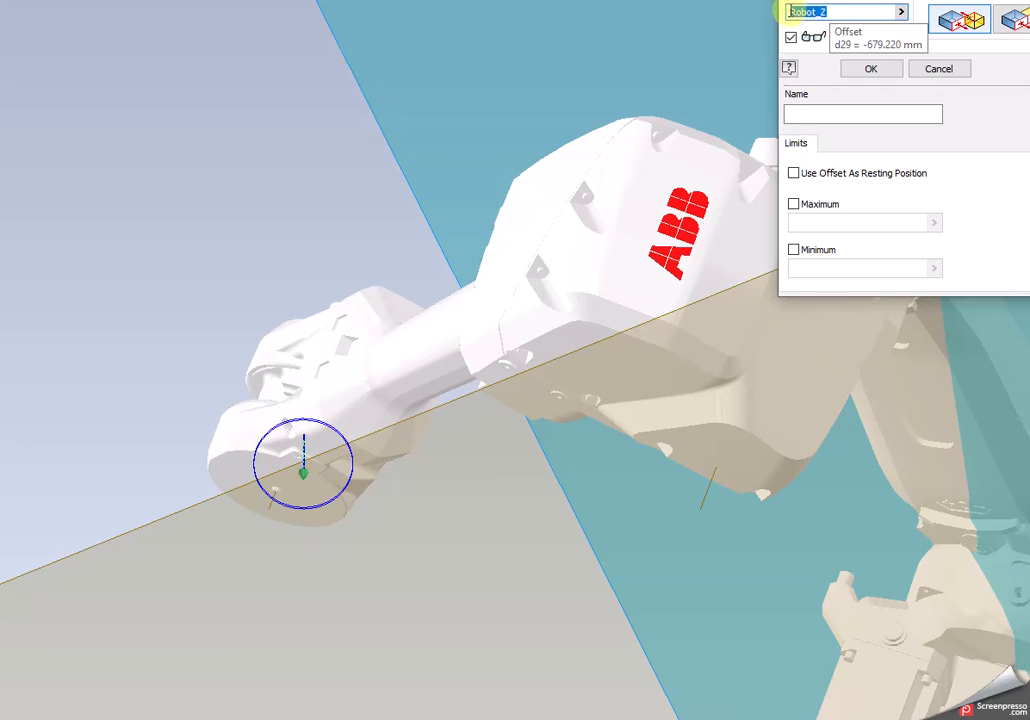
click(901, 12)
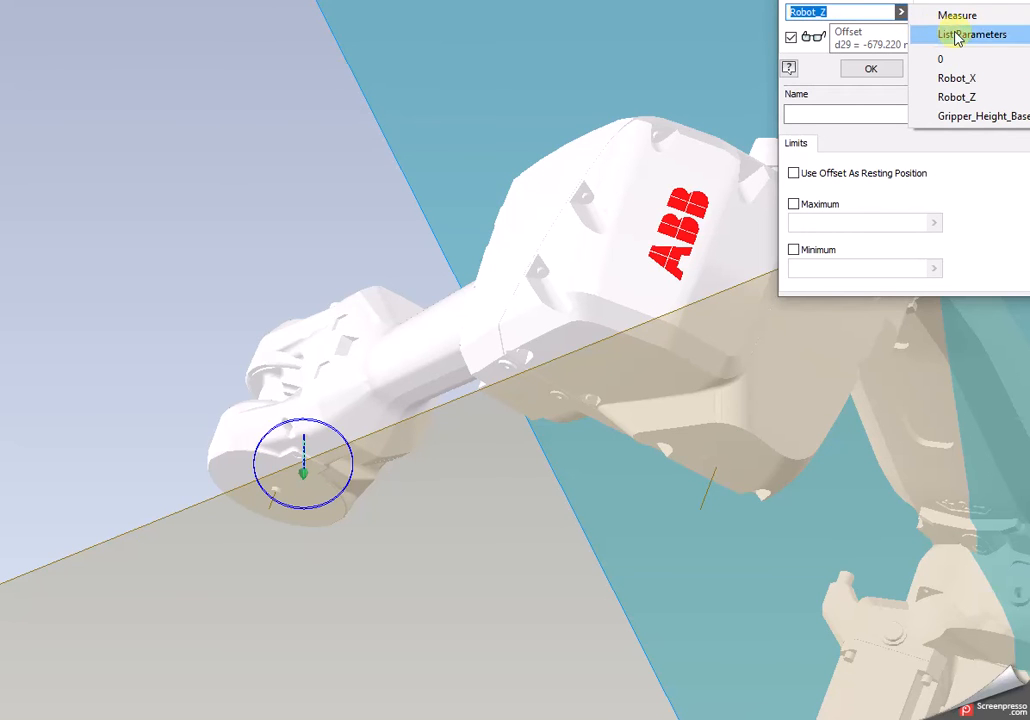
click(930, 34)
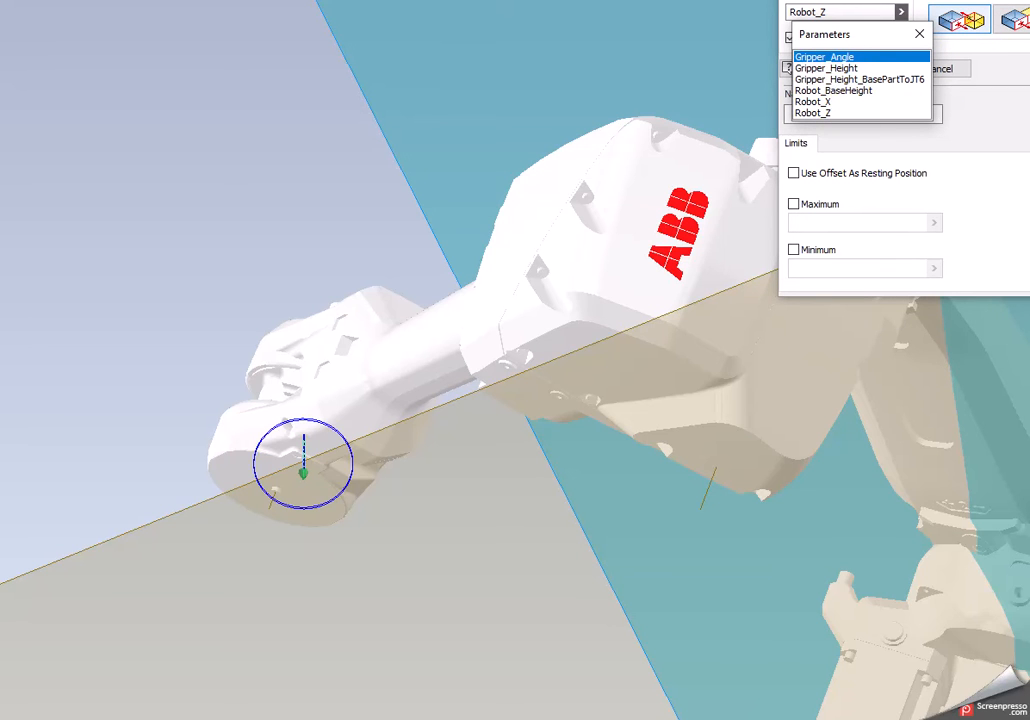
click(919, 34)
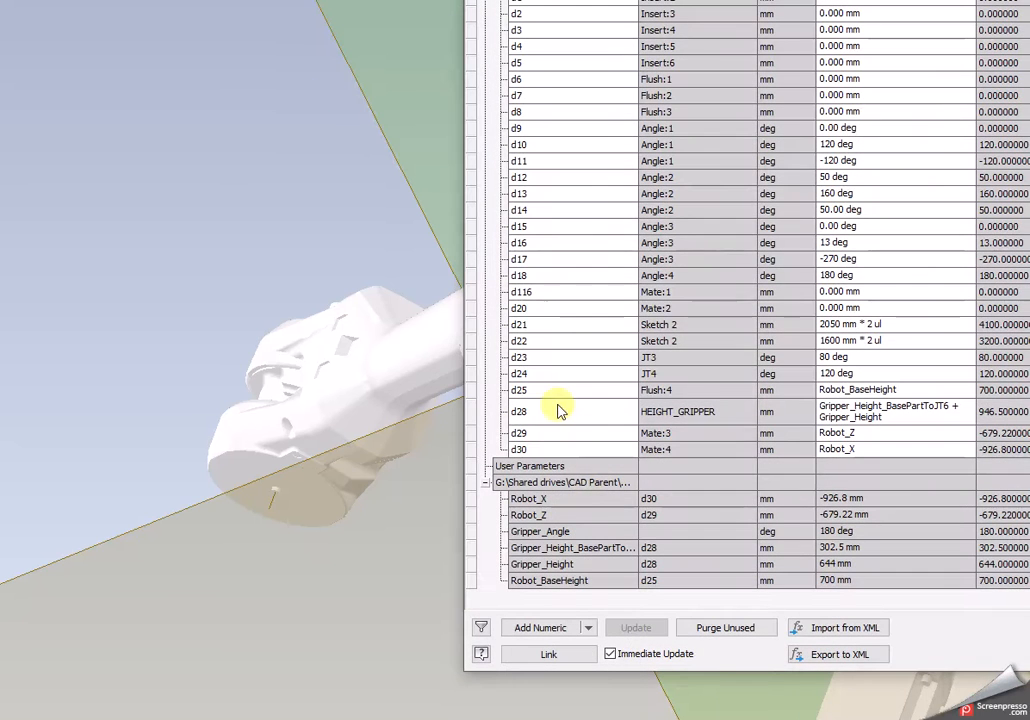
Step: Check Robot_X among the linked workbook parameters, then examine the robot's position relative to the XZ Plane and the crossing plane
click(570, 505)
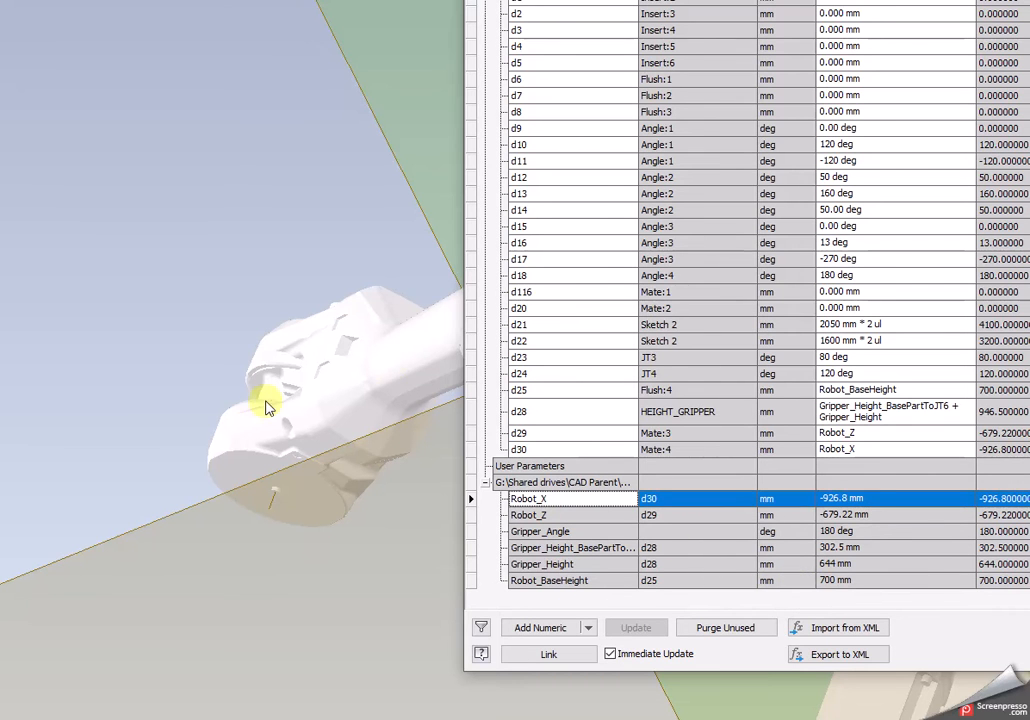
click(152, 303)
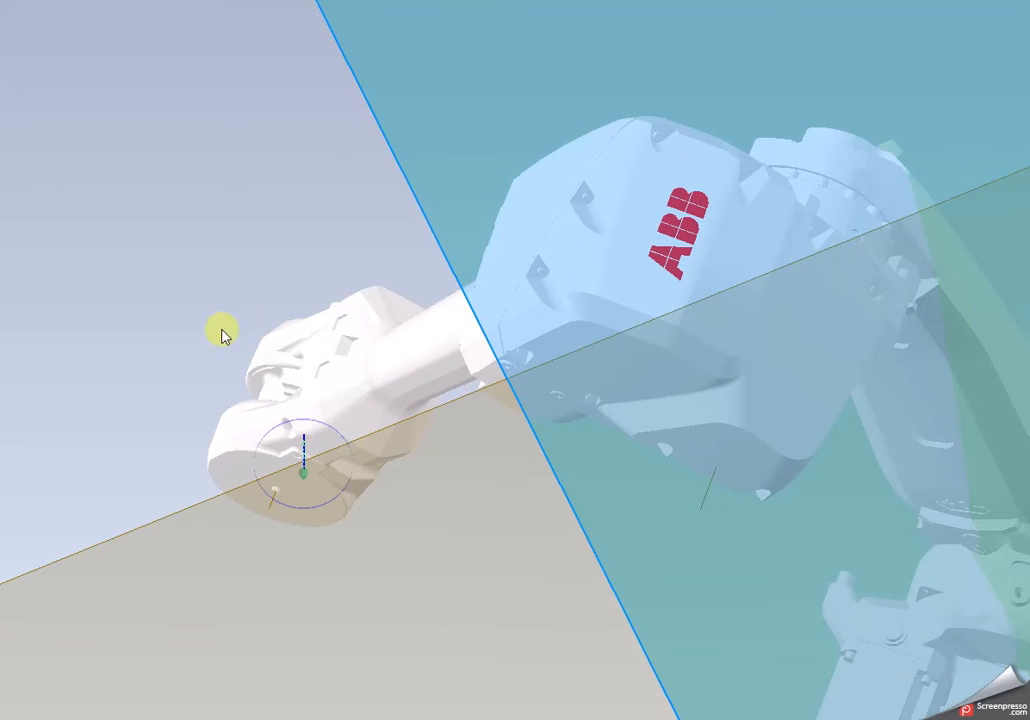
scroll(235, 400, down, 3)
scroll(252, 332, down, 3)
drag(283, 209, 384, 246)
scroll(330, 290, up, 3)
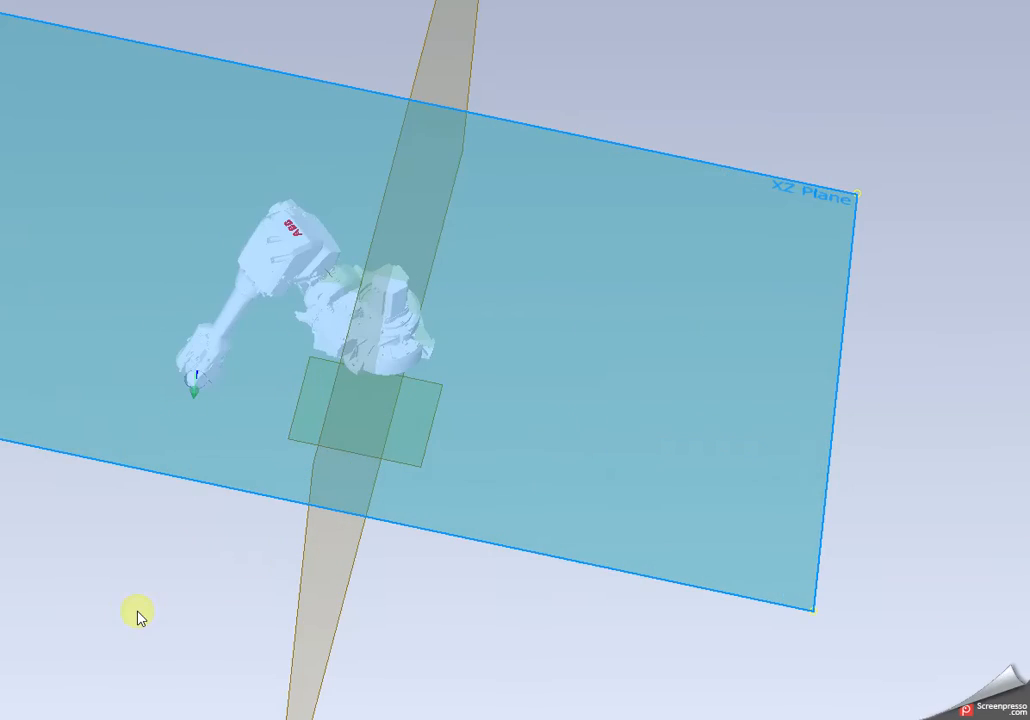
drag(184, 552, 166, 529)
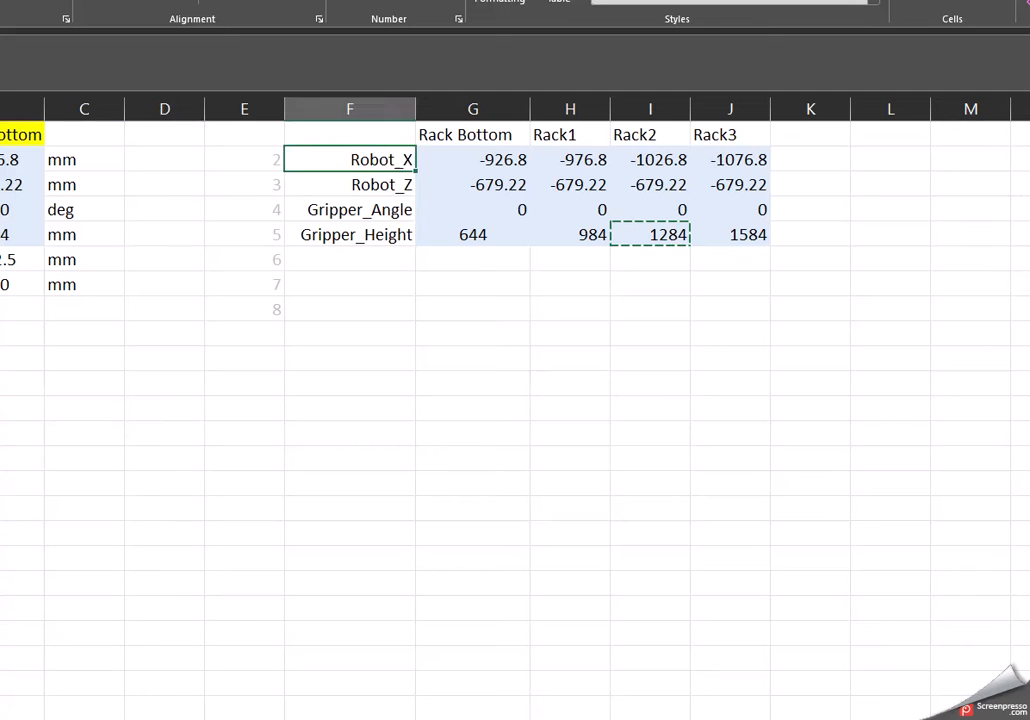
Step: In the workbook's Rack1 column, set Robot_X to =G2+500 and Robot_Z to =G3+500
click(143, 430)
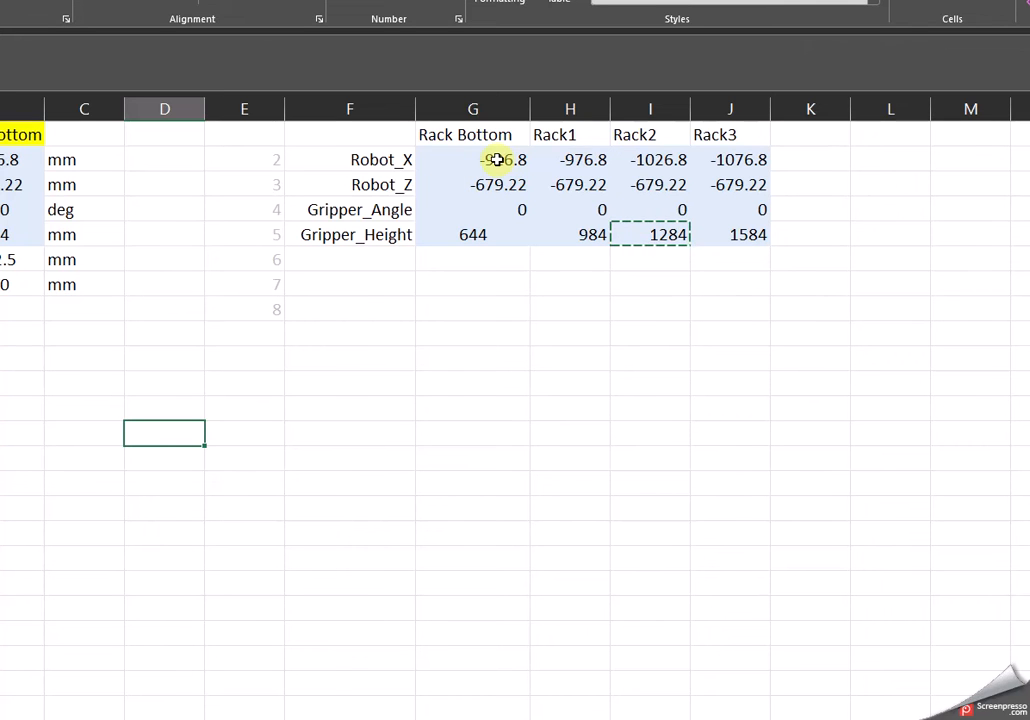
click(558, 159)
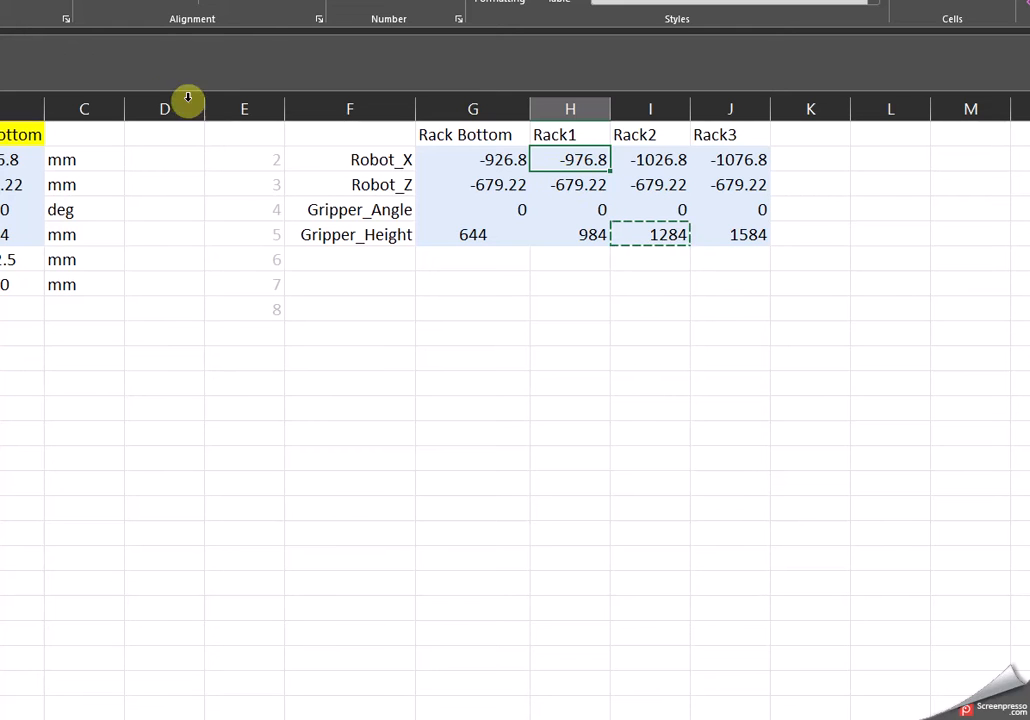
text(=G2-500)
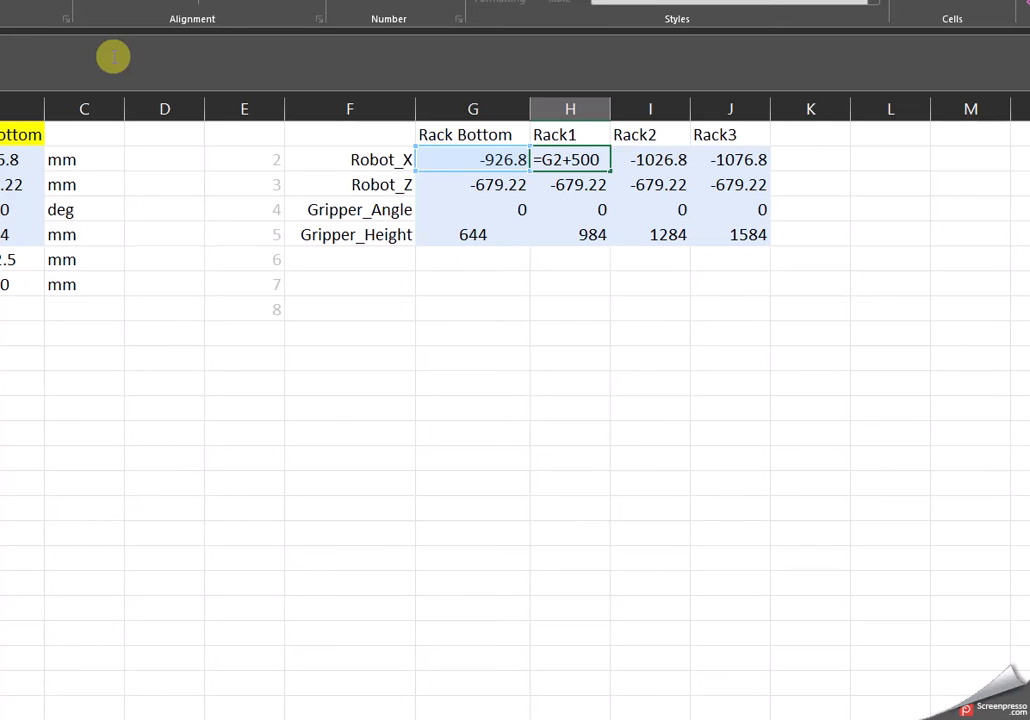
key(Return)
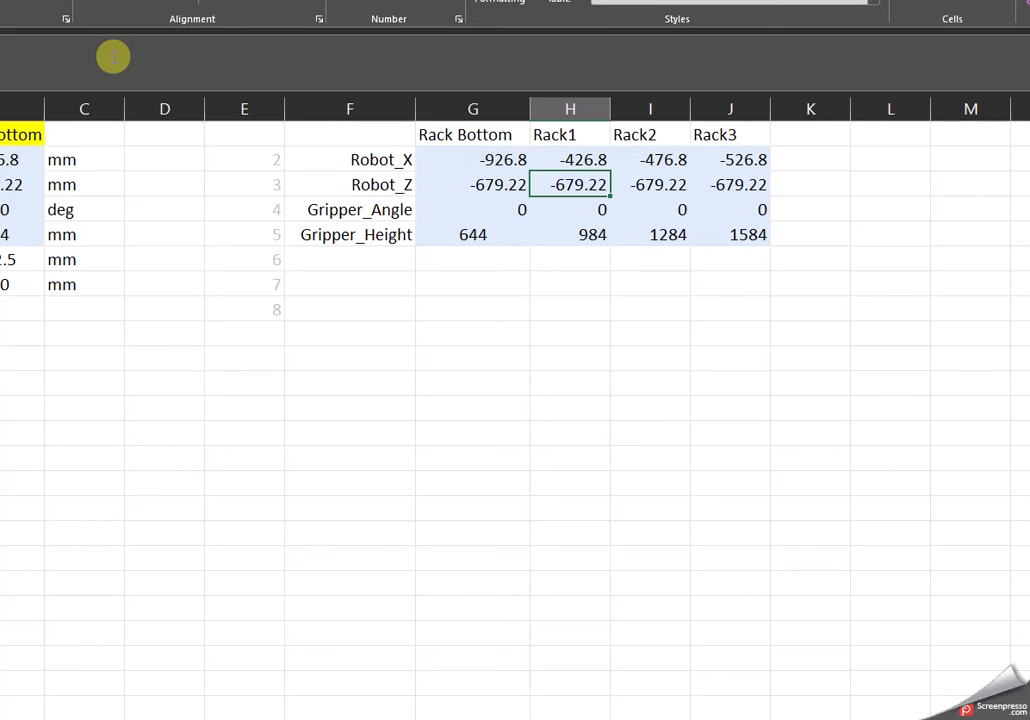
text(=G3+50)
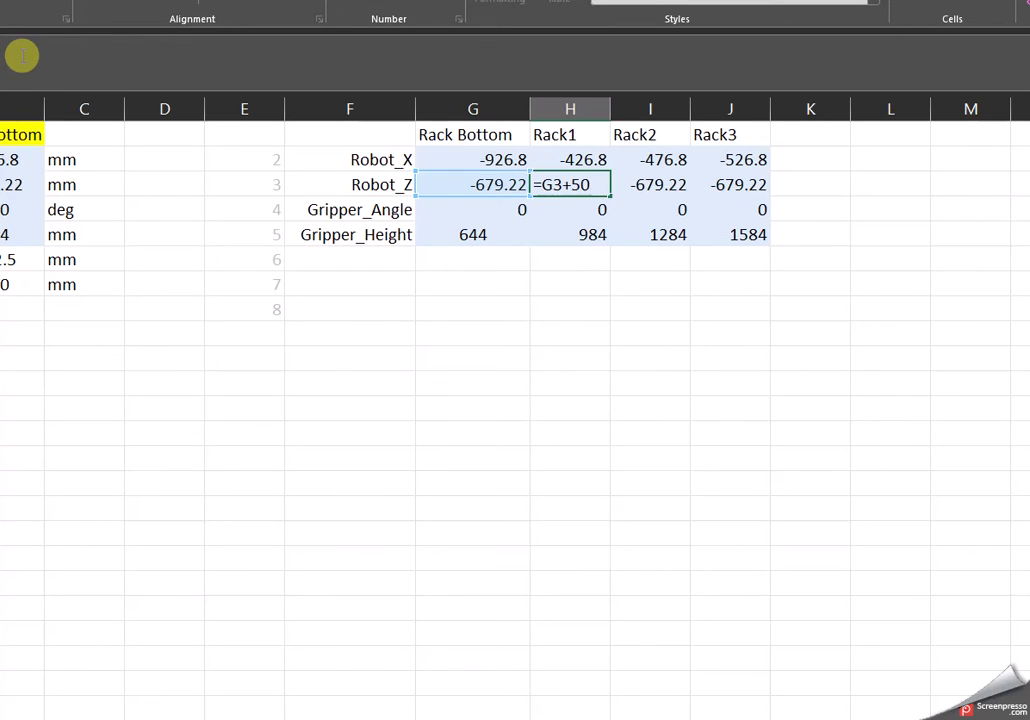
key(Return)
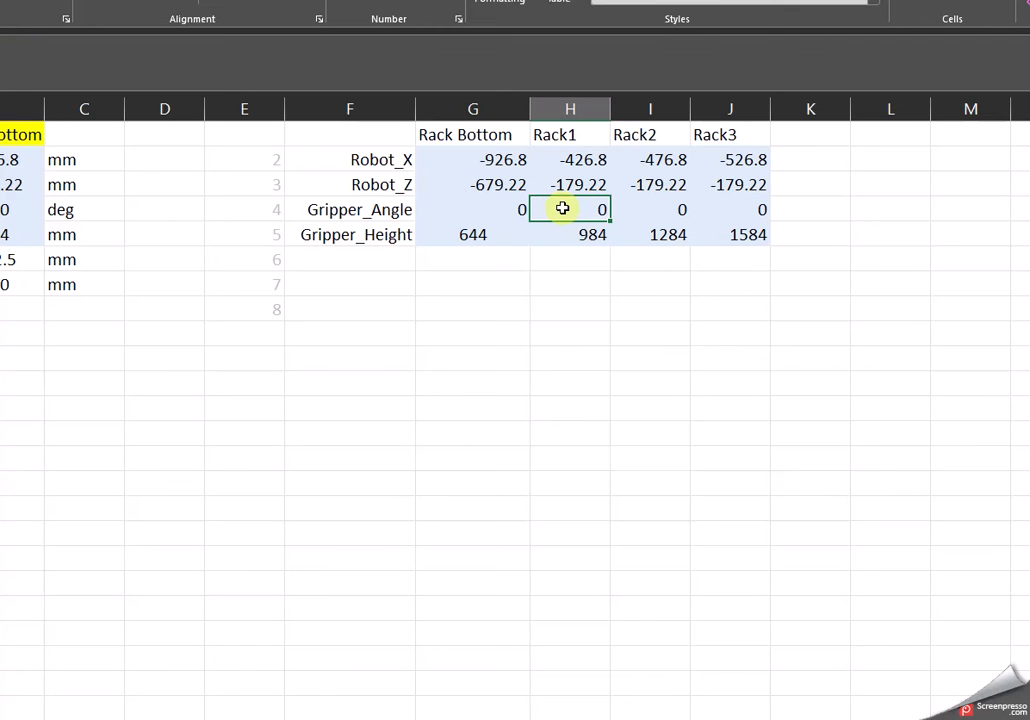
Step: Set Rack1's Gripper_Angle to 90 and its Gripper_Height to =G5+1000
key(Return)
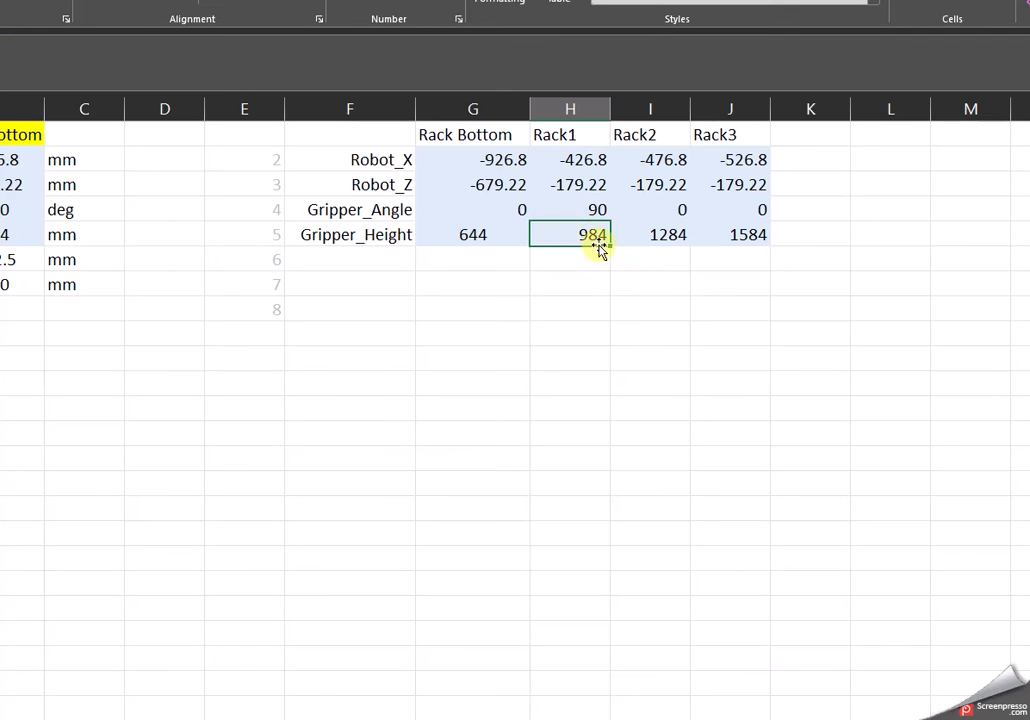
click(156, 56)
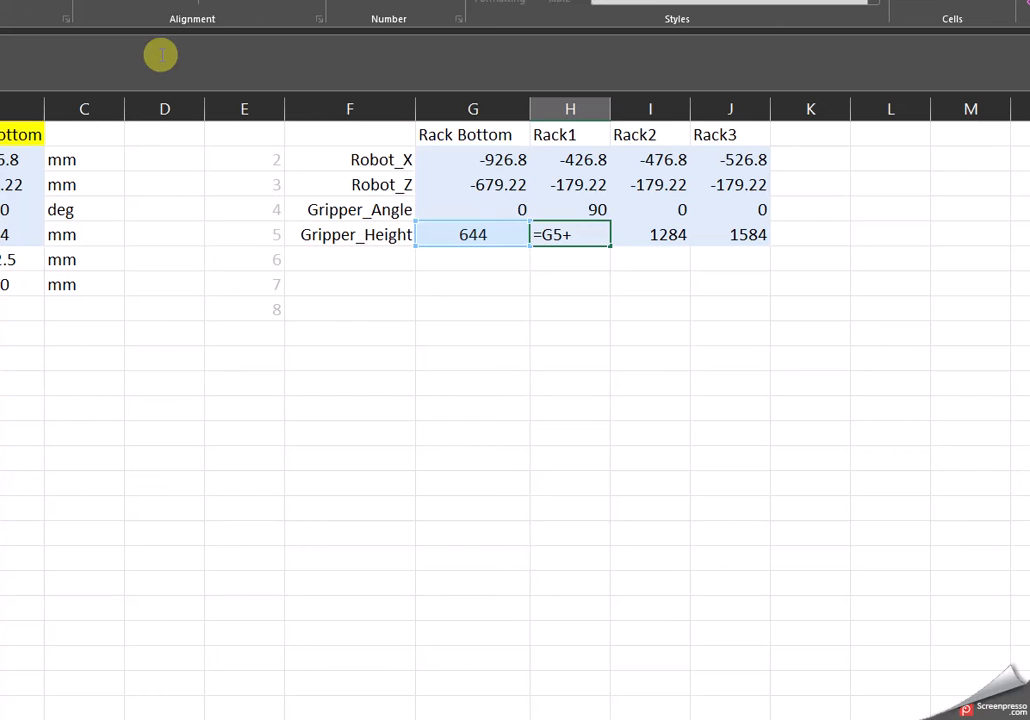
text(1000)
key(Return)
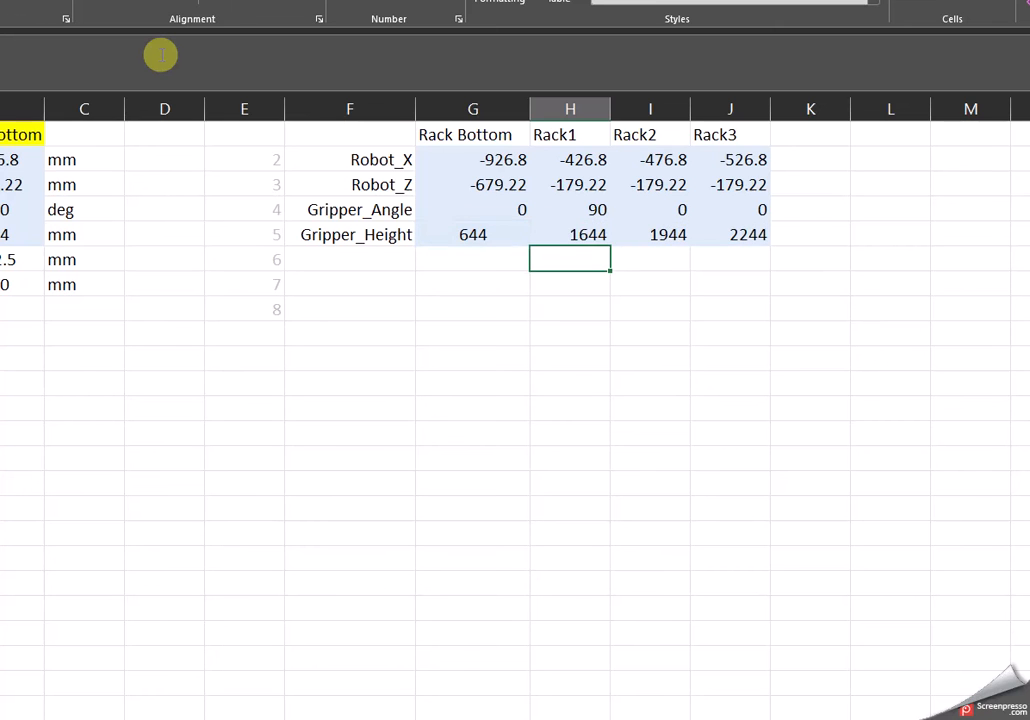
click(566, 314)
drag(584, 161, 589, 230)
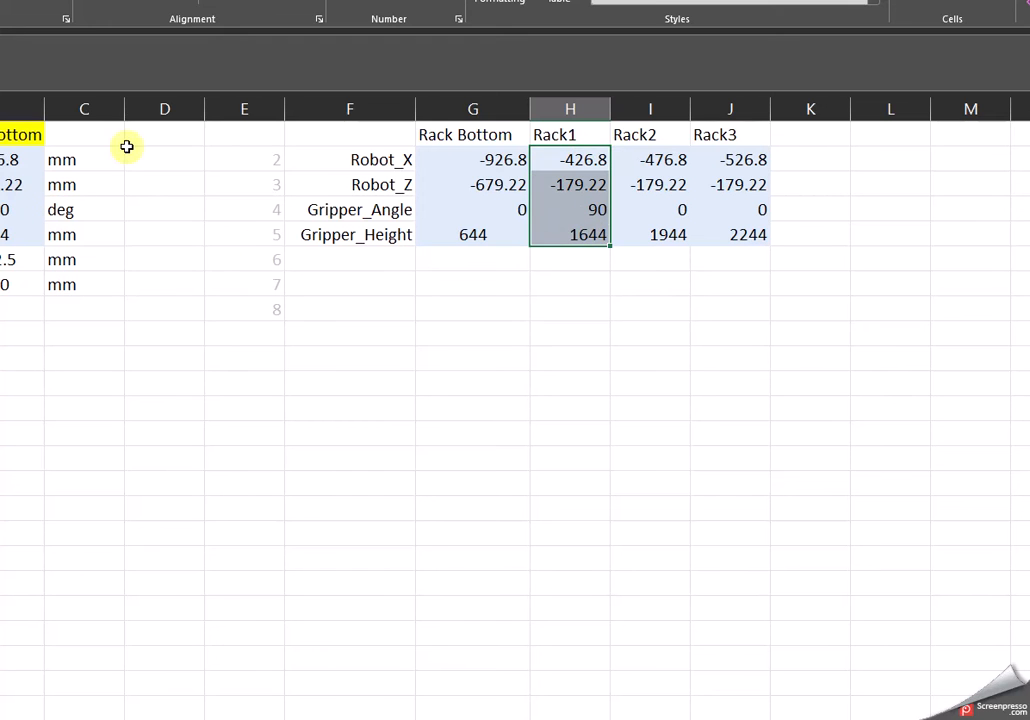
Step: Narrow the empty column D in the workbook and check Robot_X in Inventor's parameter table
click(165, 108)
drag(205, 108, 183, 108)
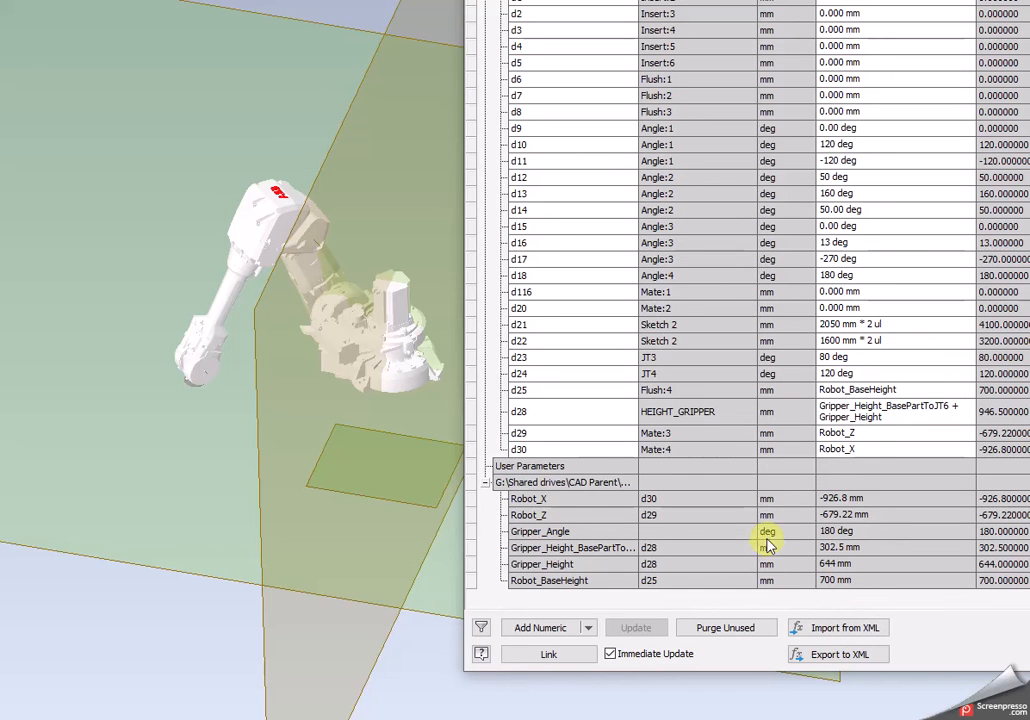
click(555, 500)
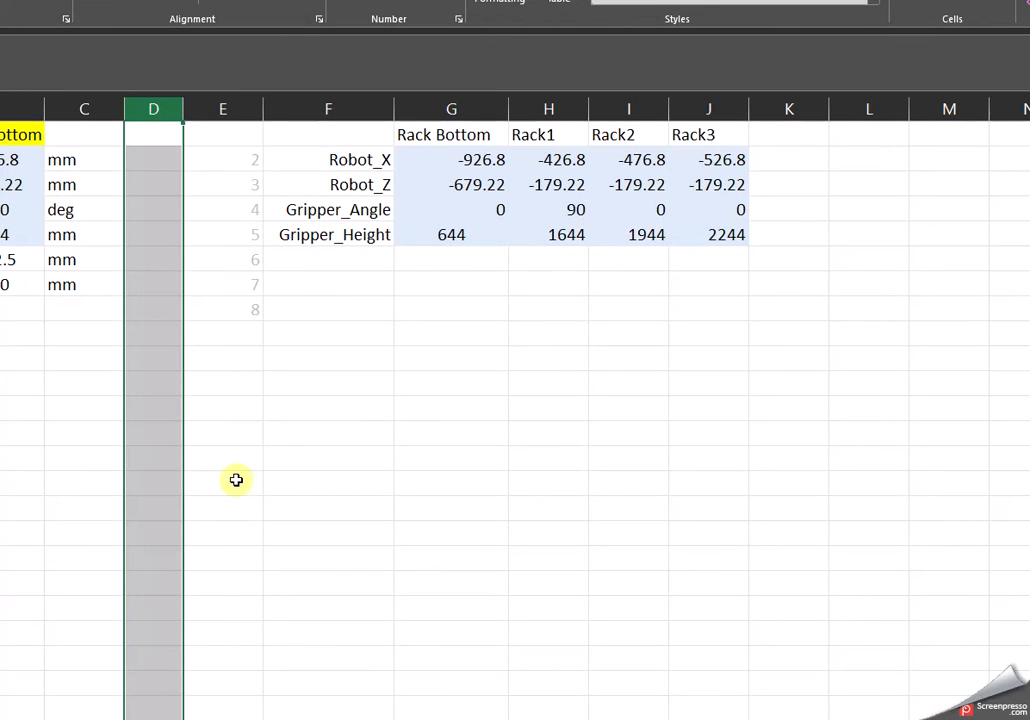
Step: Add black vertical borders along both sides of column D in the workbook
drag(158, 128, 158, 432)
mouse_move(164, 564)
mouse_down()
mouse_move(175, 683)
mouse_move(166, 543)
mouse_up()
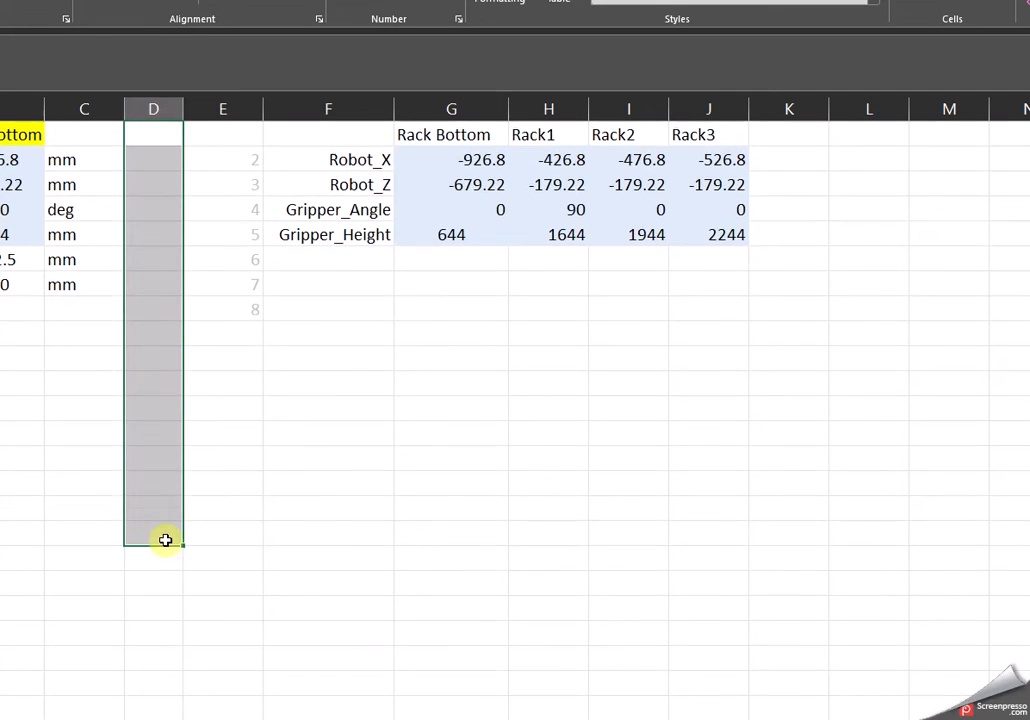
click(205, 380)
drag(241, 132, 928, 473)
click(407, 354)
drag(163, 131, 158, 692)
click(5, 5)
click(22, 218)
click(322, 439)
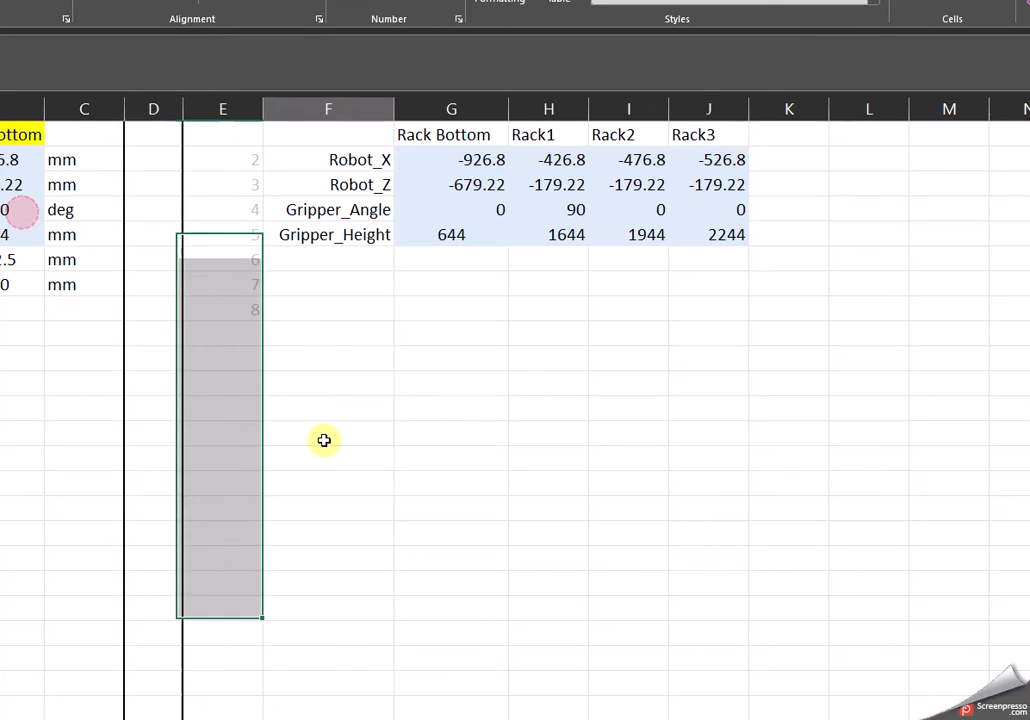
Step: Fill the whole of column D with gray to separate the lookup values from the rack position table
click(155, 108)
click(155, 108)
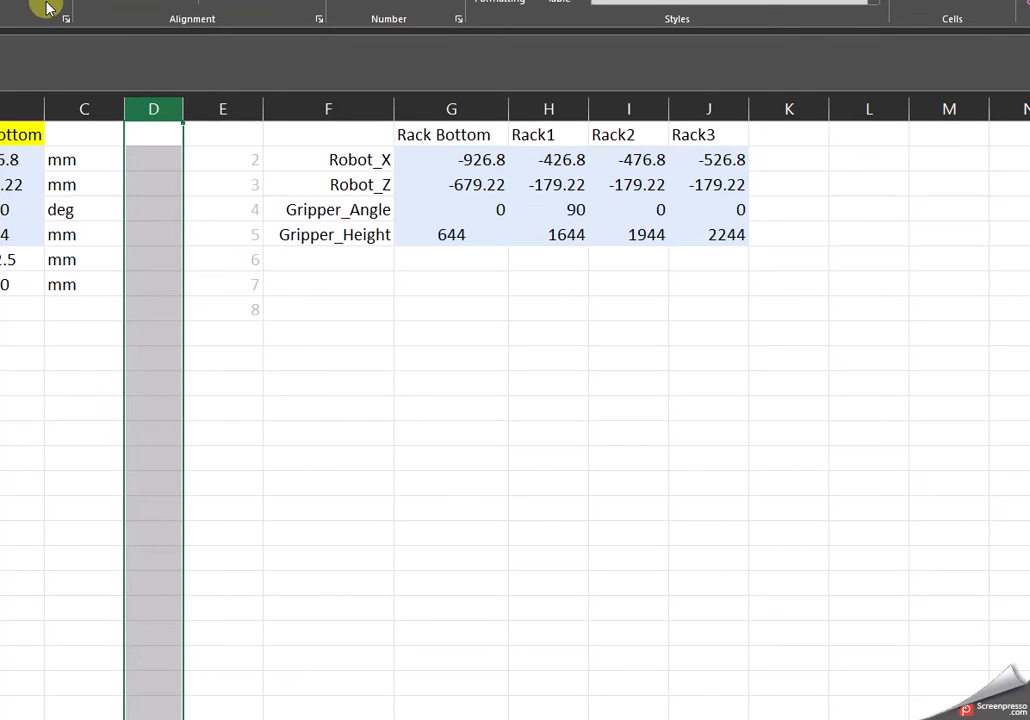
click(241, 241)
click(145, 106)
click(25, 3)
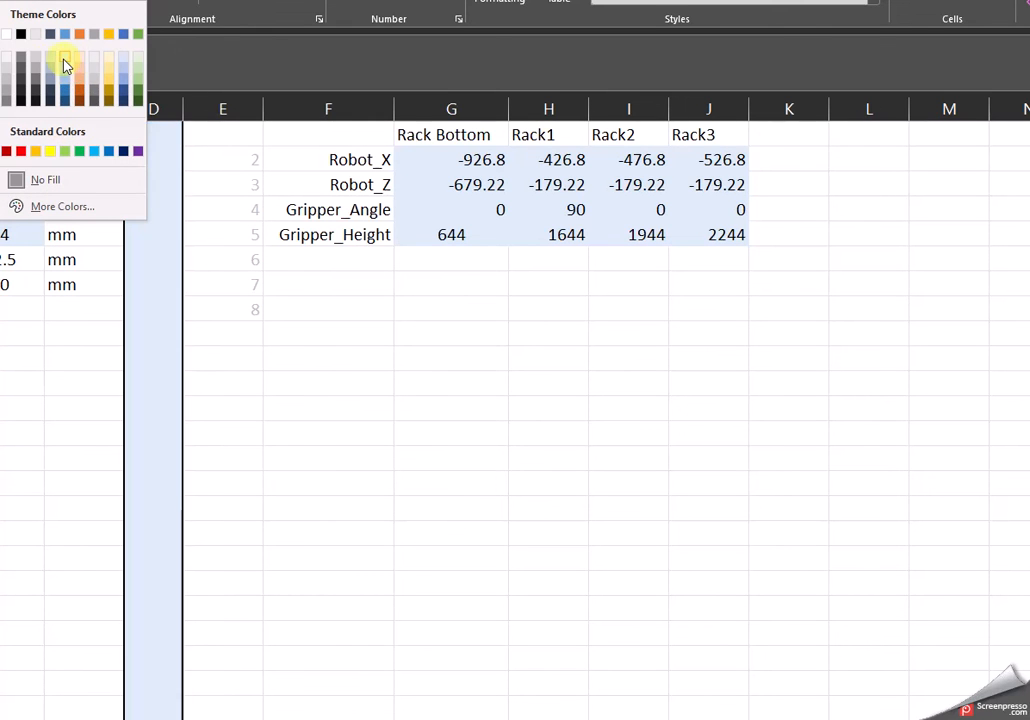
click(21, 57)
click(18, 333)
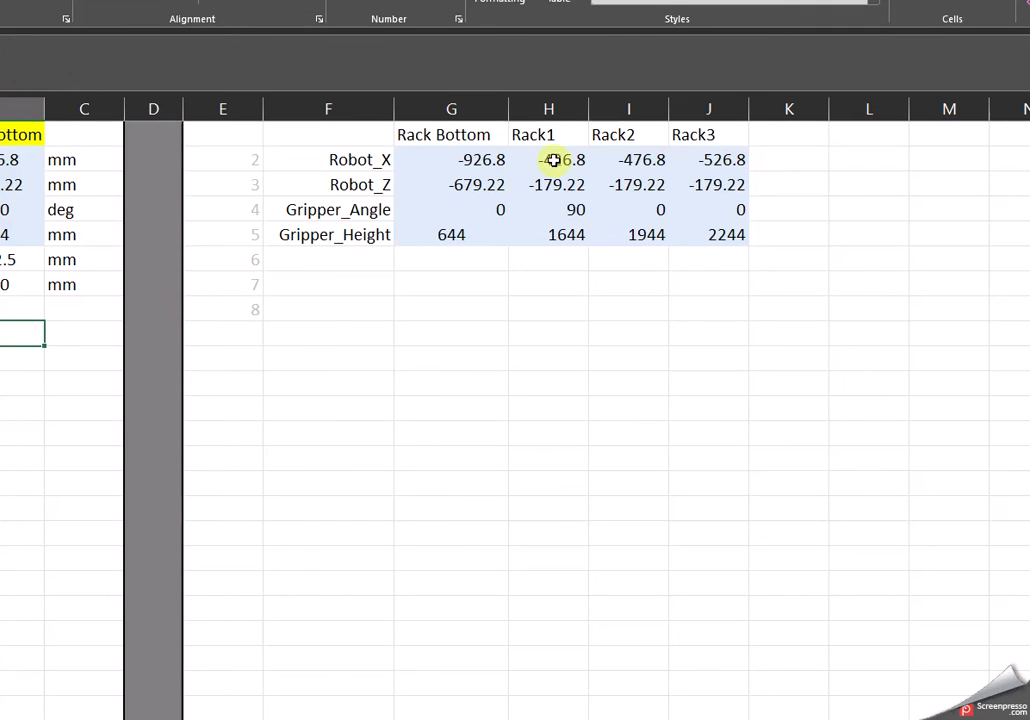
Step: Choose Rack1 as the active rack position in B1 and review the looked-up values below it
drag(540, 162, 563, 241)
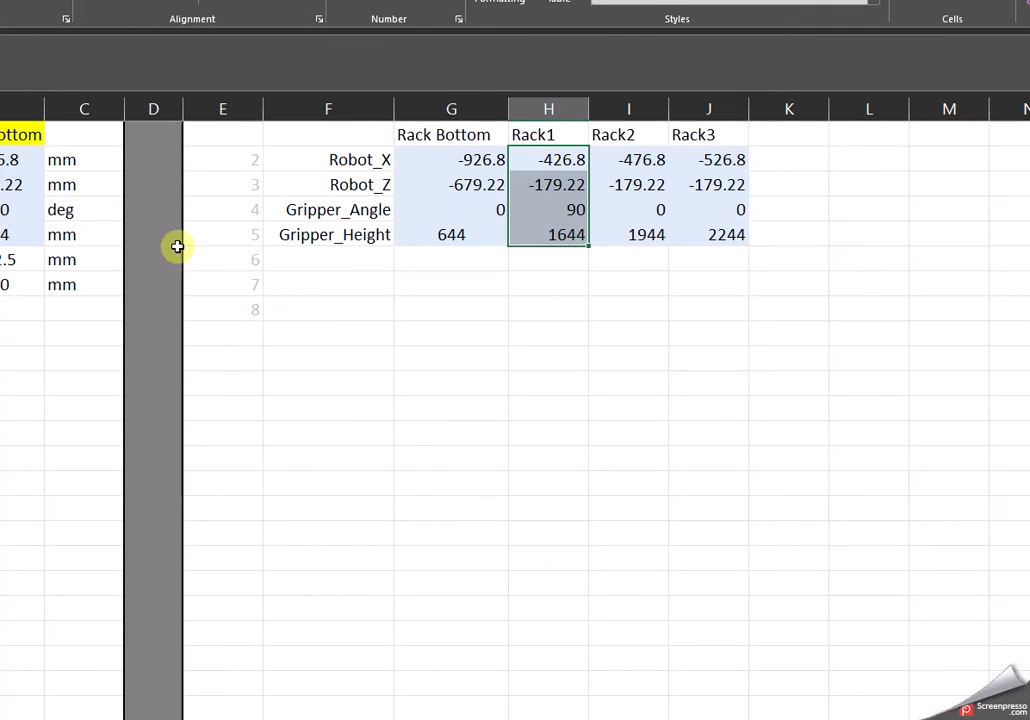
click(16, 133)
click(52, 143)
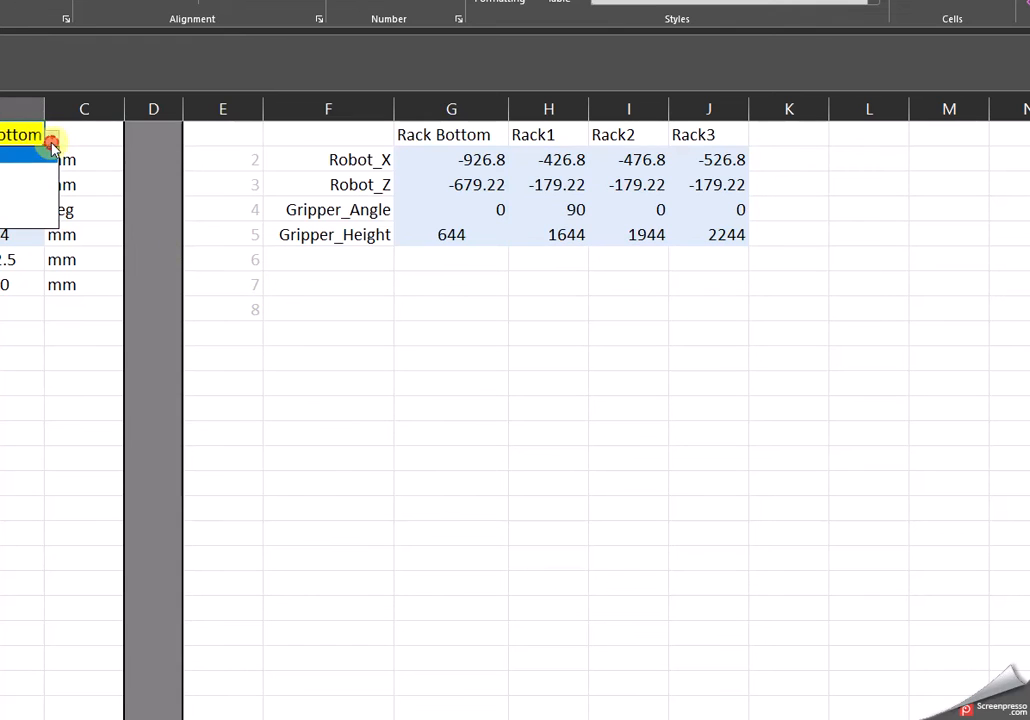
click(6, 174)
drag(6, 166, 16, 313)
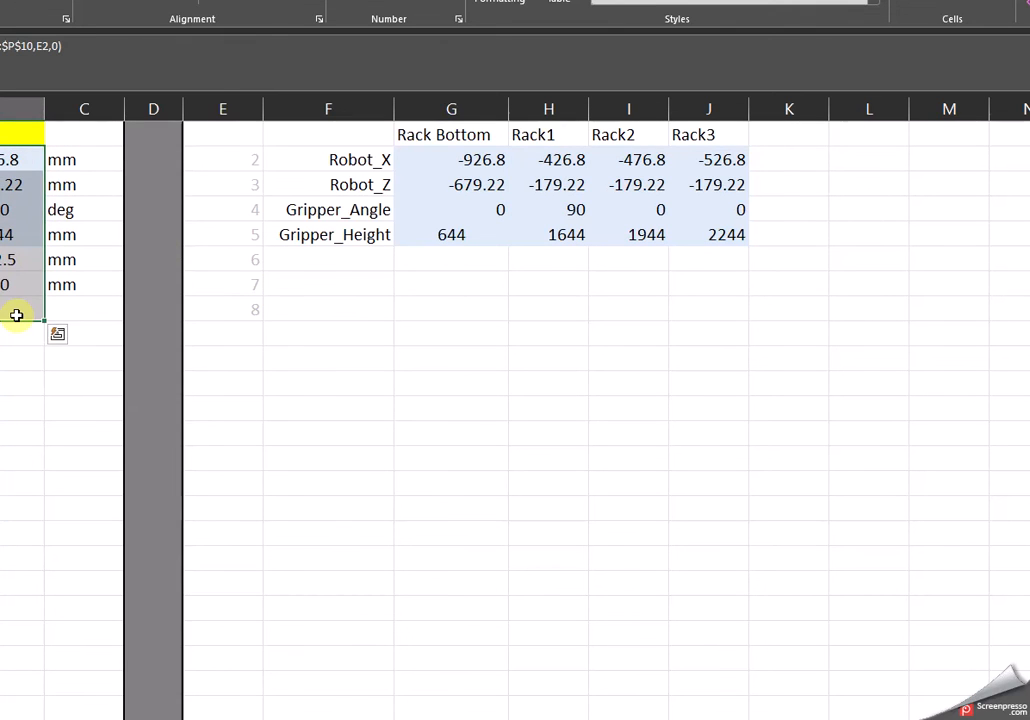
click(3, 354)
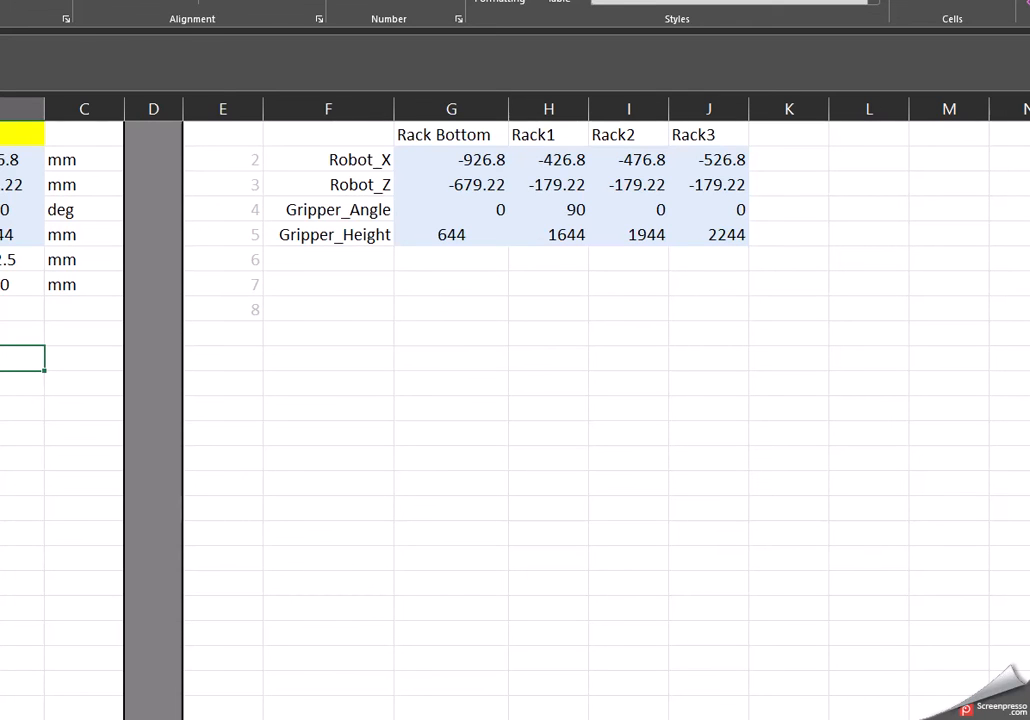
Step: Switch to Inventor, close the parameter table and accept the model update for the Rack1 values
click(400, 718)
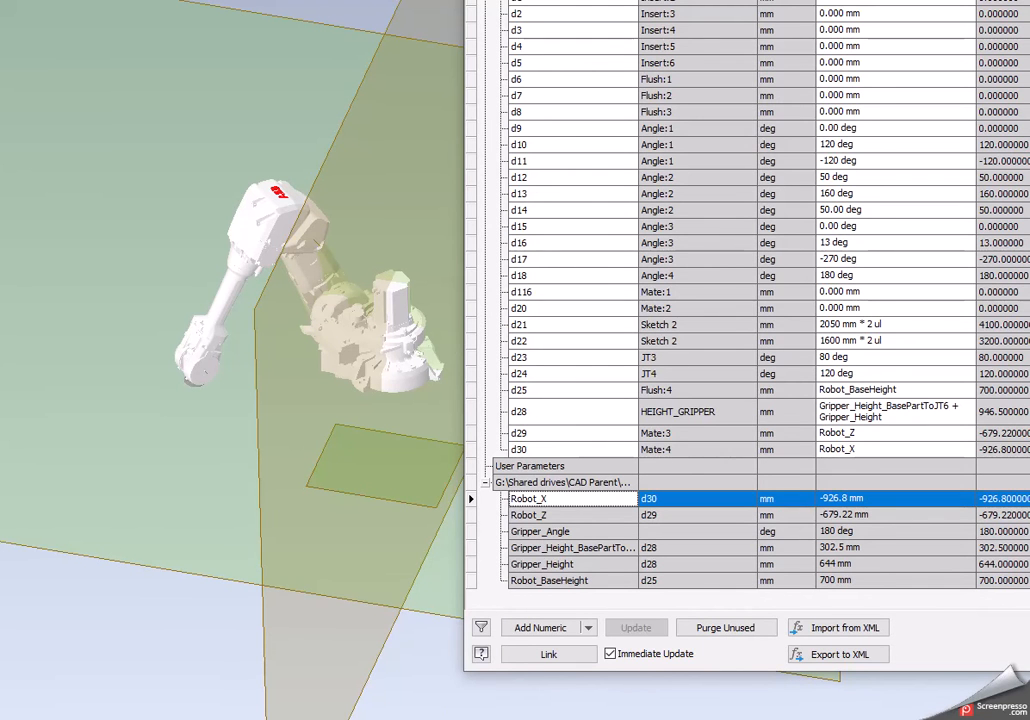
click(1028, 2)
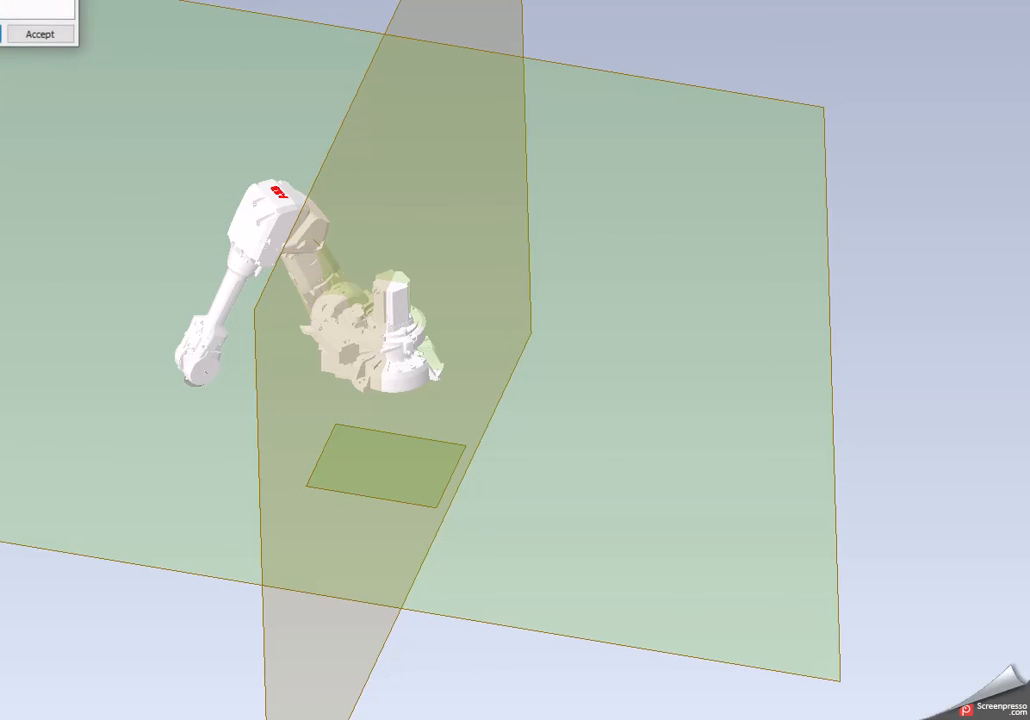
click(24, 35)
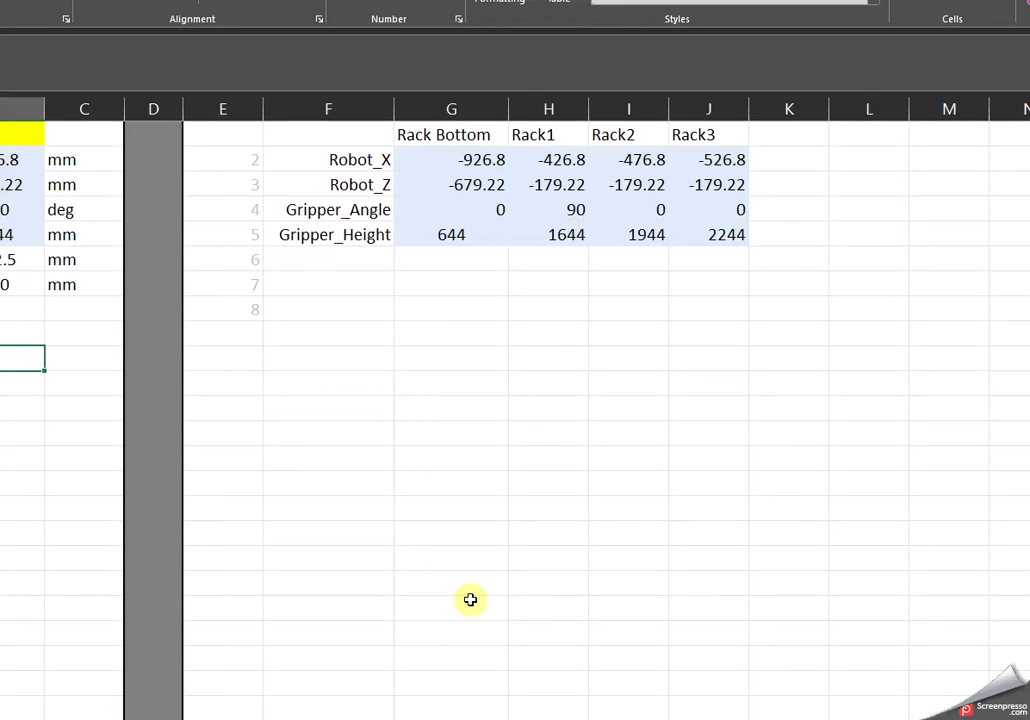
Step: In the Excel workbook, copy Rack2's four cells I2:I5 into the Rack1 column starting at H2
click(547, 507)
drag(640, 160, 641, 234)
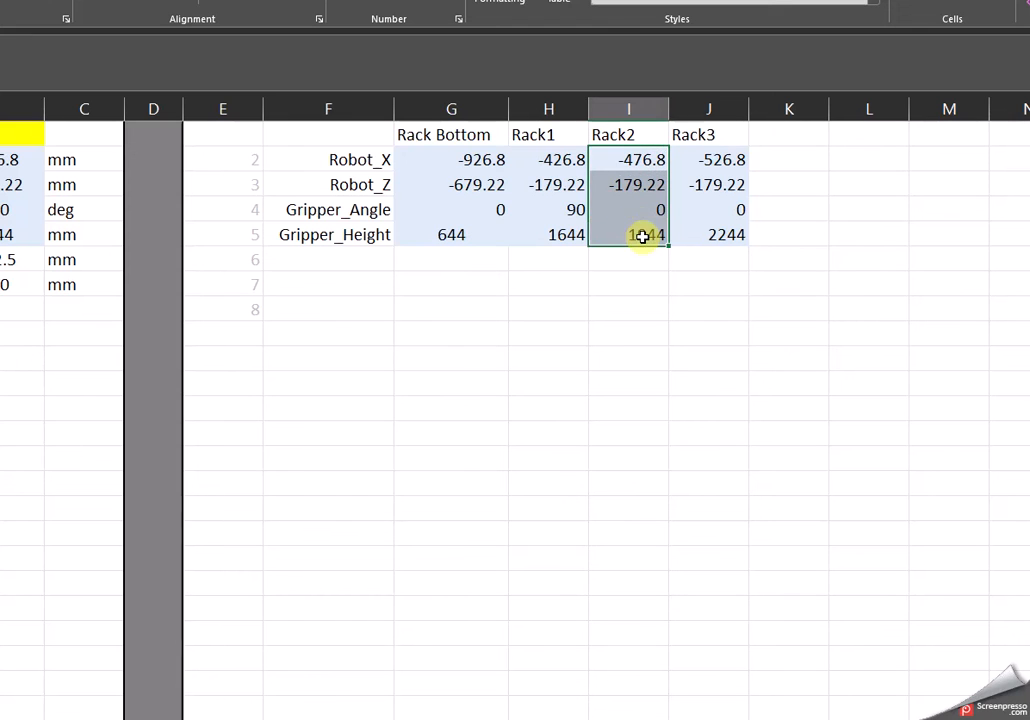
key(ctrl+c)
click(546, 158)
key(ctrl+v)
click(476, 303)
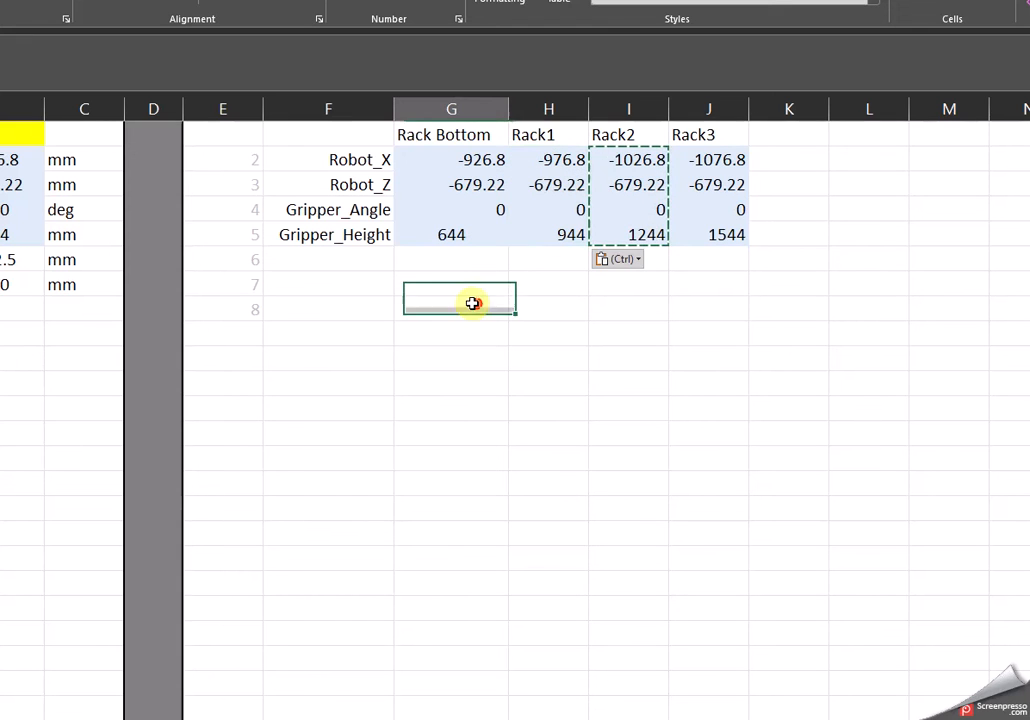
key(Escape)
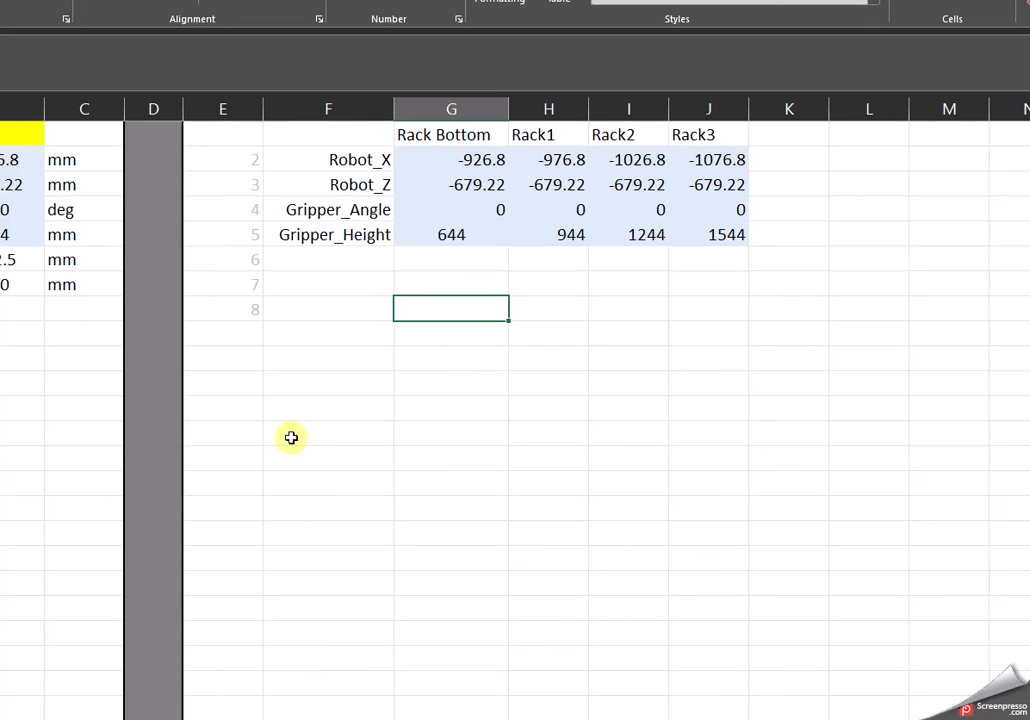
Step: Enter =G3 as Rack1's Robot_Z in H3 and review the other Rack1 cells
click(557, 188)
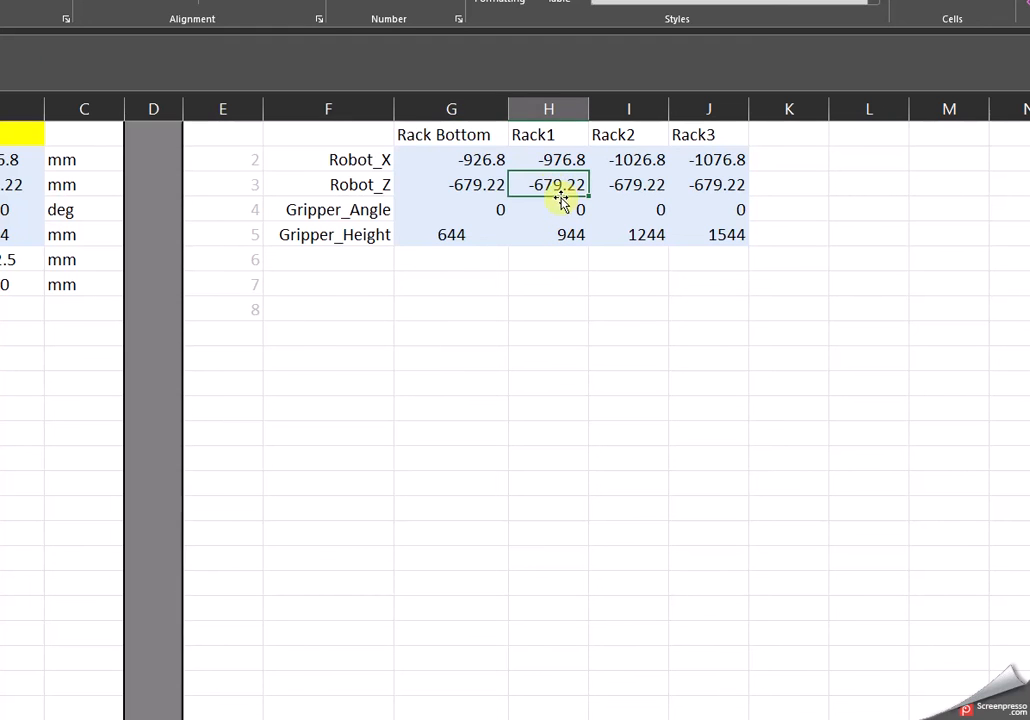
text(=G3)
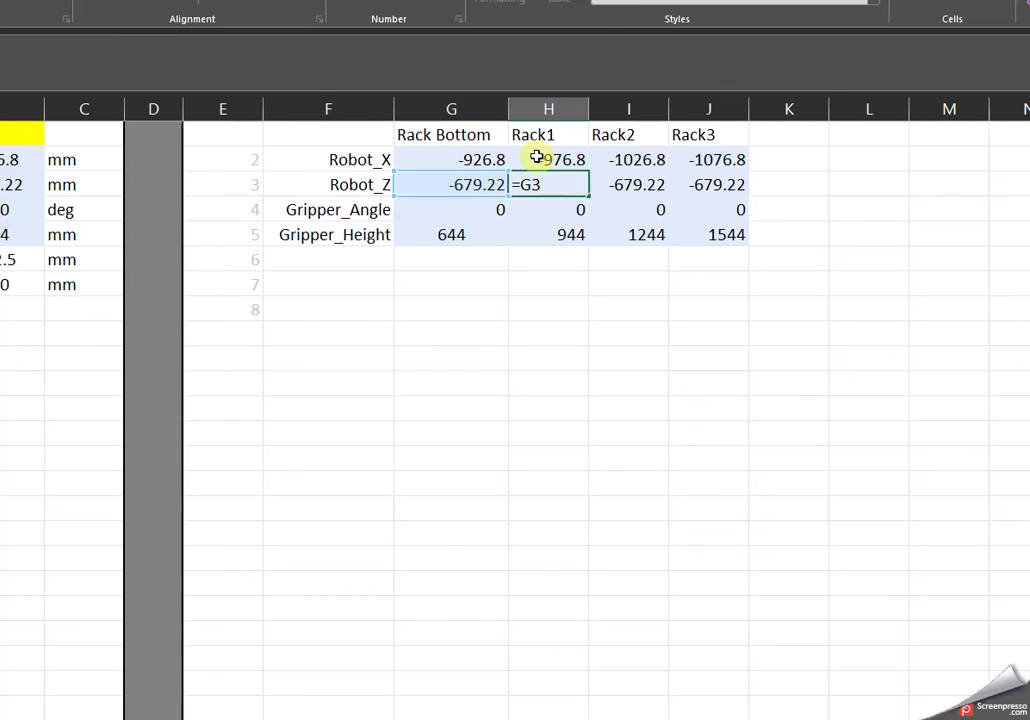
click(525, 237)
click(545, 280)
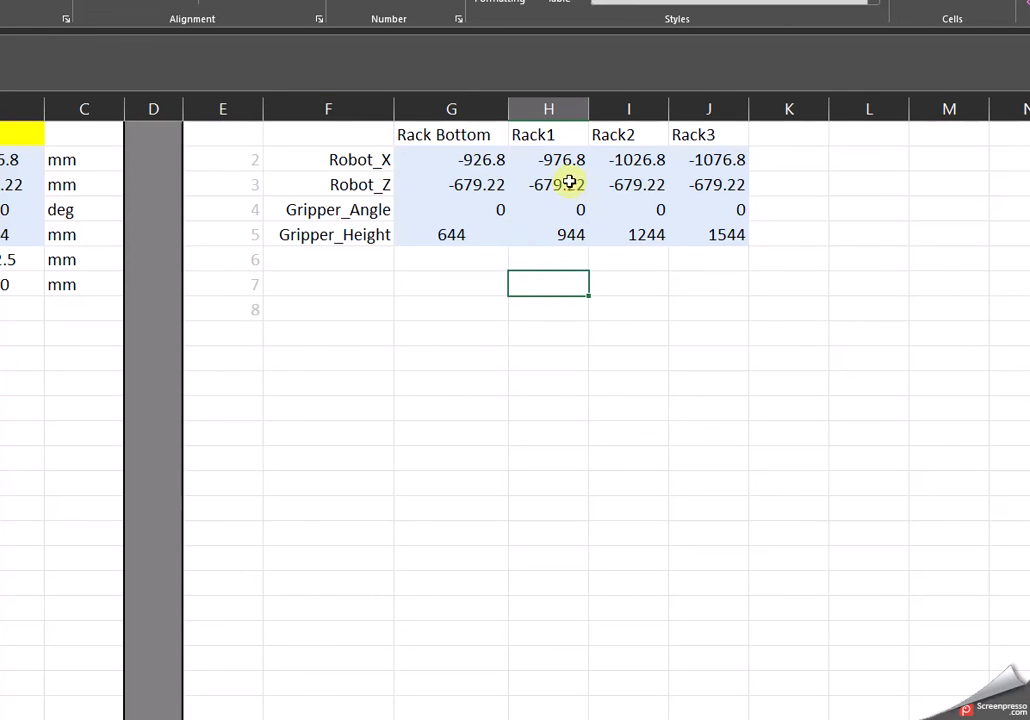
click(577, 161)
click(560, 307)
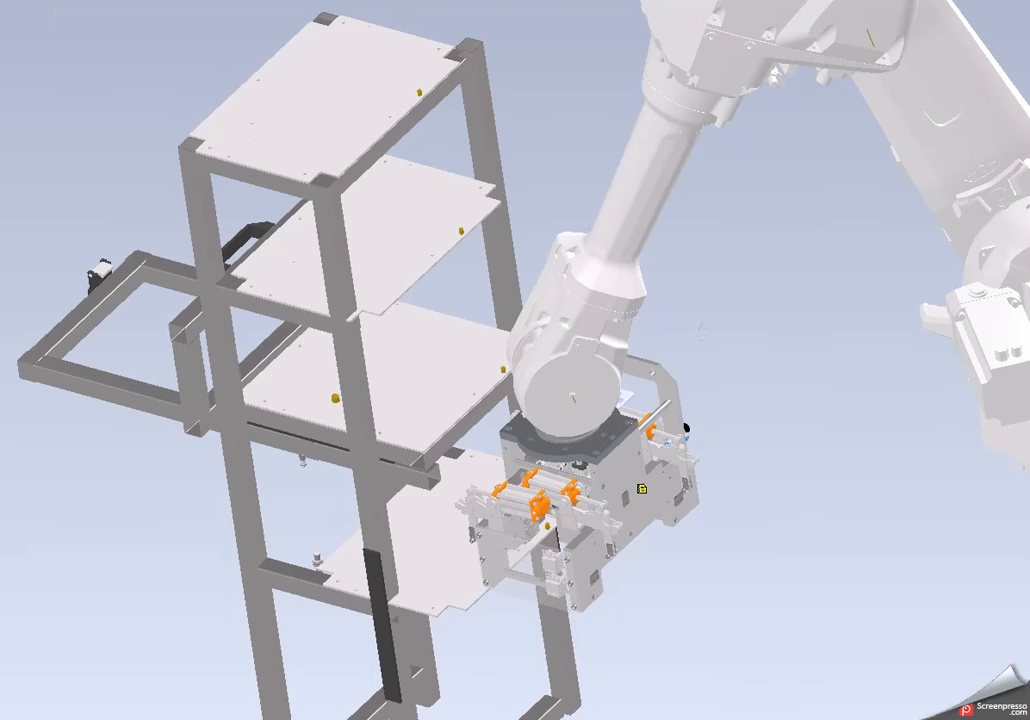
Step: Inspect the gripper at the rack in Inventor, and choose Rack2 as the active rack position in B1 of the workbook
drag(595, 355, 674, 326)
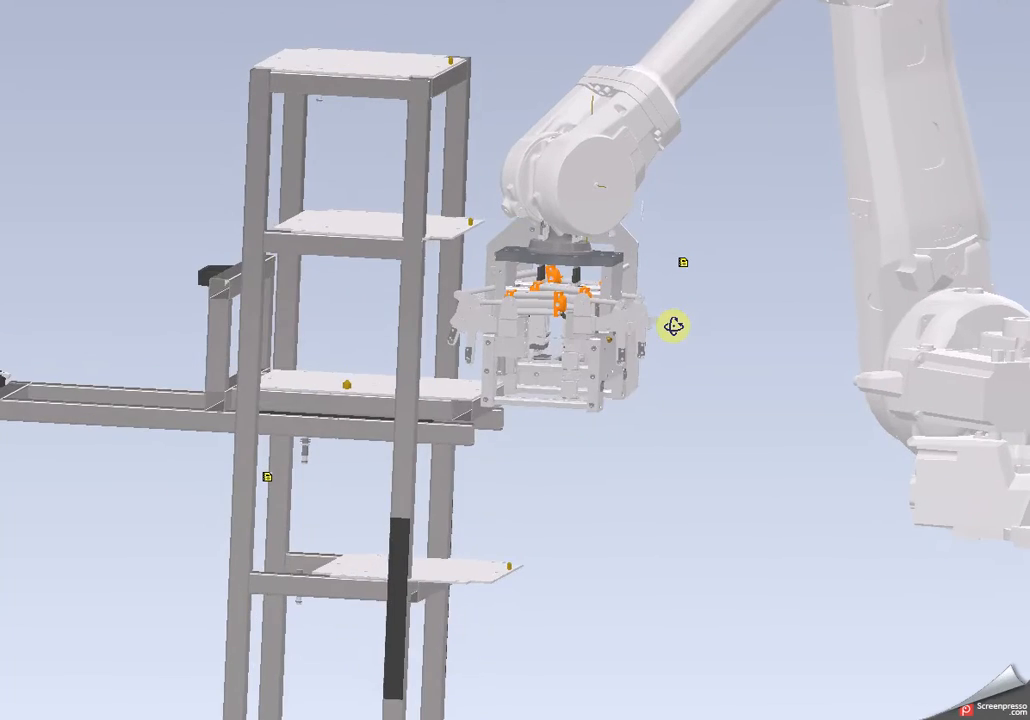
scroll(455, 368, up, 3)
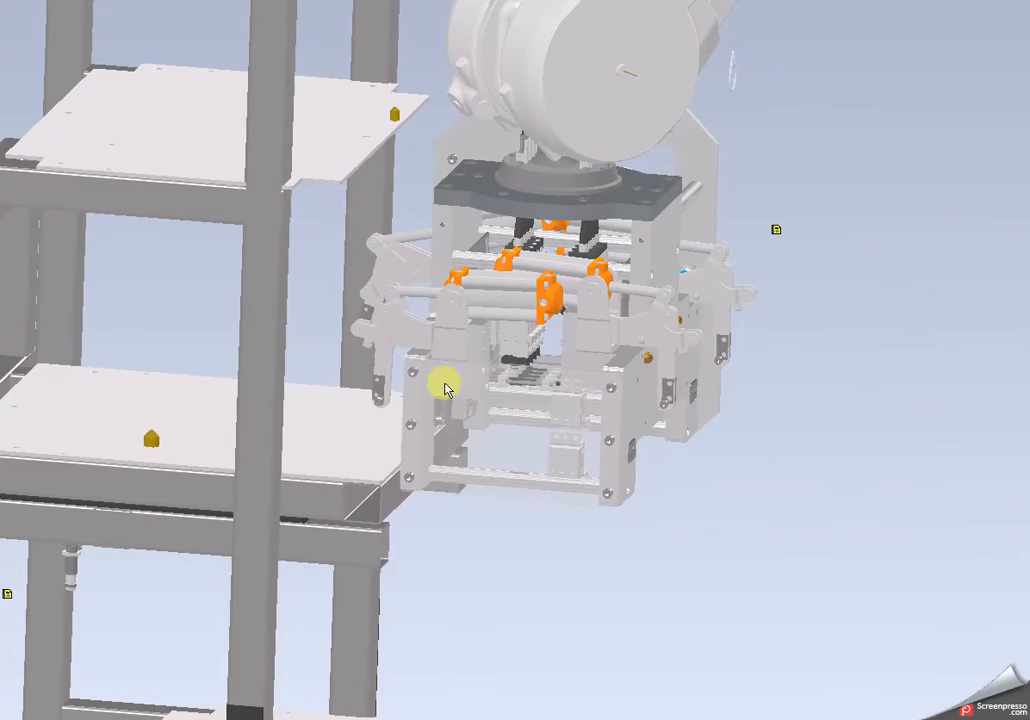
scroll(440, 424, down, 3)
drag(448, 460, 429, 454)
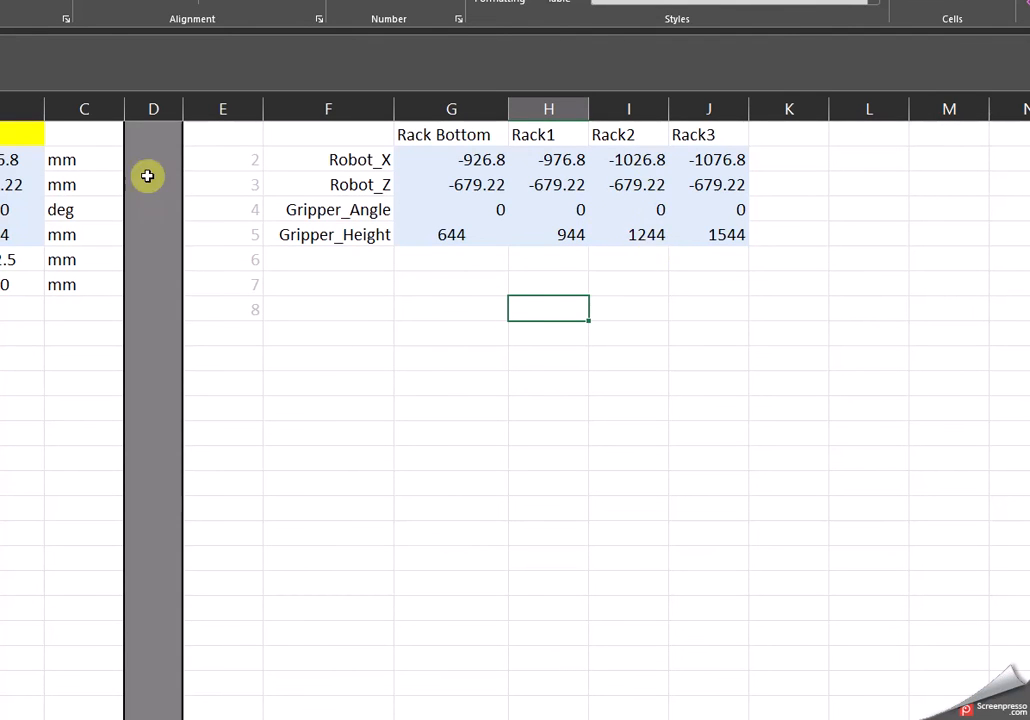
click(21, 139)
click(51, 138)
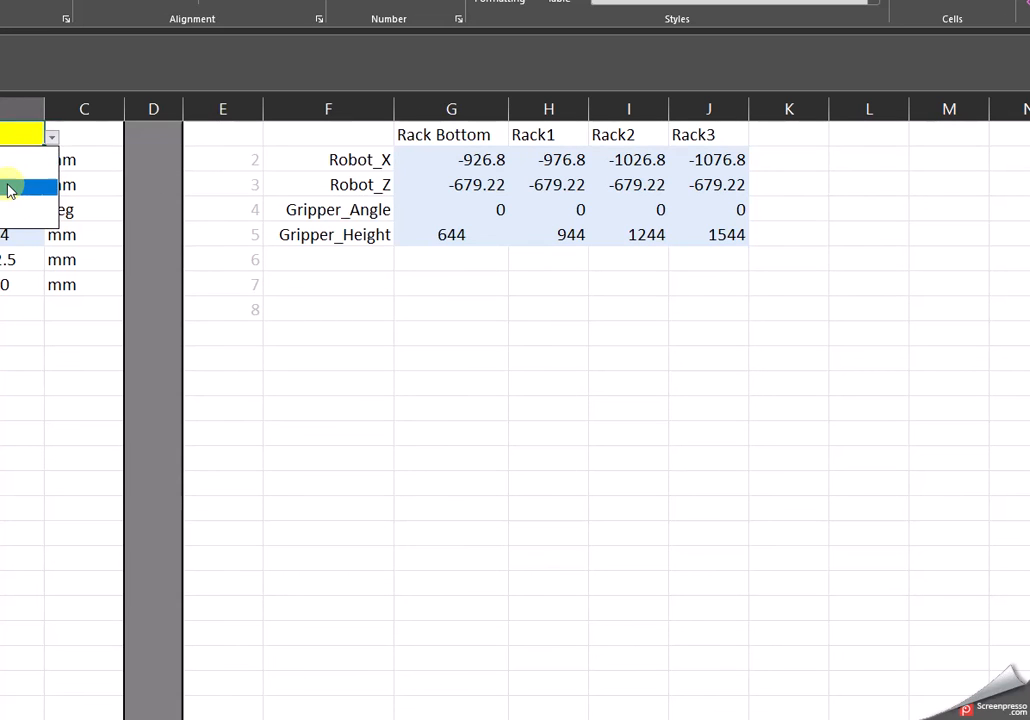
click(7, 184)
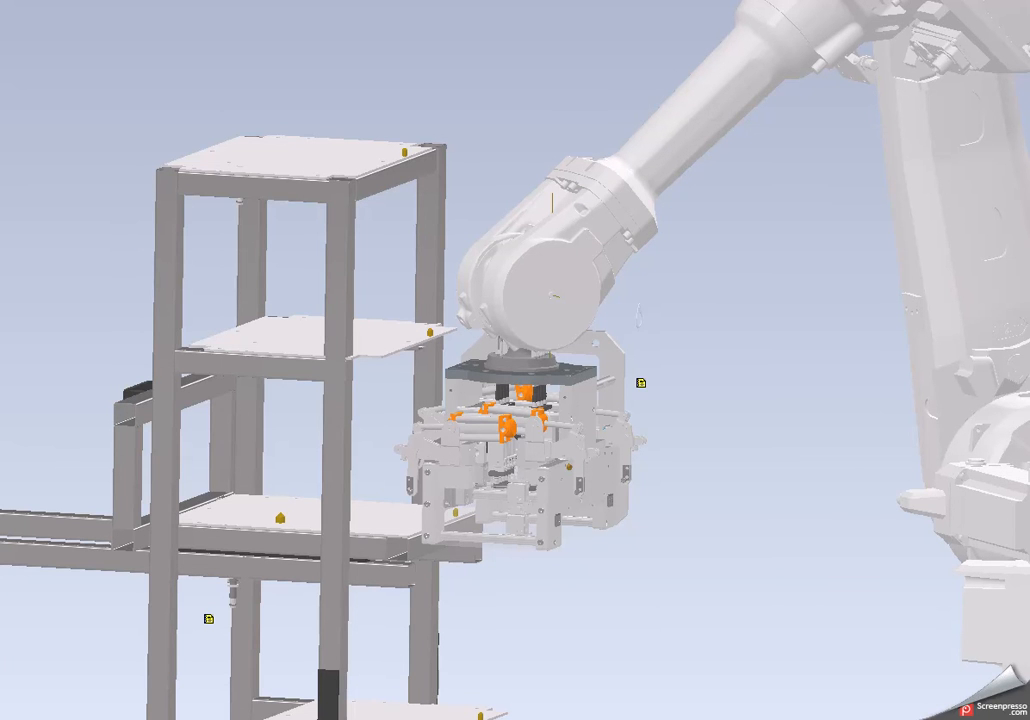
Step: In Inventor, measure between the front edge face of the Rack2 shelf and the block face inside the gripper side plate's cut-out
mouse_move(437, 315)
mouse_down()
mouse_move(497, 292)
mouse_move(444, 324)
mouse_move(446, 335)
mouse_up()
scroll(444, 340, up, 8)
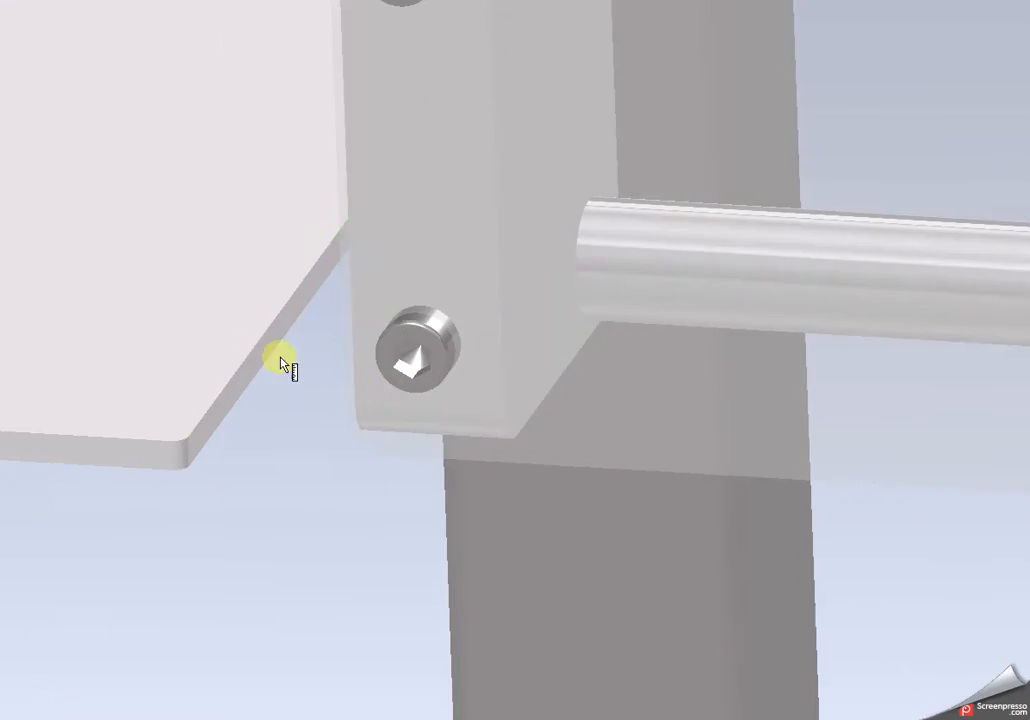
click(253, 371)
scroll(253, 370, down, 6)
drag(256, 366, 375, 320)
scroll(400, 321, up, 5)
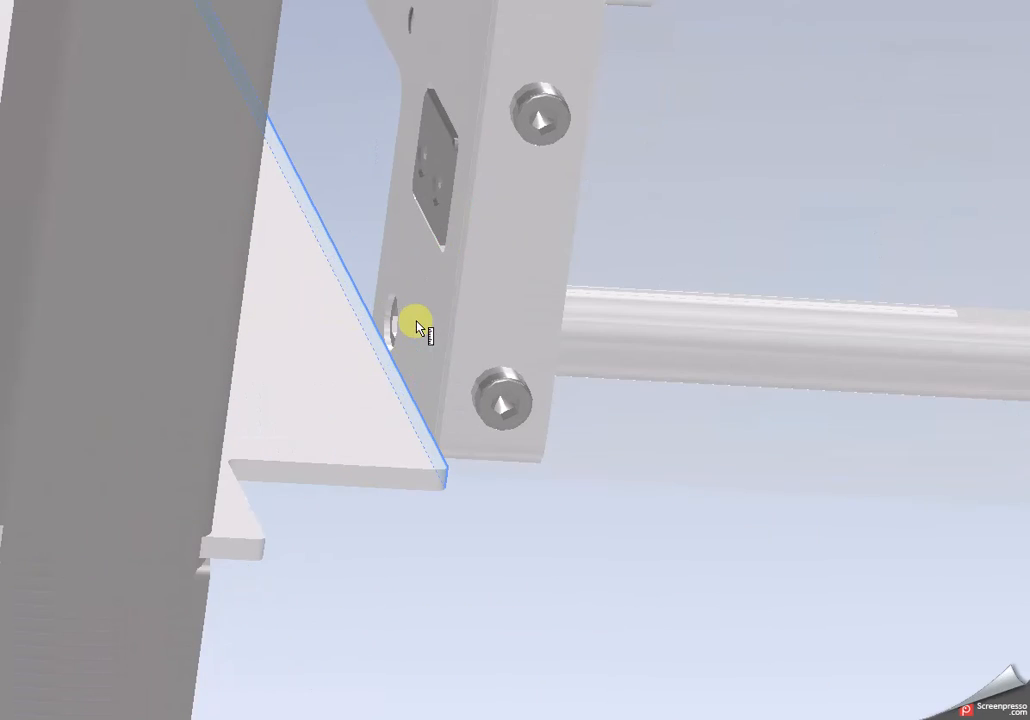
click(430, 140)
scroll(420, 268, down, 7)
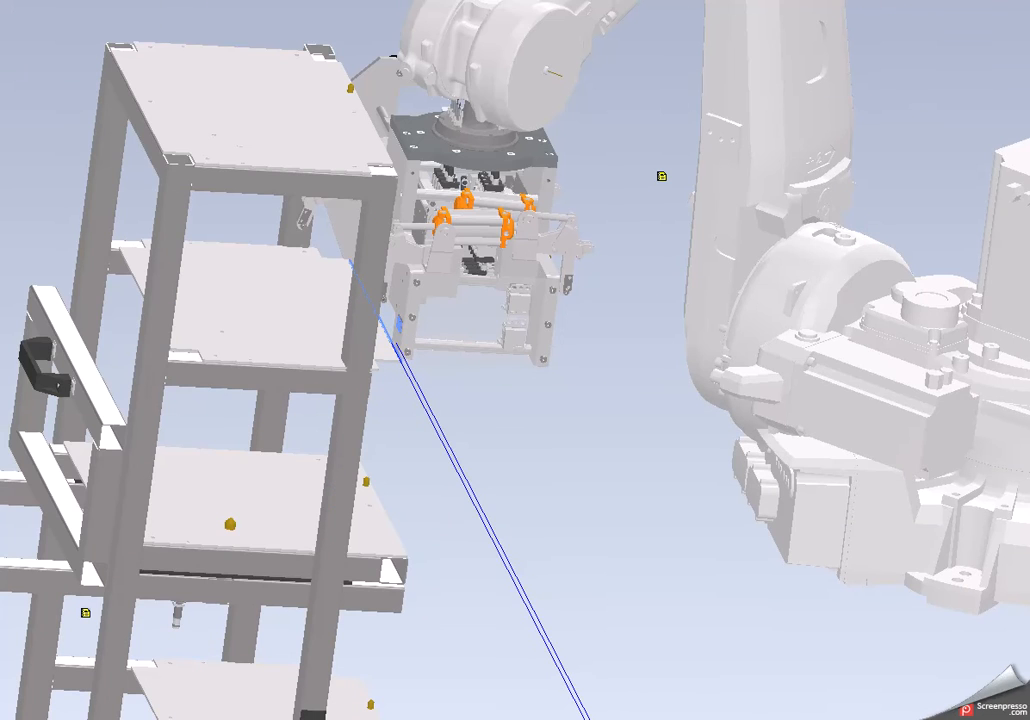
scroll(161, 345, down, 5)
drag(161, 345, 76, 334)
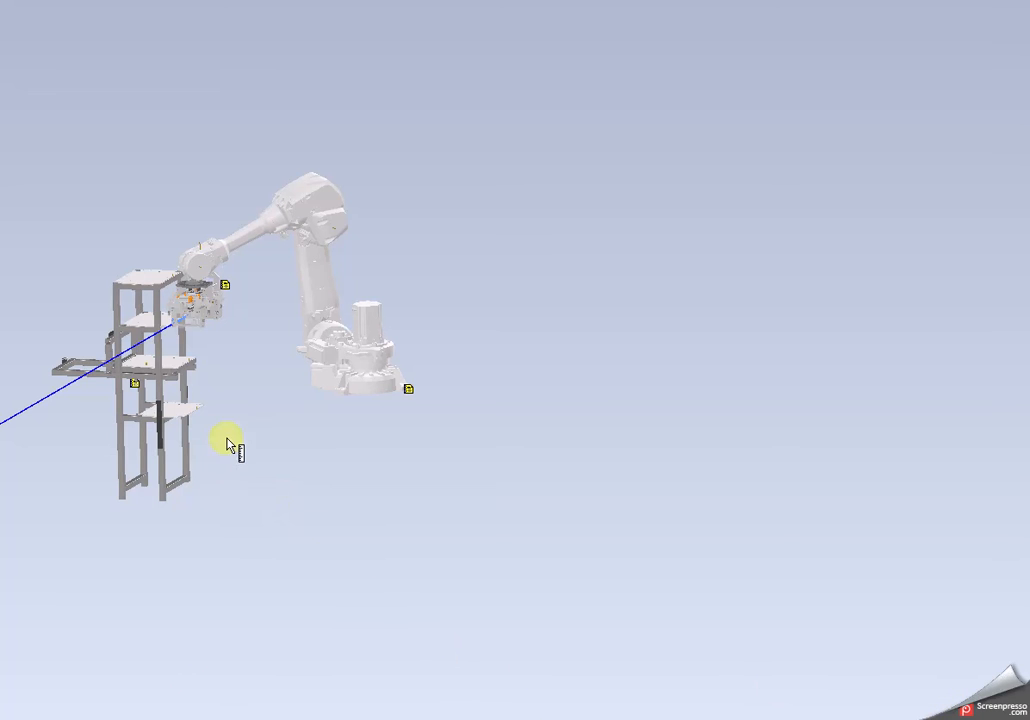
Step: Switch to the Excel workbook and choose Rack1 as the active rack position in B1
mouse_move(181, 412)
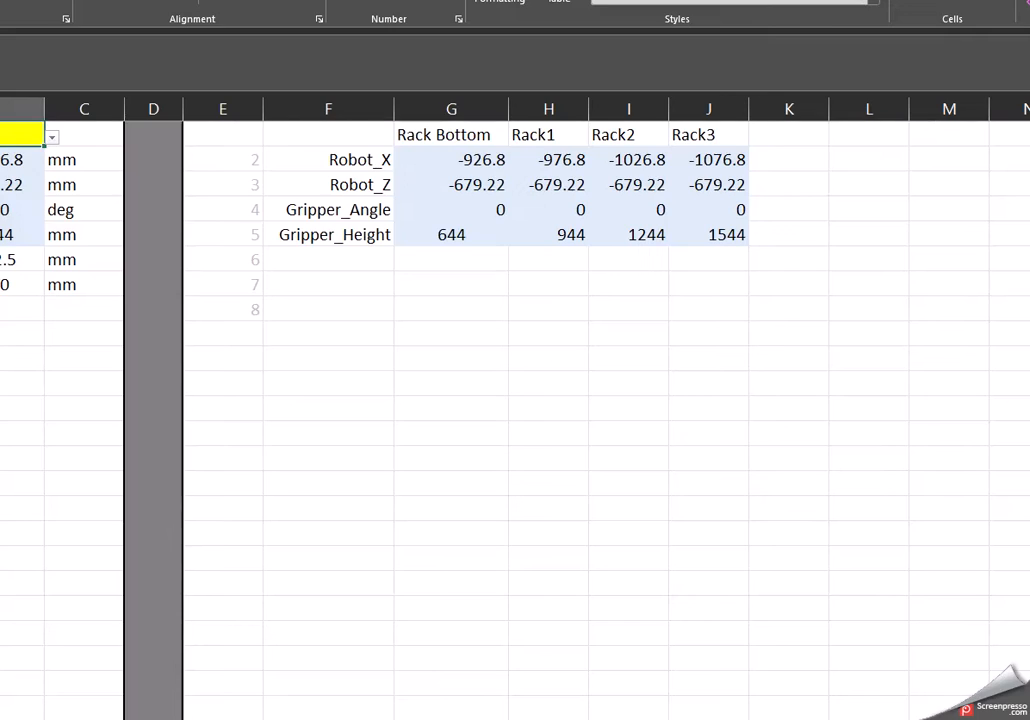
click(53, 136)
click(6, 172)
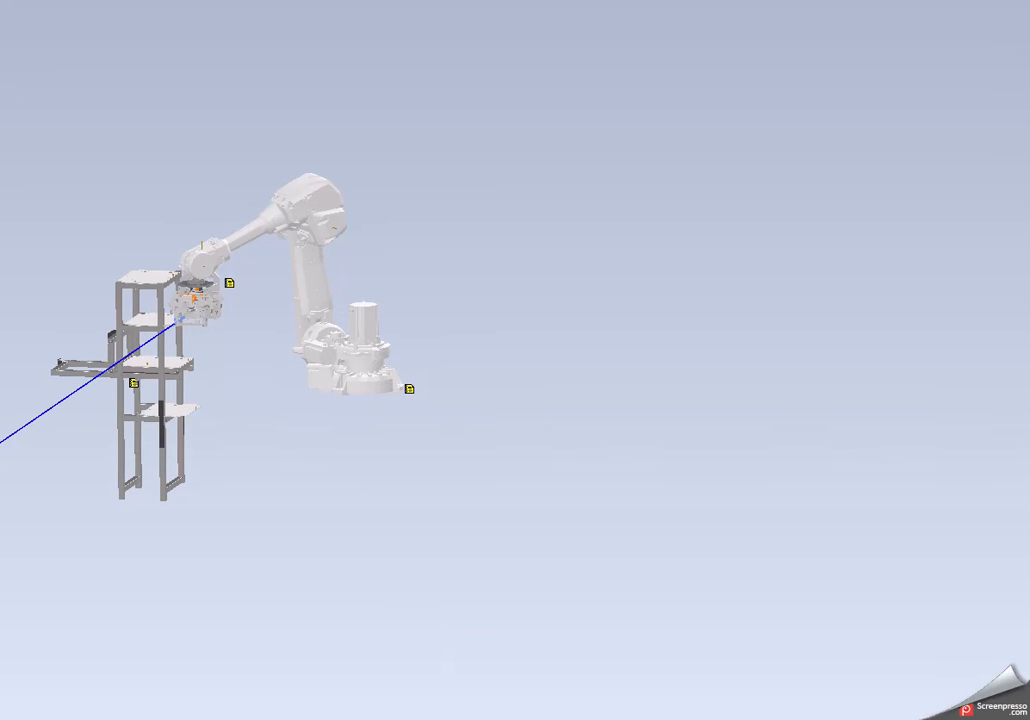
Step: In Inventor, measure between the Rack1 shelf's front edge and the gripper's recessed block face, and check the pose from the side
scroll(193, 395, up, 5)
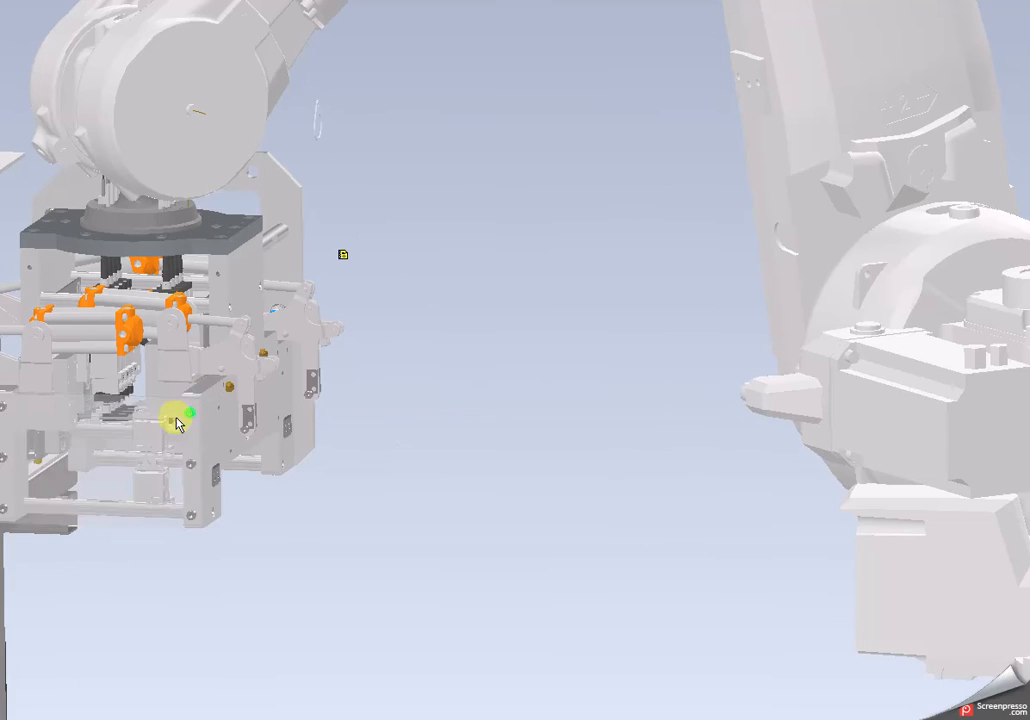
scroll(241, 494, up, 10)
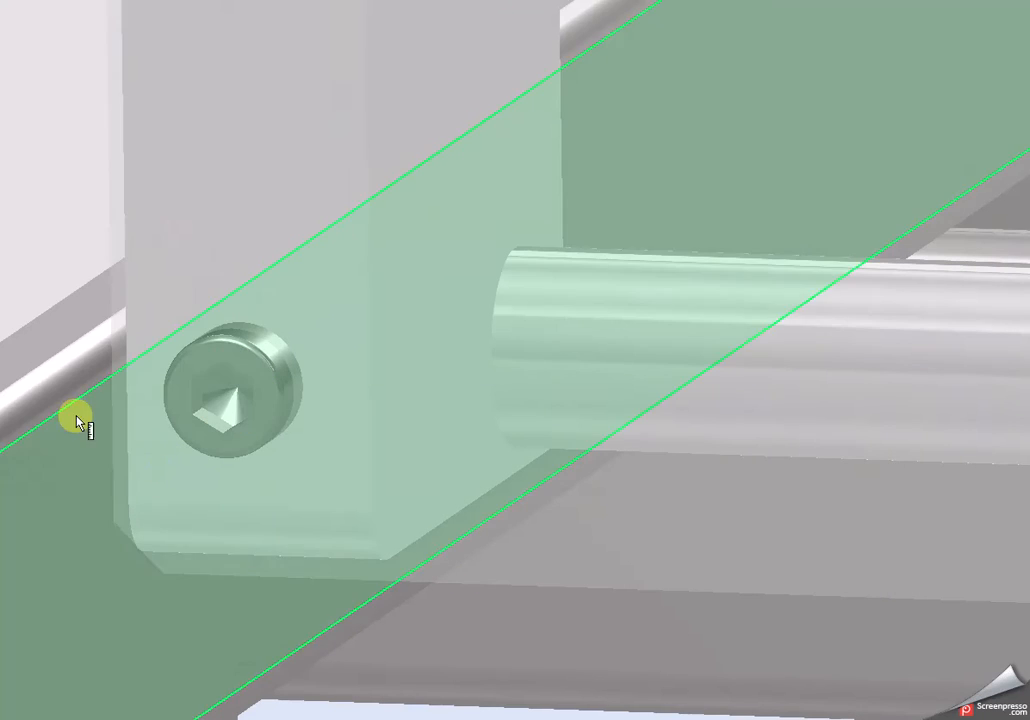
drag(188, 322, 279, 308)
scroll(232, 300, up, 5)
click(197, 303)
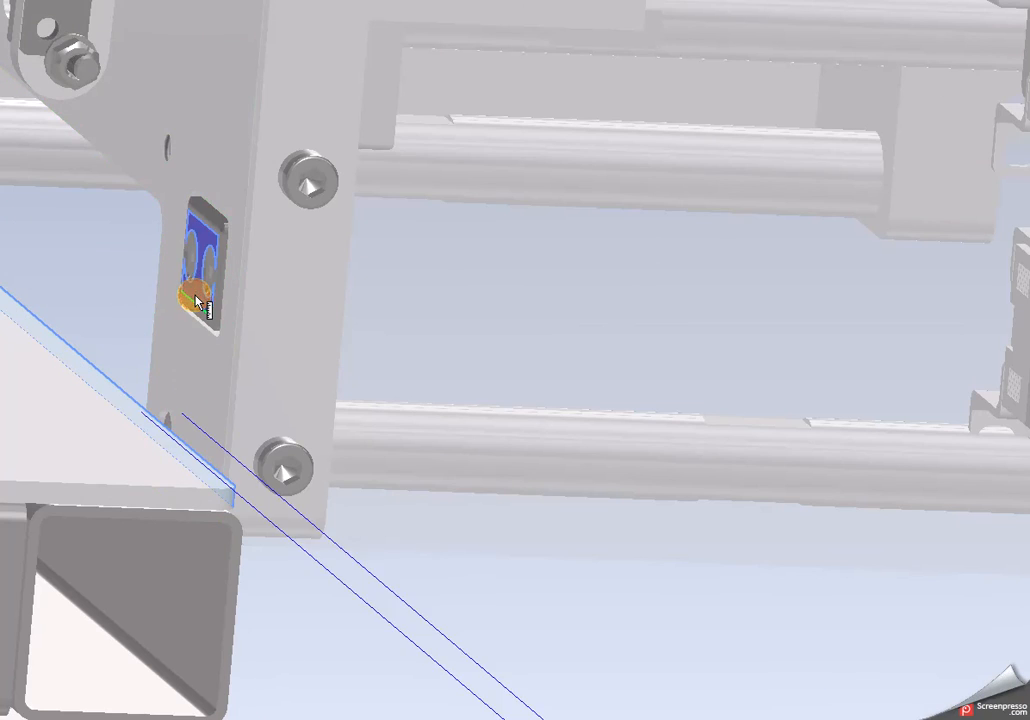
scroll(381, 553, down, 4)
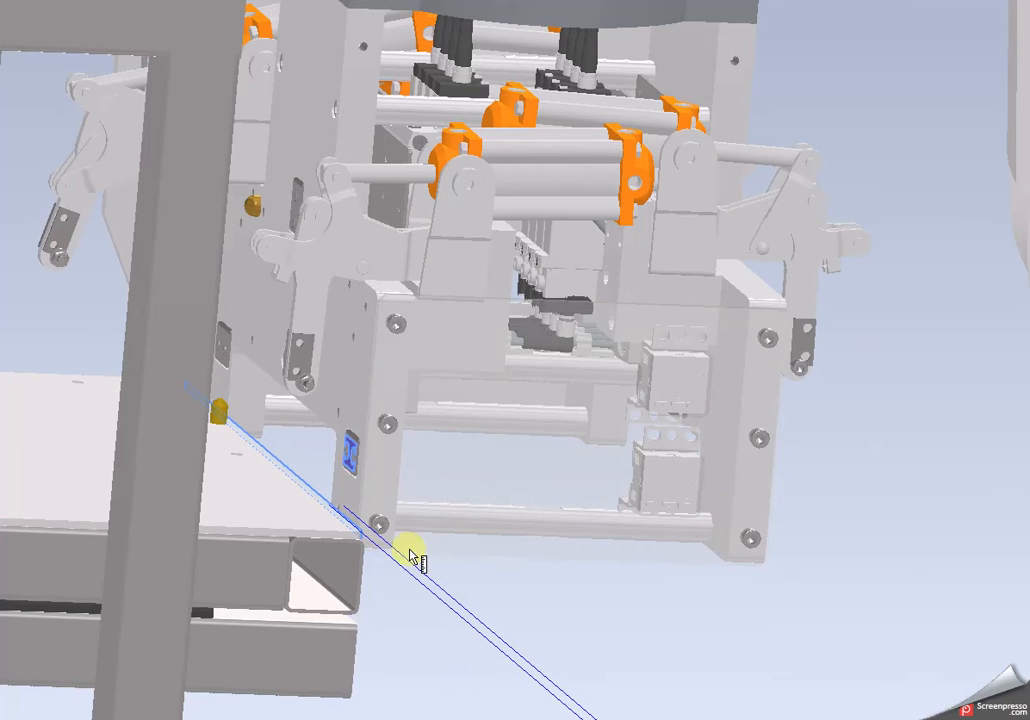
scroll(697, 283, down, 5)
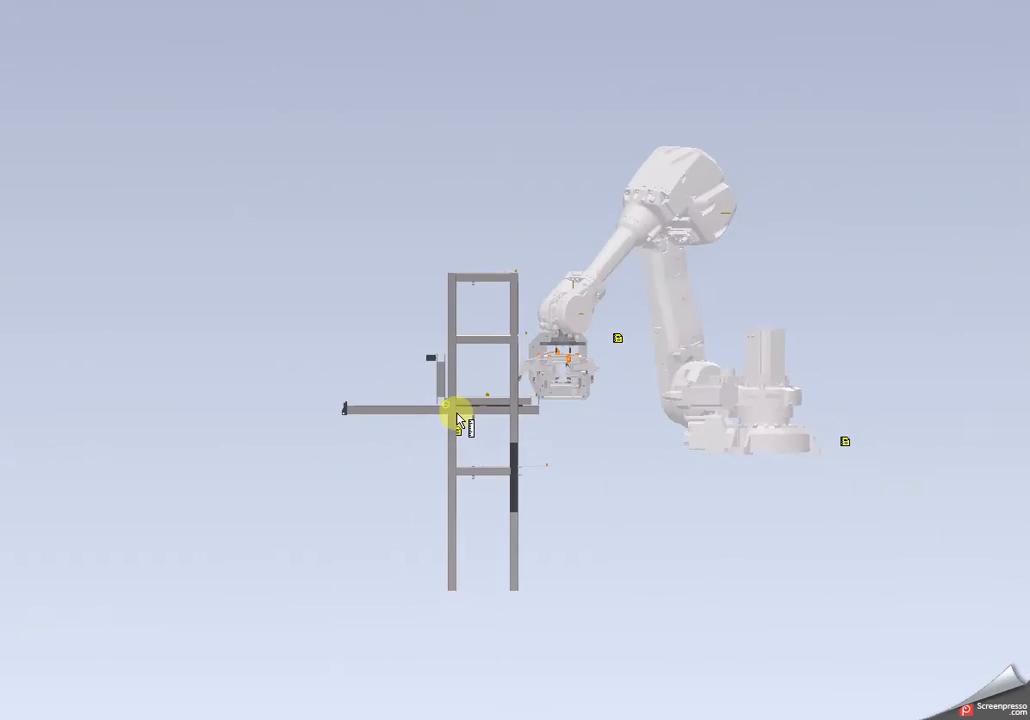
scroll(437, 414, up, 5)
drag(397, 503, 329, 554)
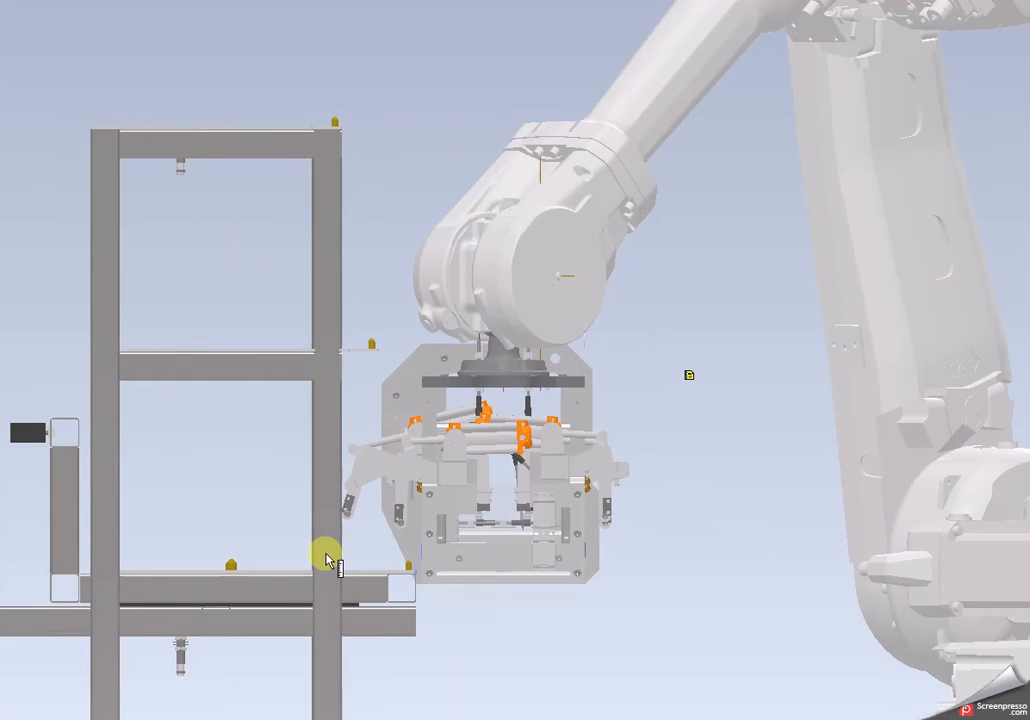
Step: Return to the workbook and set the active rack position in B1 to Rack3
key(alt+Tab)
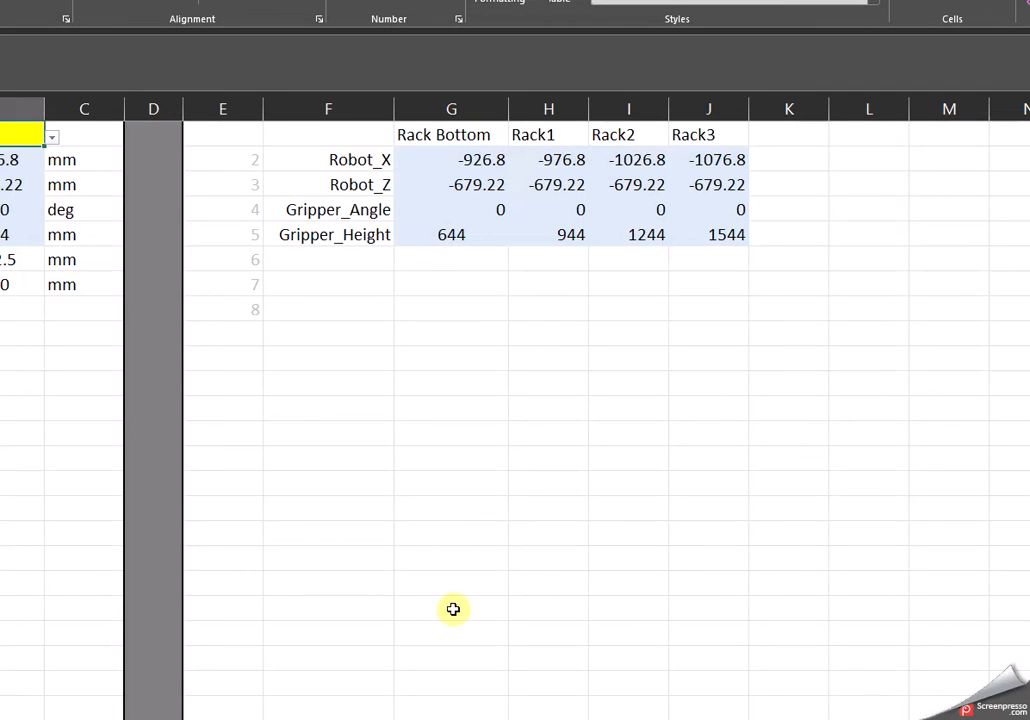
click(59, 140)
click(3, 209)
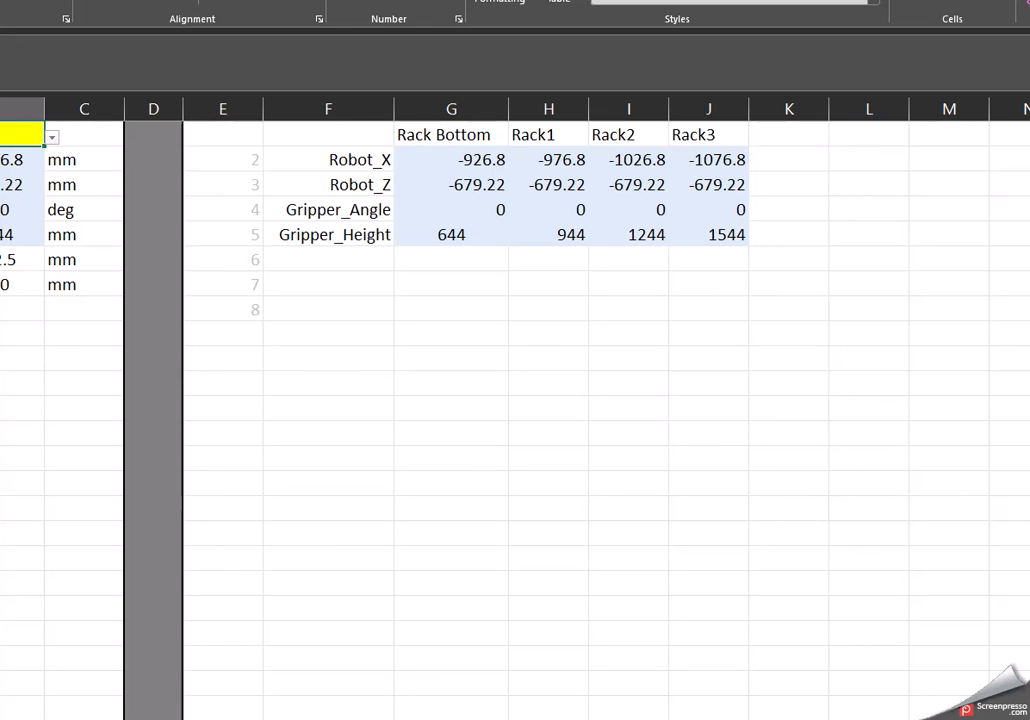
Step: In Inventor, examine the Rack3 pose from the side and below, selecting the support member under the top shelf's front edge
key(alt+Tab)
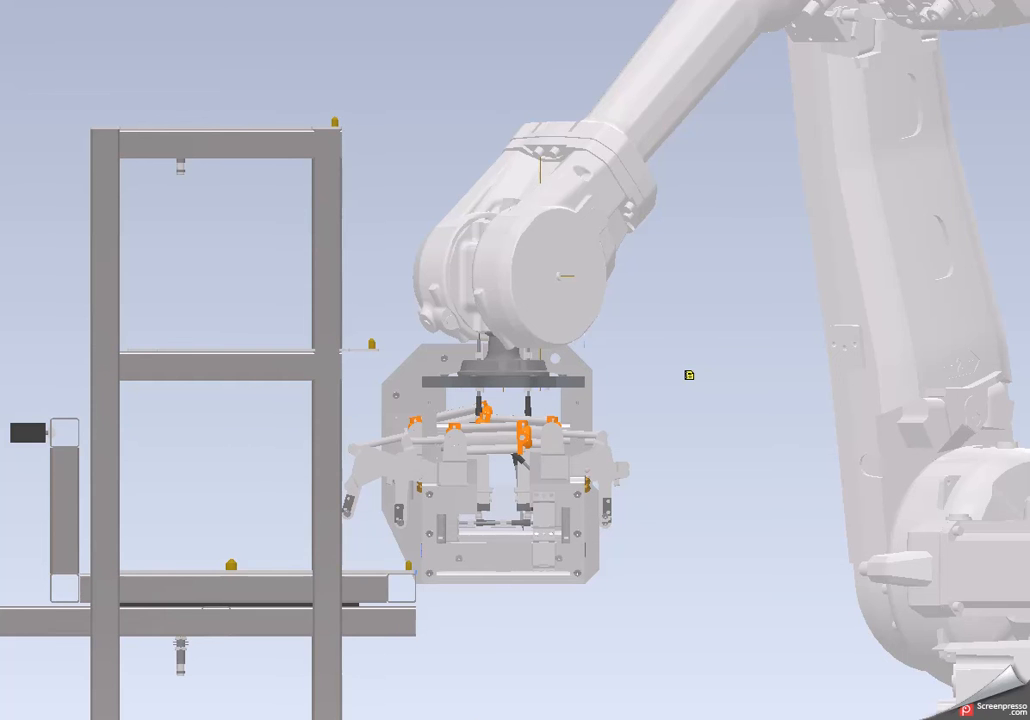
drag(318, 173, 291, 322)
scroll(264, 455, down, 3)
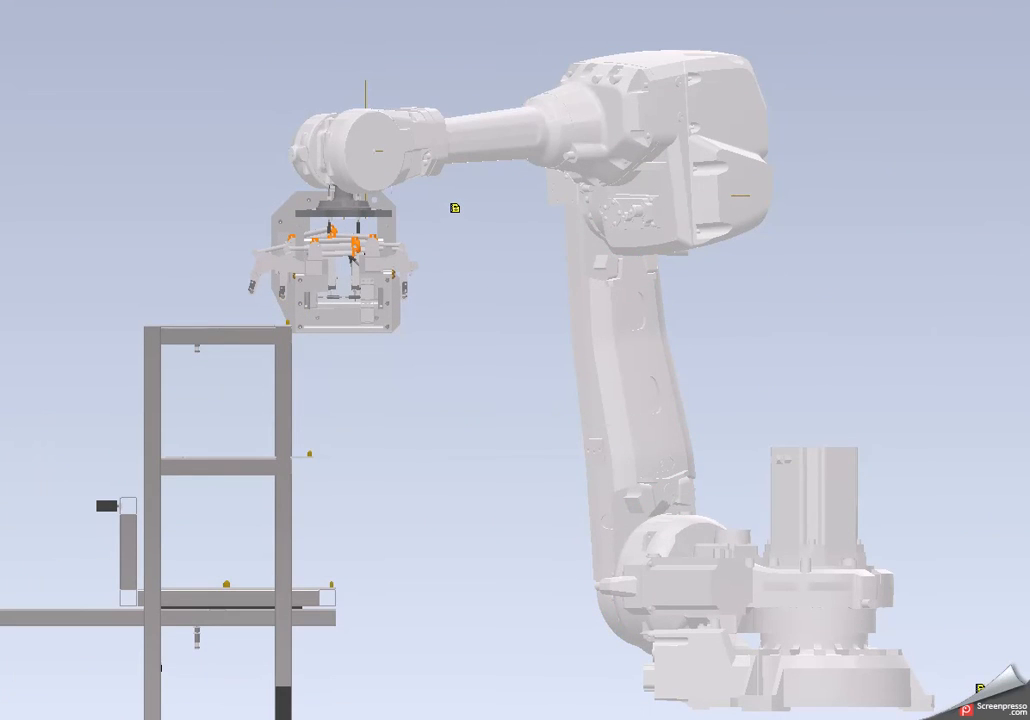
scroll(622, 386, up, 3)
drag(503, 461, 416, 480)
scroll(430, 410, up, 5)
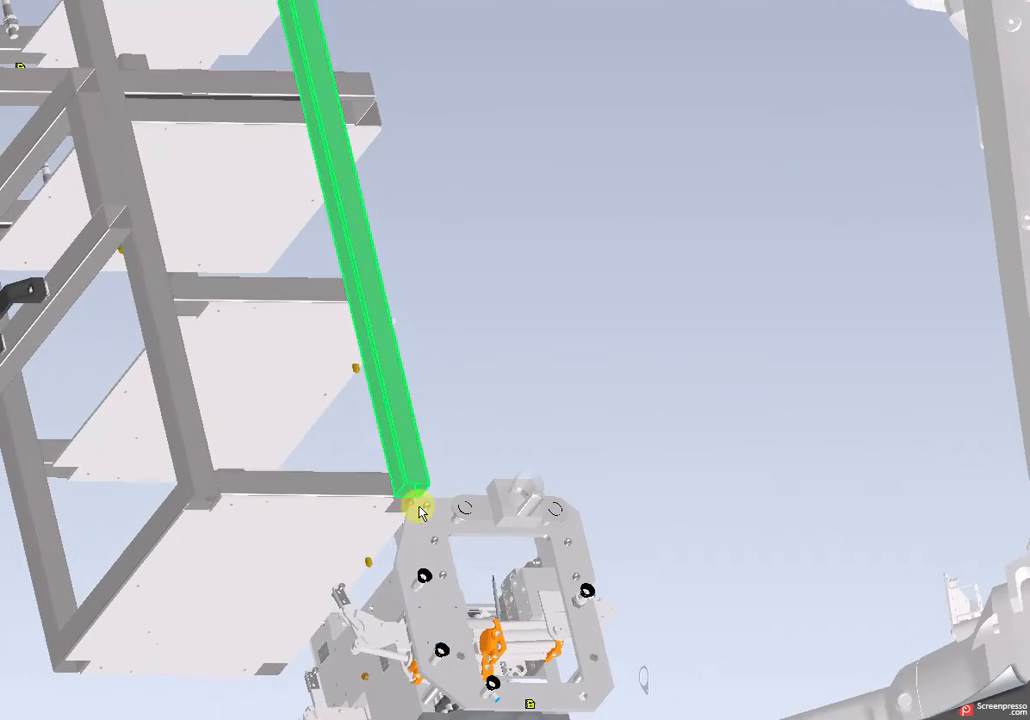
scroll(405, 528, up, 5)
drag(402, 528, 400, 460)
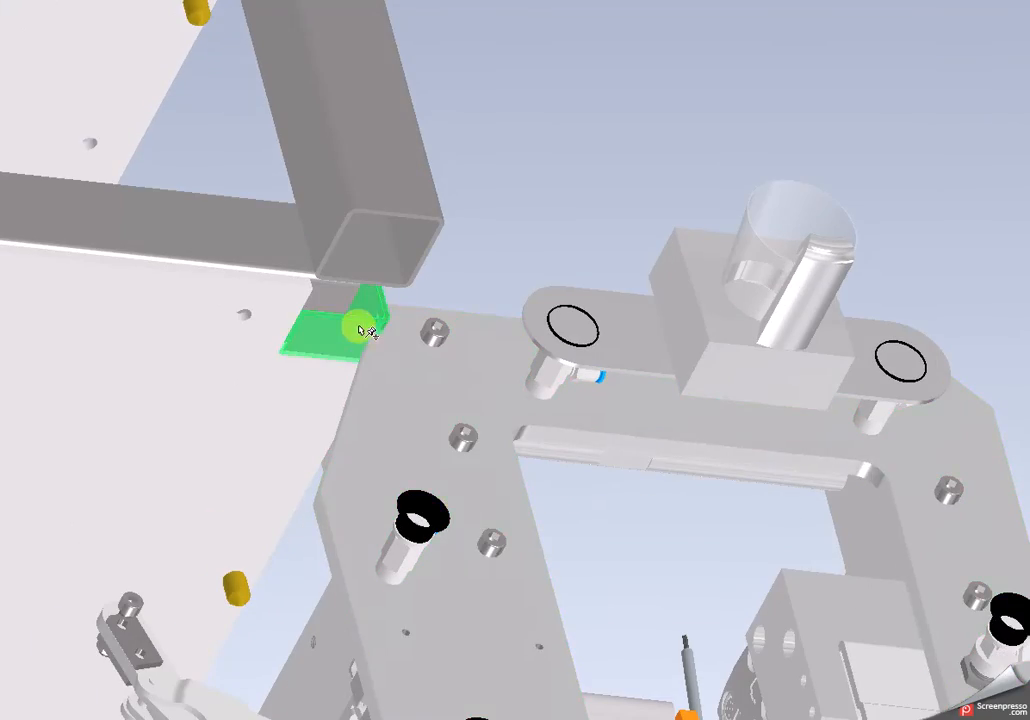
click(360, 330)
scroll(432, 366, down, 5)
drag(425, 391, 368, 294)
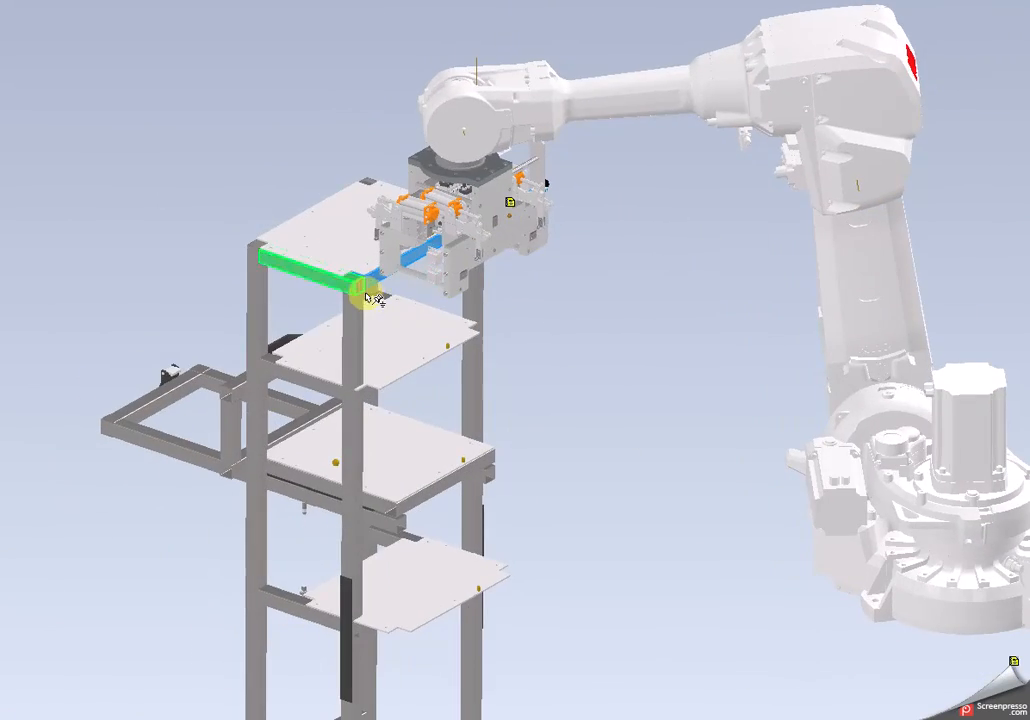
Step: Check the gripper's clearance to the top shelf up close and review the whole robot's reach at the rack
scroll(538, 229, up, 4)
mouse_move(437, 269)
mouse_down()
mouse_move(370, 260)
mouse_move(417, 268)
mouse_move(432, 292)
mouse_up()
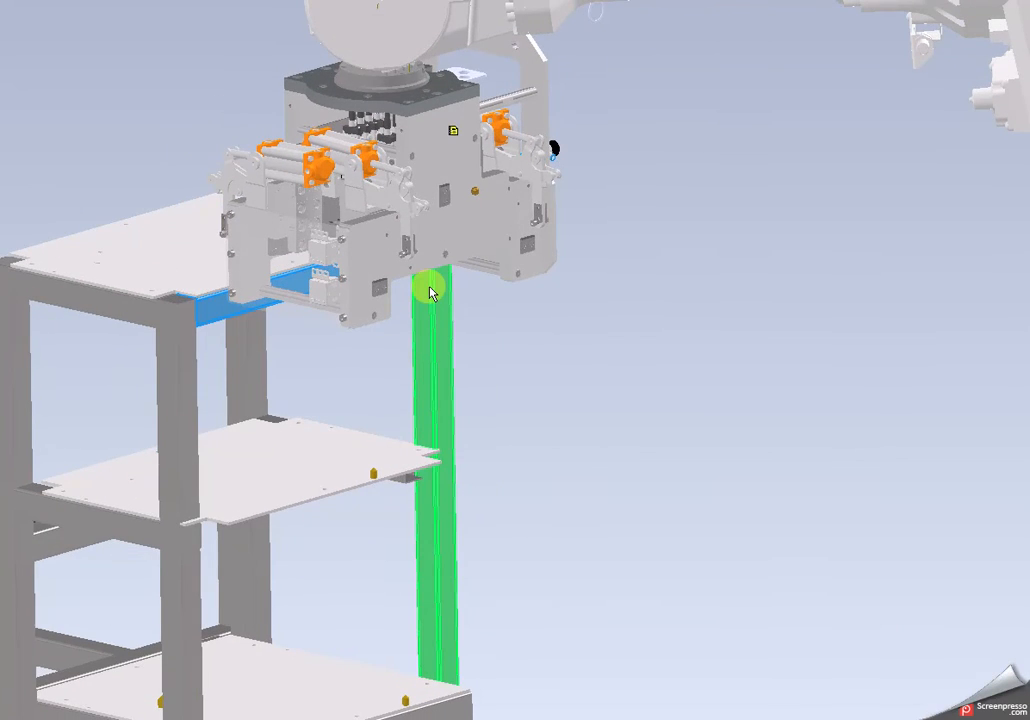
scroll(432, 292, down, 5)
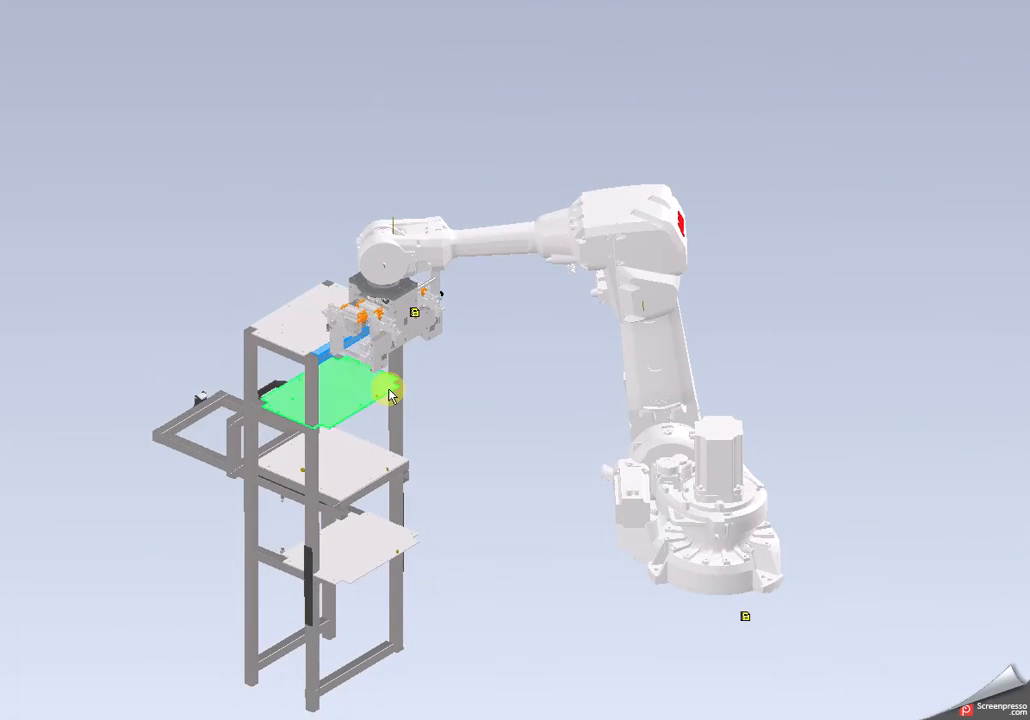
scroll(375, 294, up, 5)
scroll(200, 310, down, 6)
scroll(315, 313, up, 2)
drag(314, 313, 292, 248)
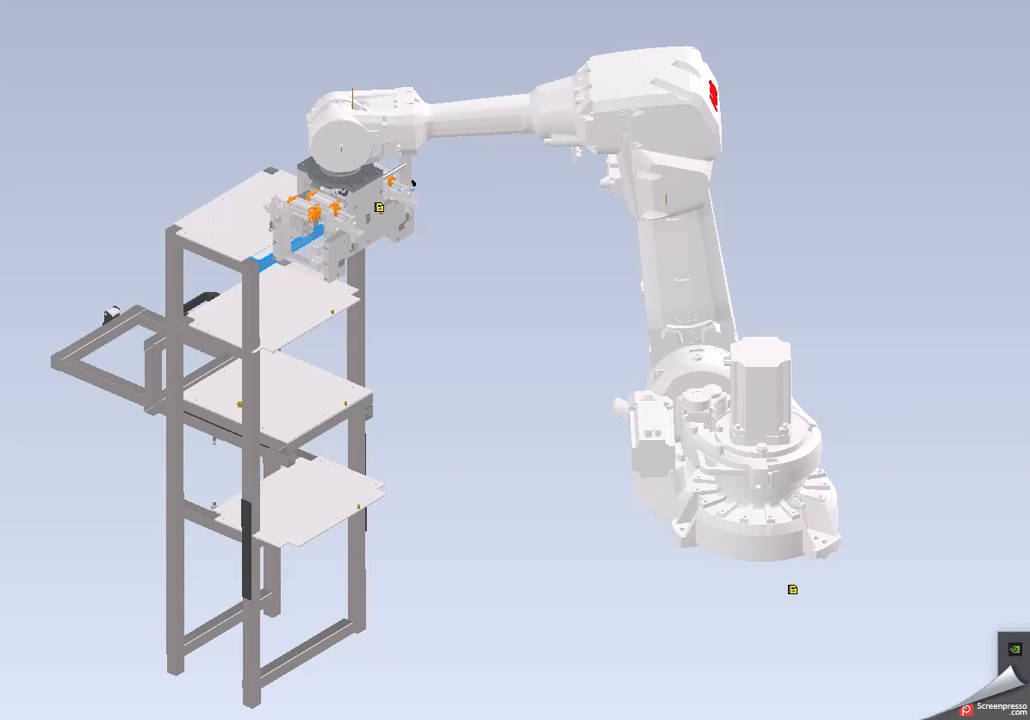
right_click(1024, 714)
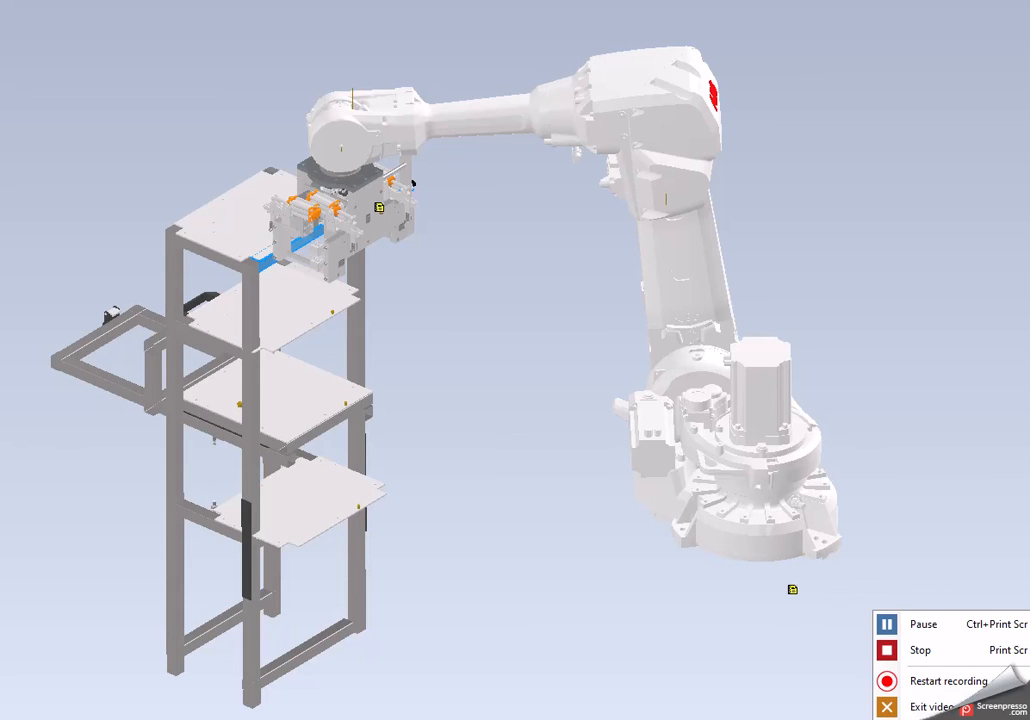
click(936, 656)
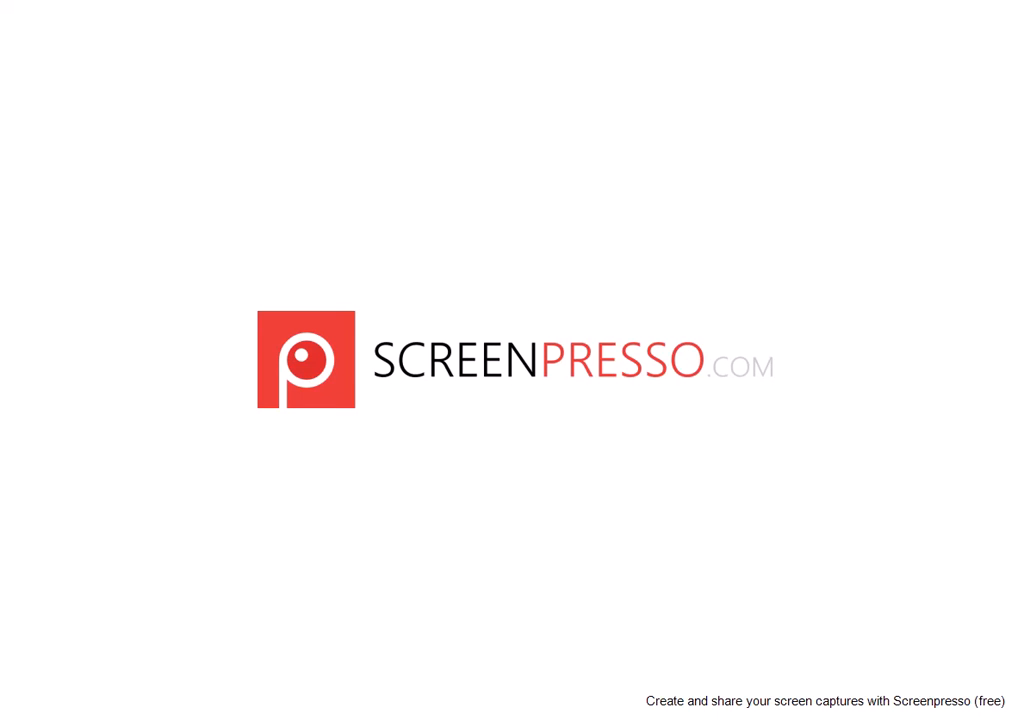